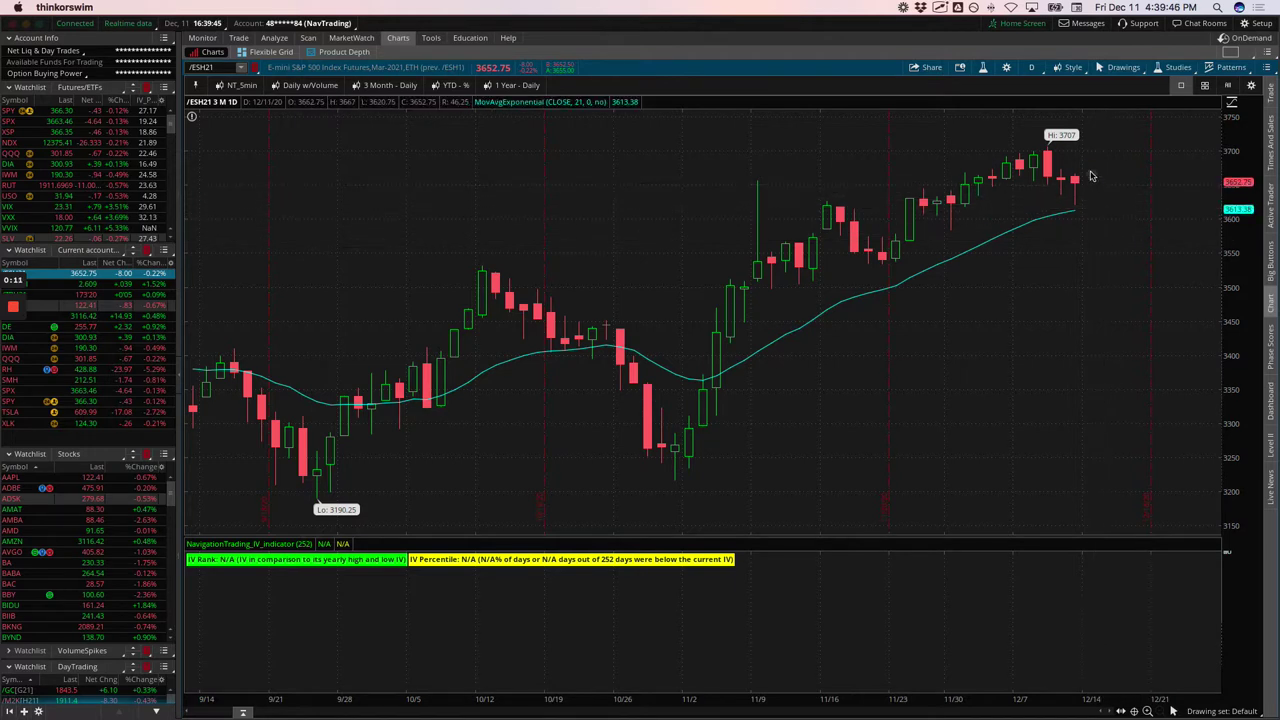
Step: Examine the most recent daily candles against the moving average on the /ESH21 chart
mouse_move(1092, 176)
mouse_down()
mouse_move(1046, 143)
mouse_move(1051, 200)
mouse_move(1092, 203)
mouse_up()
mouse_move(1043, 152)
mouse_down()
mouse_move(1052, 147)
mouse_move(1067, 195)
mouse_move(1080, 190)
mouse_up()
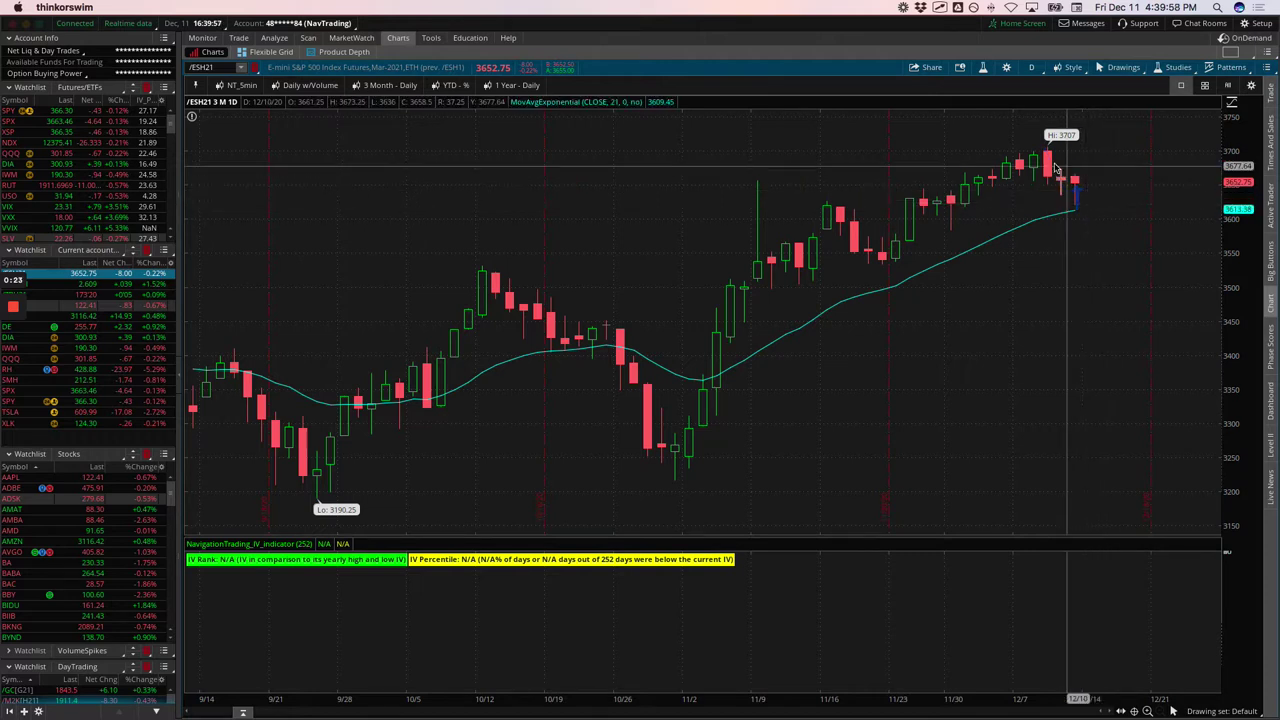
mouse_move(1092, 201)
mouse_down()
mouse_move(1094, 126)
mouse_move(1118, 138)
mouse_up()
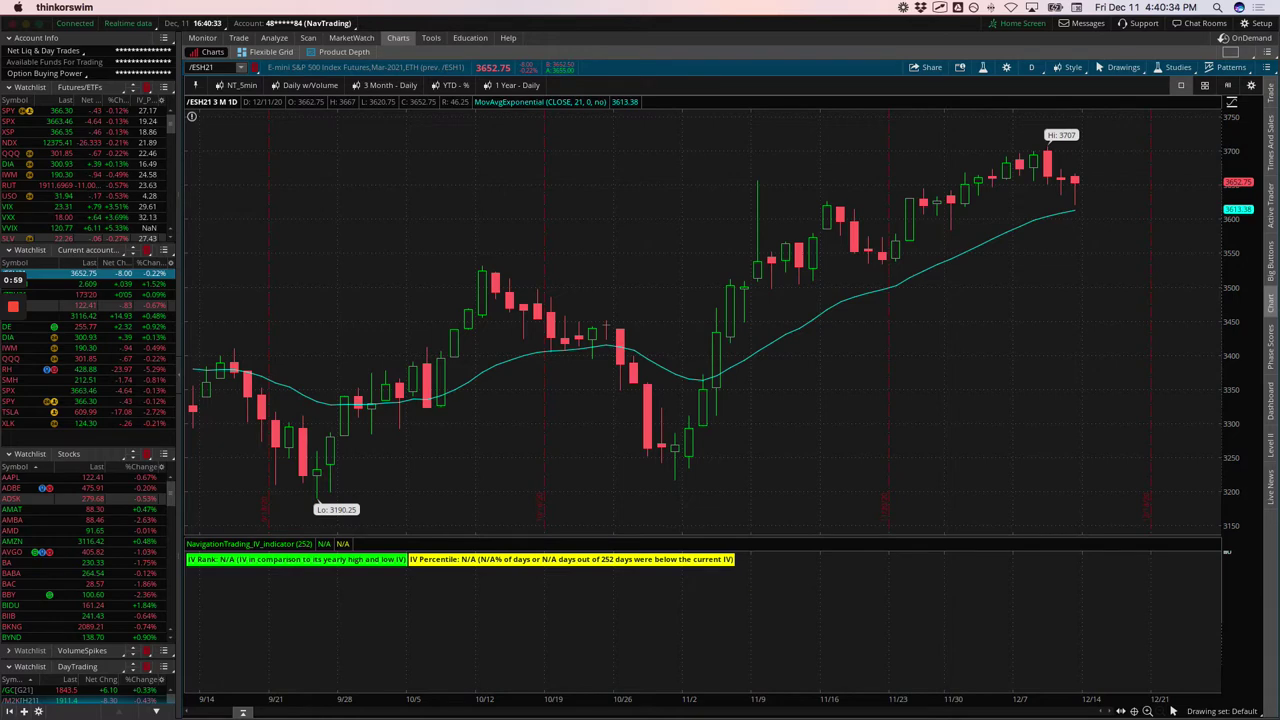
Step: Switch to the Day Trading Tracker spreadsheet and review the Mighty Ninety weekly P/L, trade count and winning percentage
key(super+Tab)
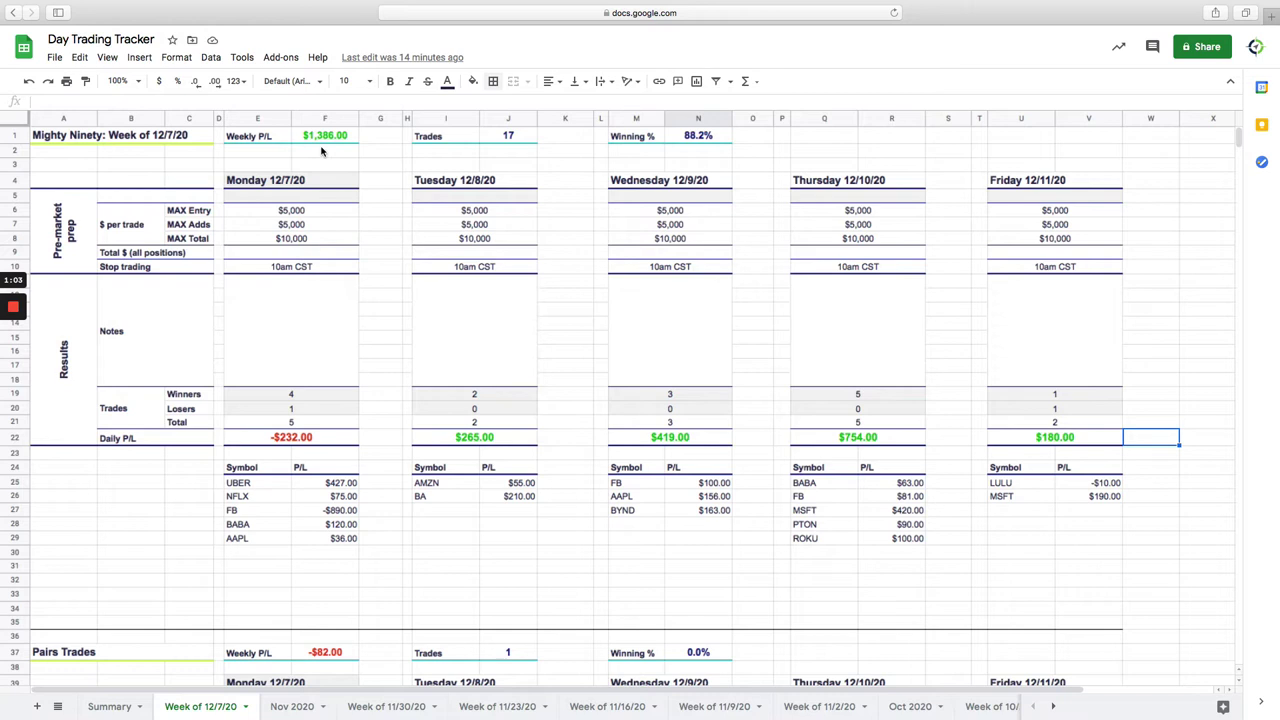
mouse_move(314, 157)
mouse_down()
mouse_move(334, 135)
mouse_move(300, 132)
mouse_move(358, 162)
mouse_up()
drag(510, 133, 532, 126)
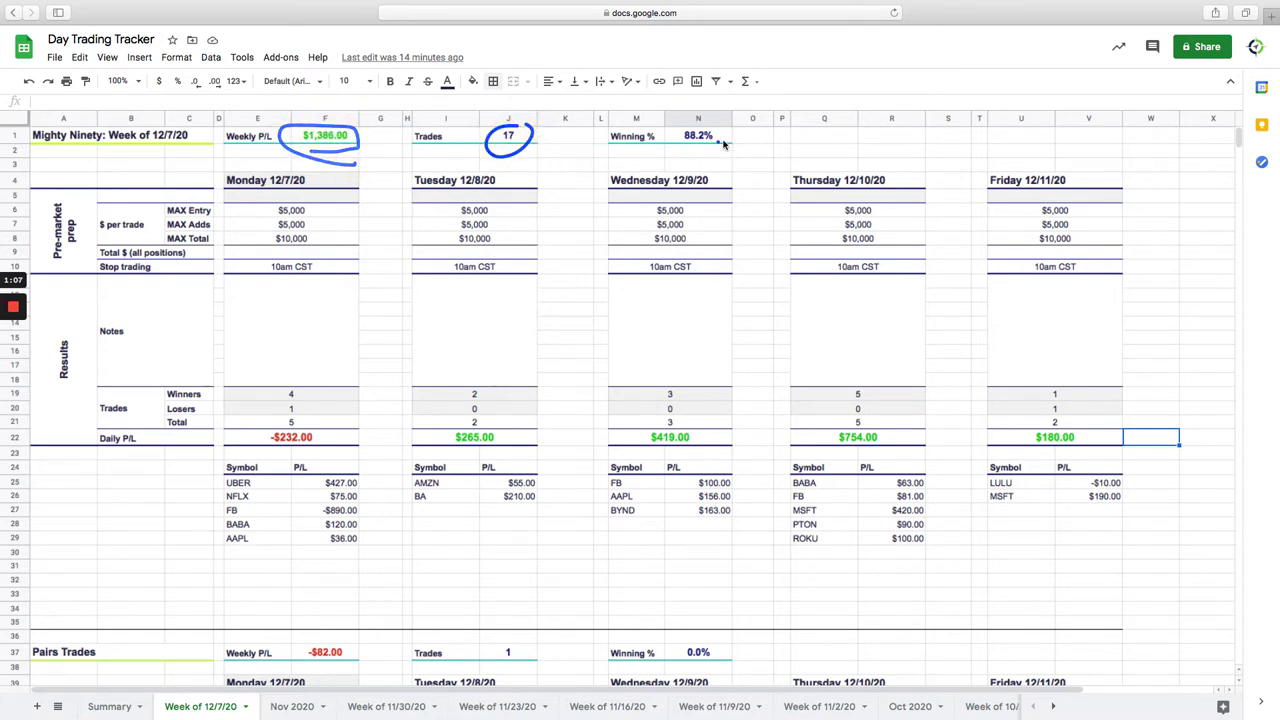
drag(718, 127, 728, 131)
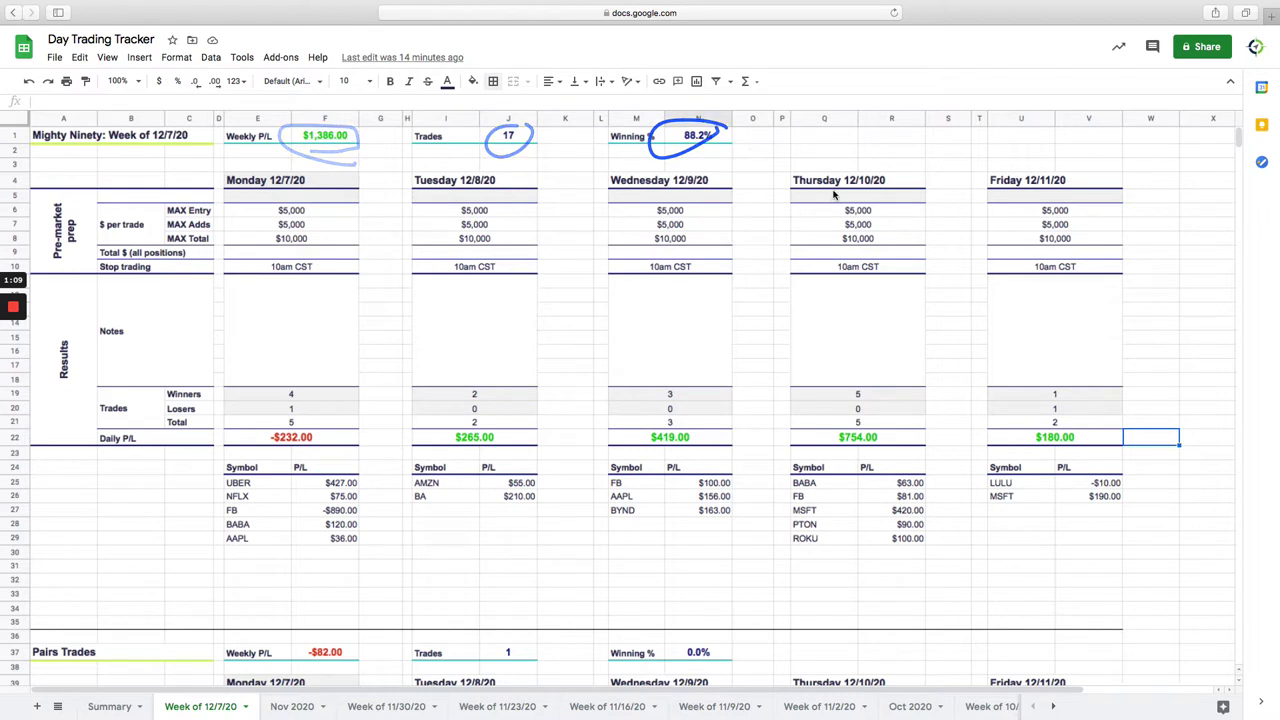
Step: Go through the Mighty Ninety daily P/L results from Monday 12/7/20 to Friday 12/11/20
mouse_move(308, 433)
mouse_down()
mouse_move(283, 454)
mouse_move(318, 442)
mouse_move(300, 428)
mouse_up()
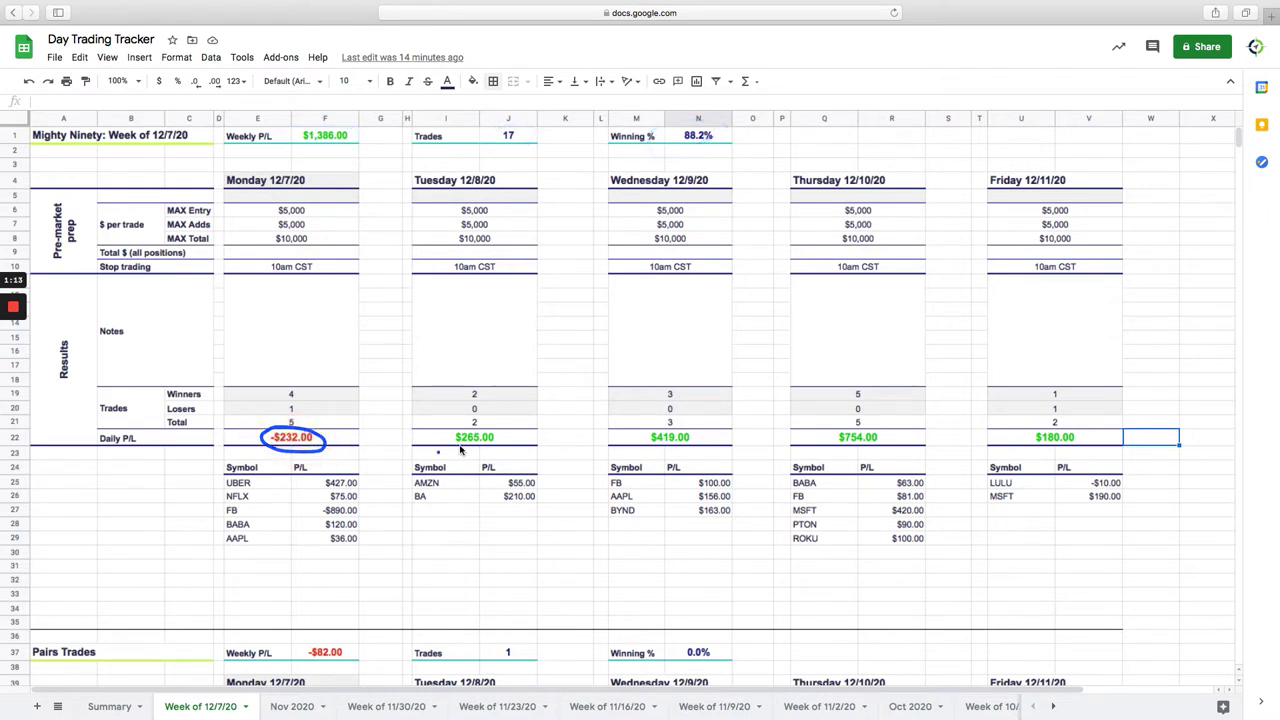
drag(535, 427, 593, 408)
drag(708, 428, 755, 421)
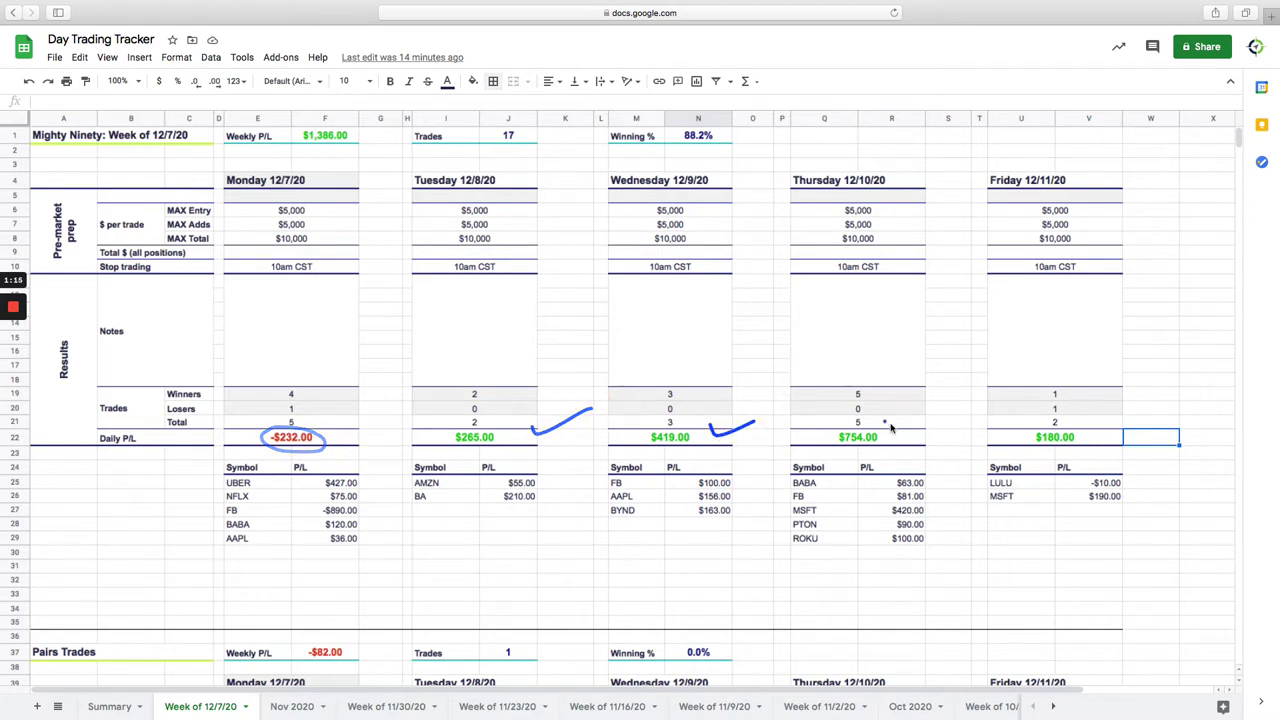
mouse_move(907, 425)
mouse_down()
mouse_move(912, 445)
mouse_move(945, 428)
mouse_up()
drag(1136, 428, 1178, 421)
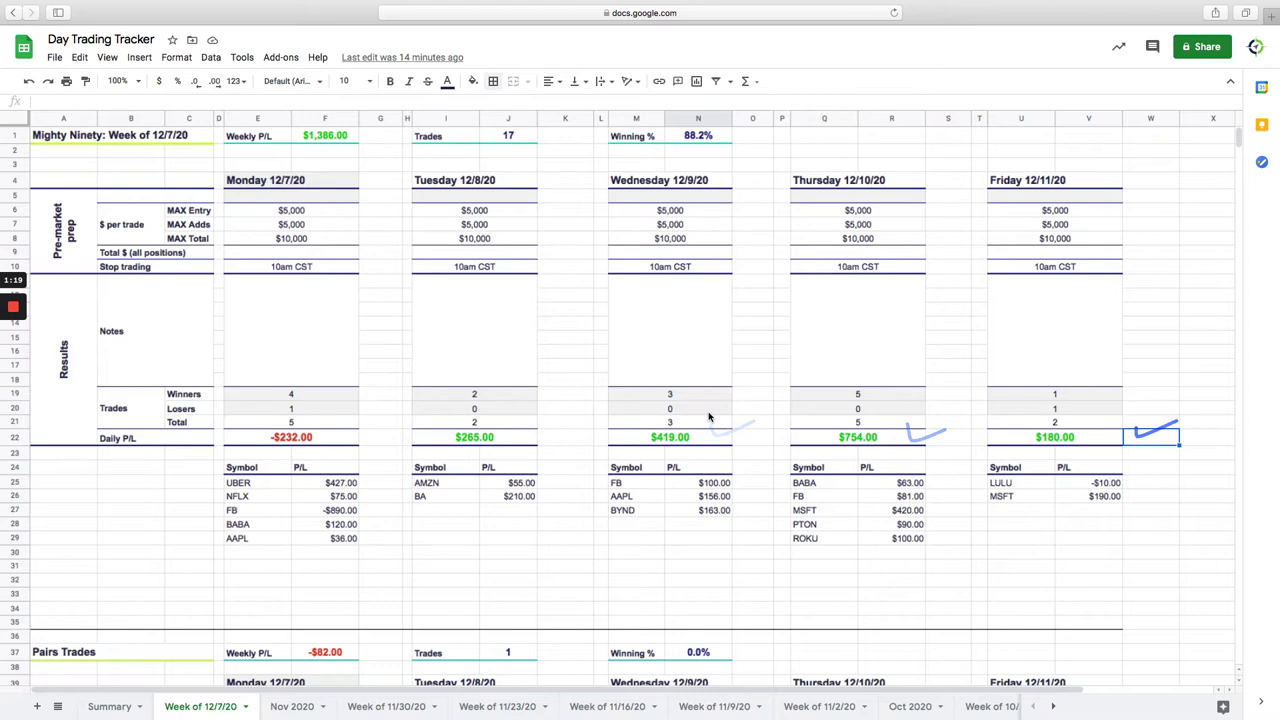
Step: Review the Pairs Trades and Runners results for the week, and return to the start of the sheet
scroll(724, 419, down, 1)
scroll(724, 419, down, 5)
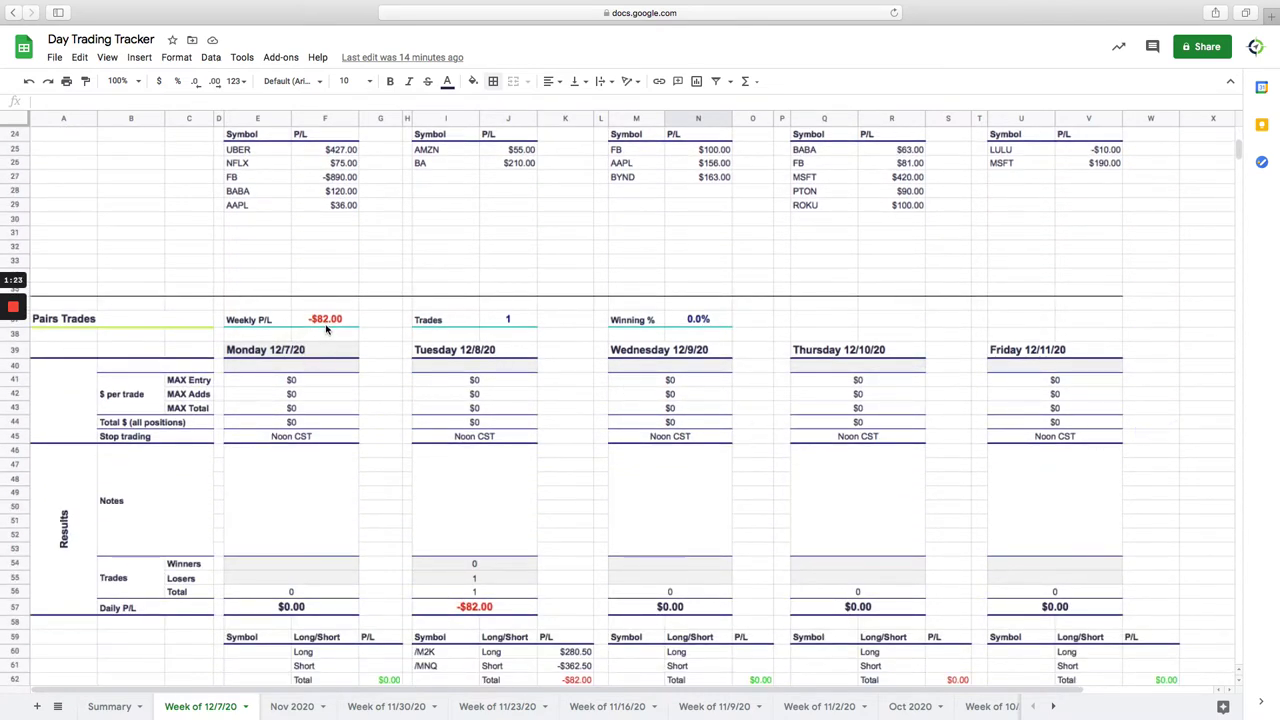
scroll(607, 448, down, 3)
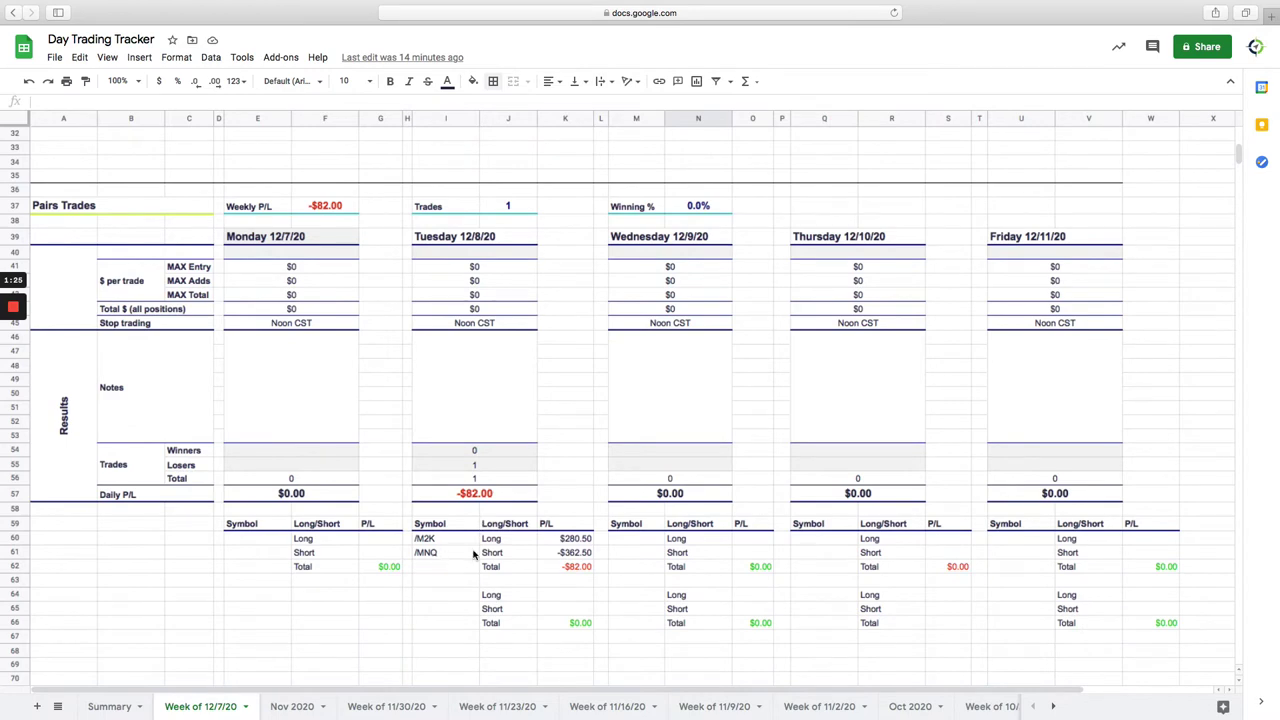
scroll(492, 548, down, 2)
scroll(494, 548, down, 7)
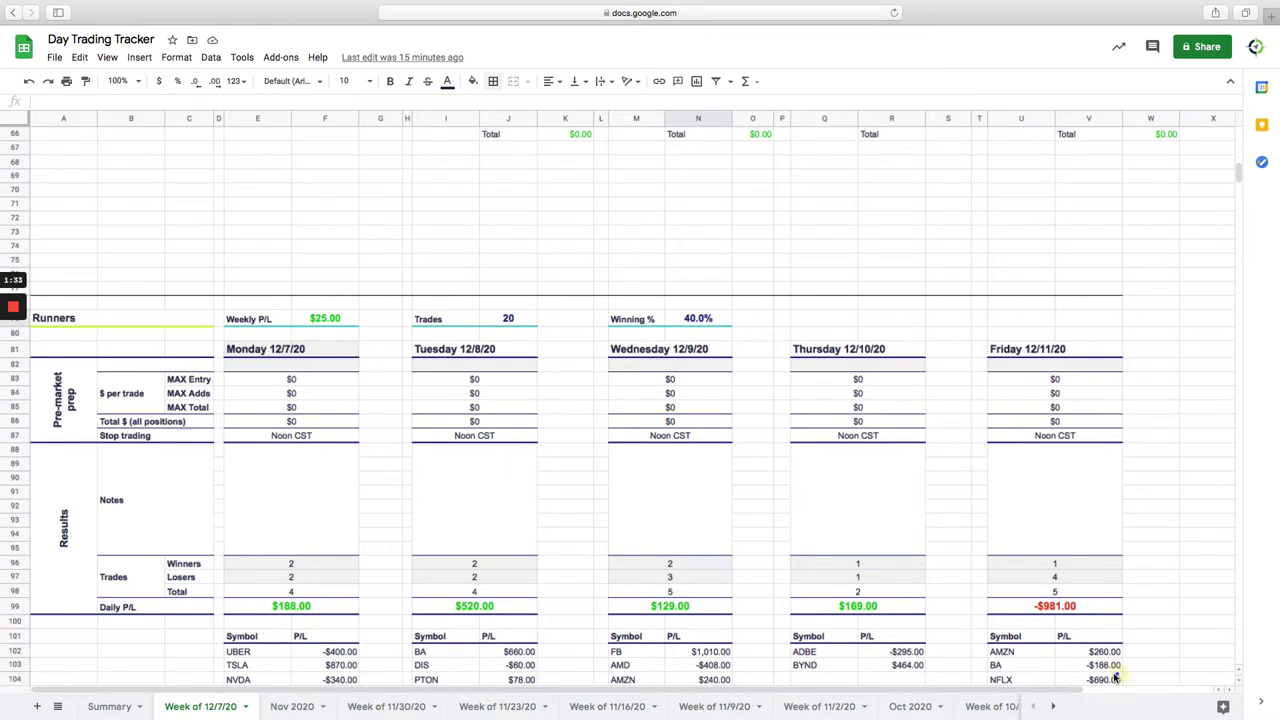
drag(1122, 674, 1130, 674)
drag(345, 308, 385, 315)
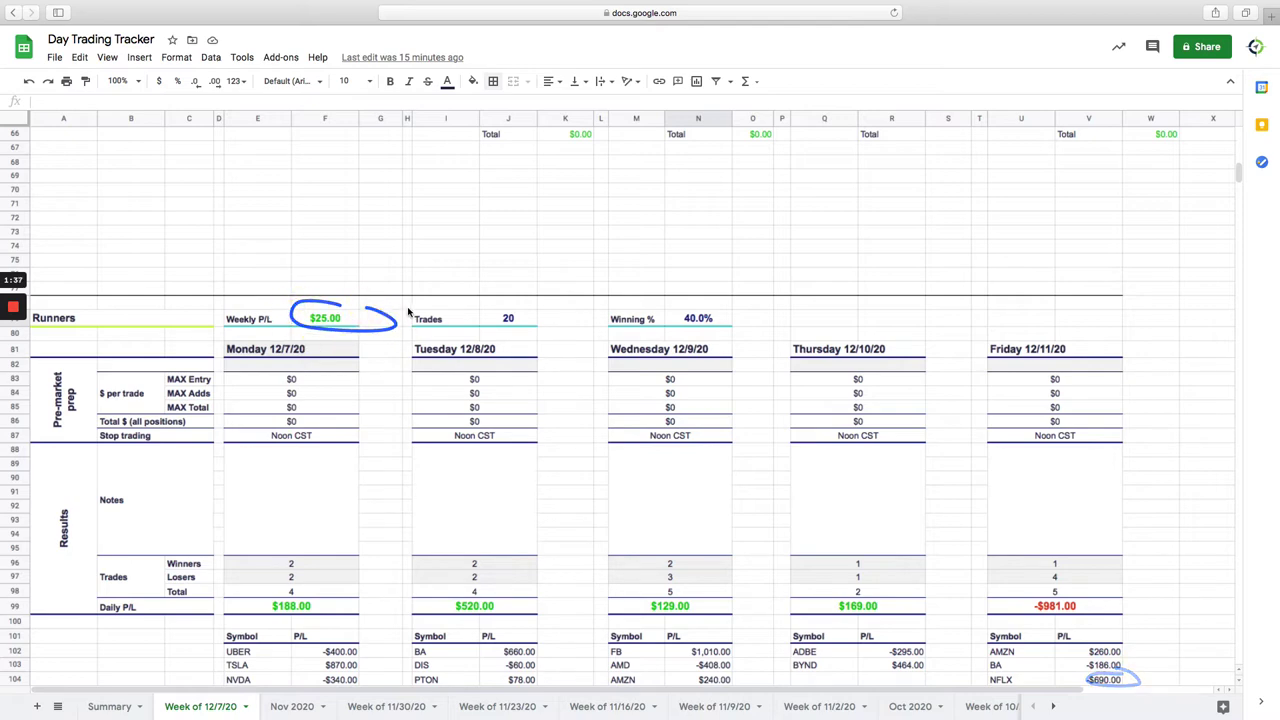
scroll(410, 308, up, 20)
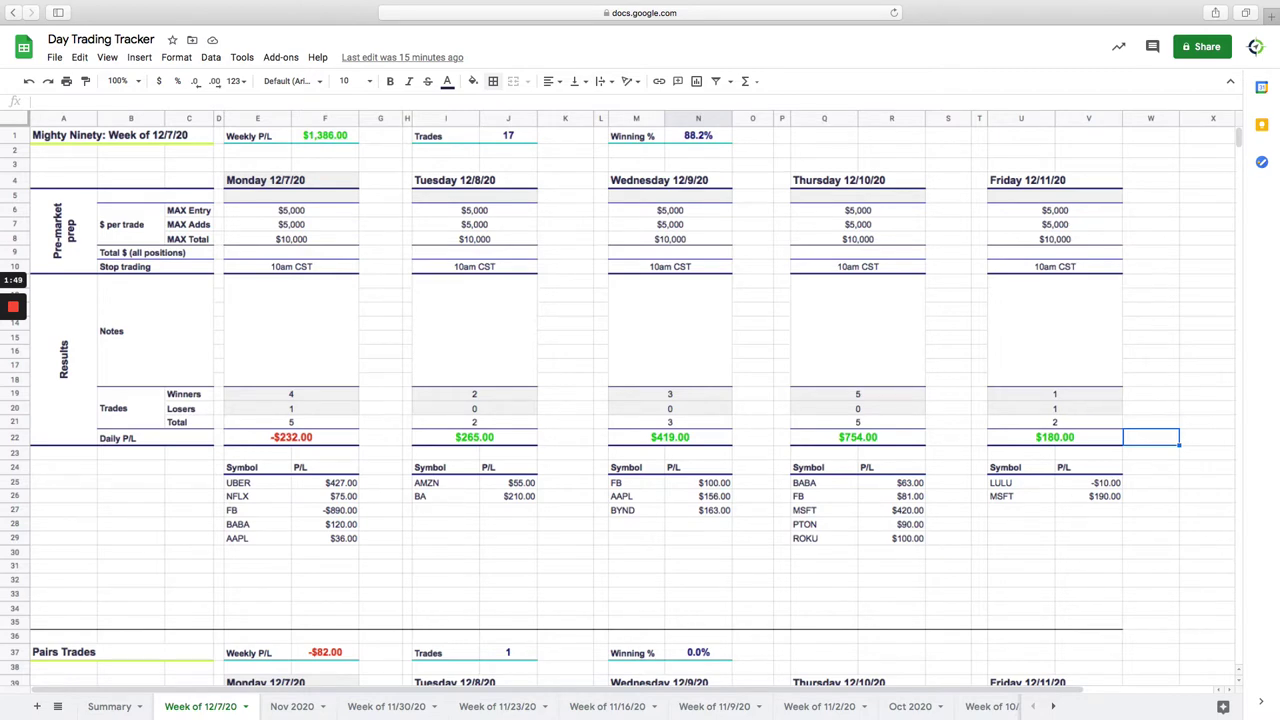
Step: Switch to Discord and read the profits channel through to its newest posts
key(ctrl+Left)
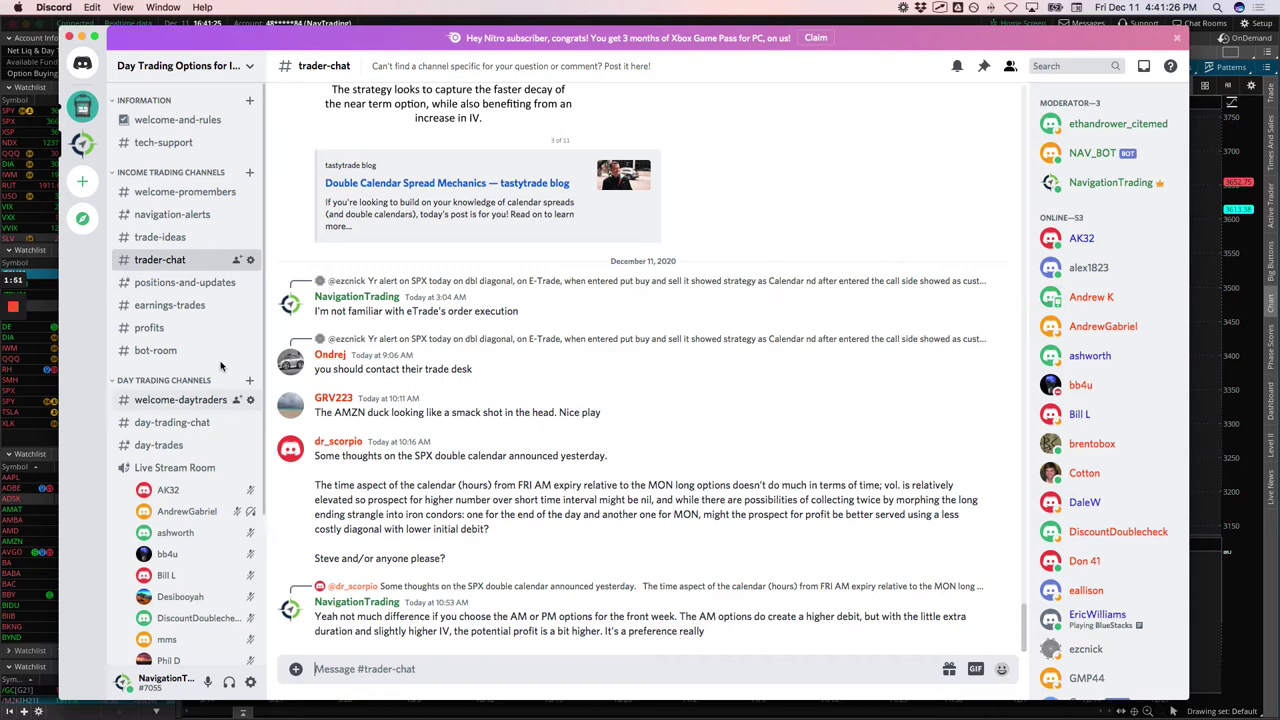
click(160, 327)
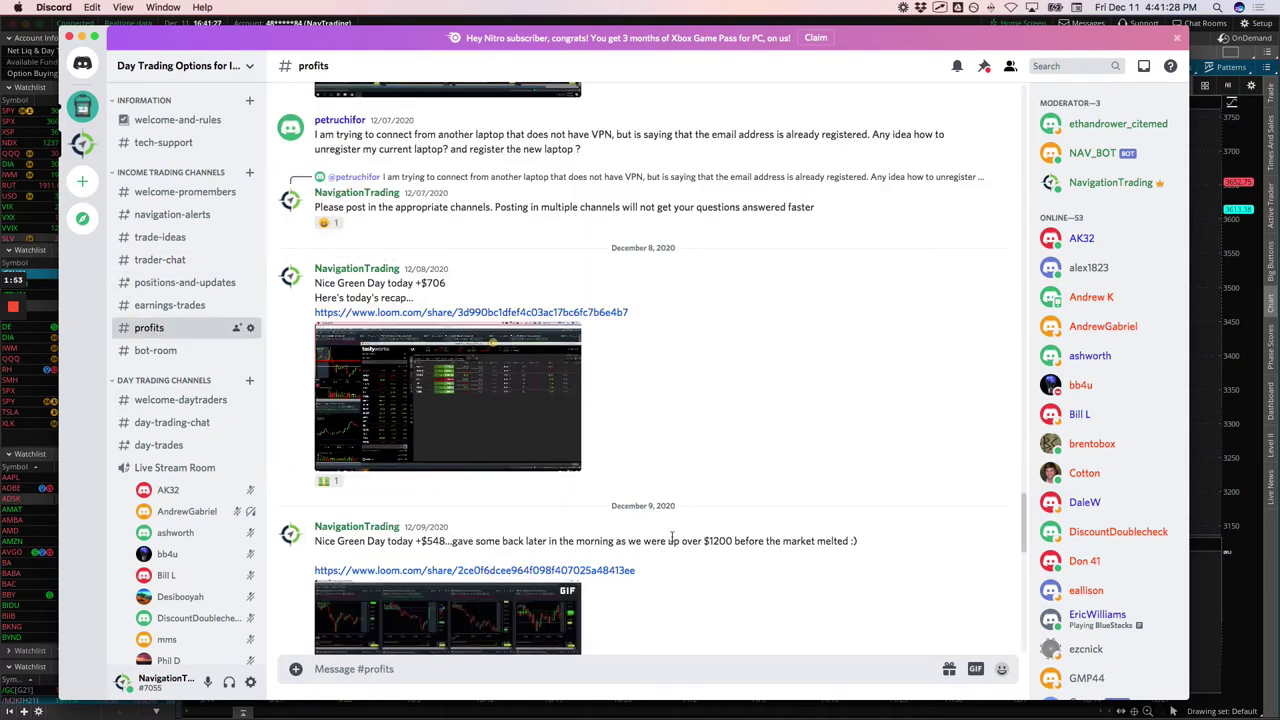
scroll(671, 540, down, 10)
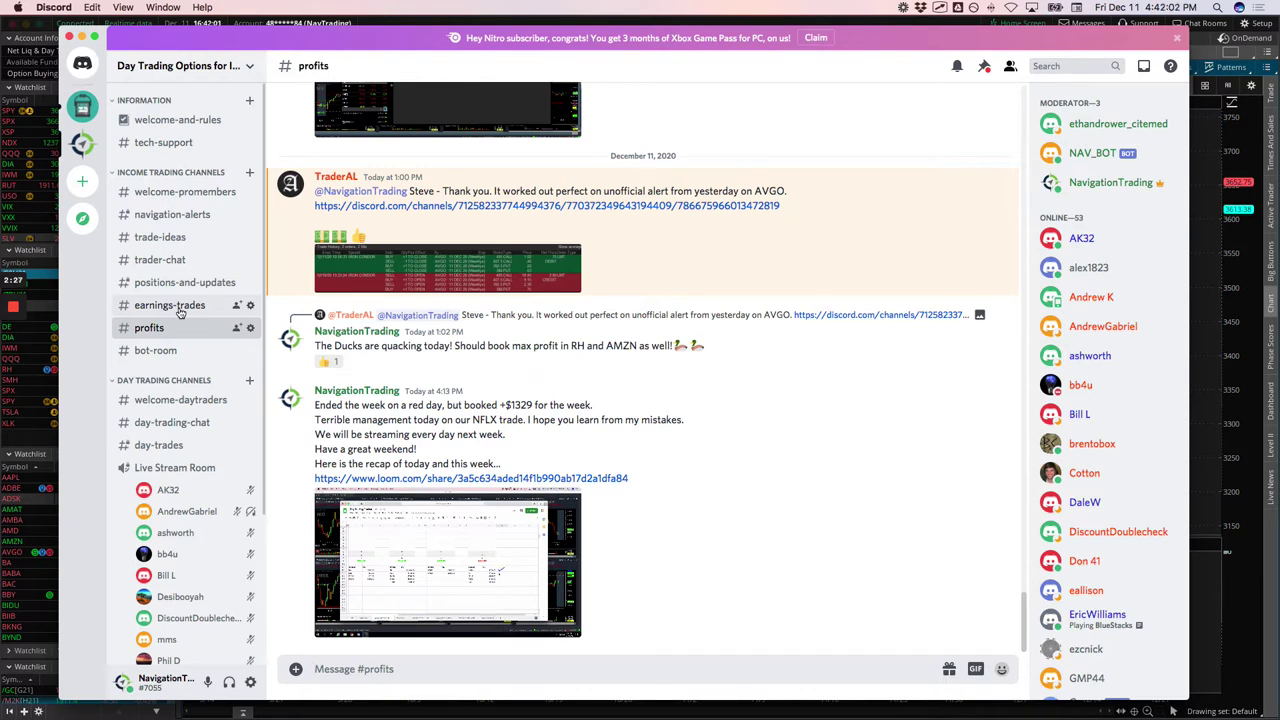
Step: Look through the trade-ideas, trader-chat, positions-and-updates, navigation-alerts, earnings-trades and bot-room channels
click(160, 237)
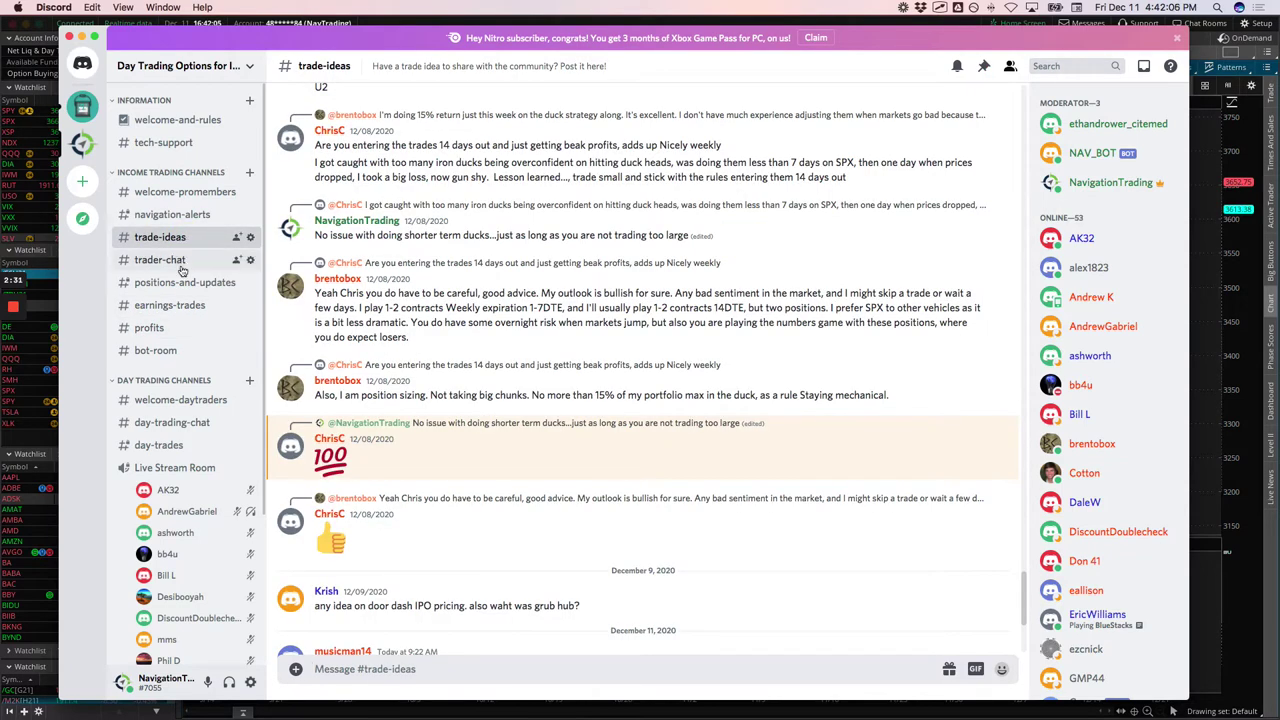
click(160, 260)
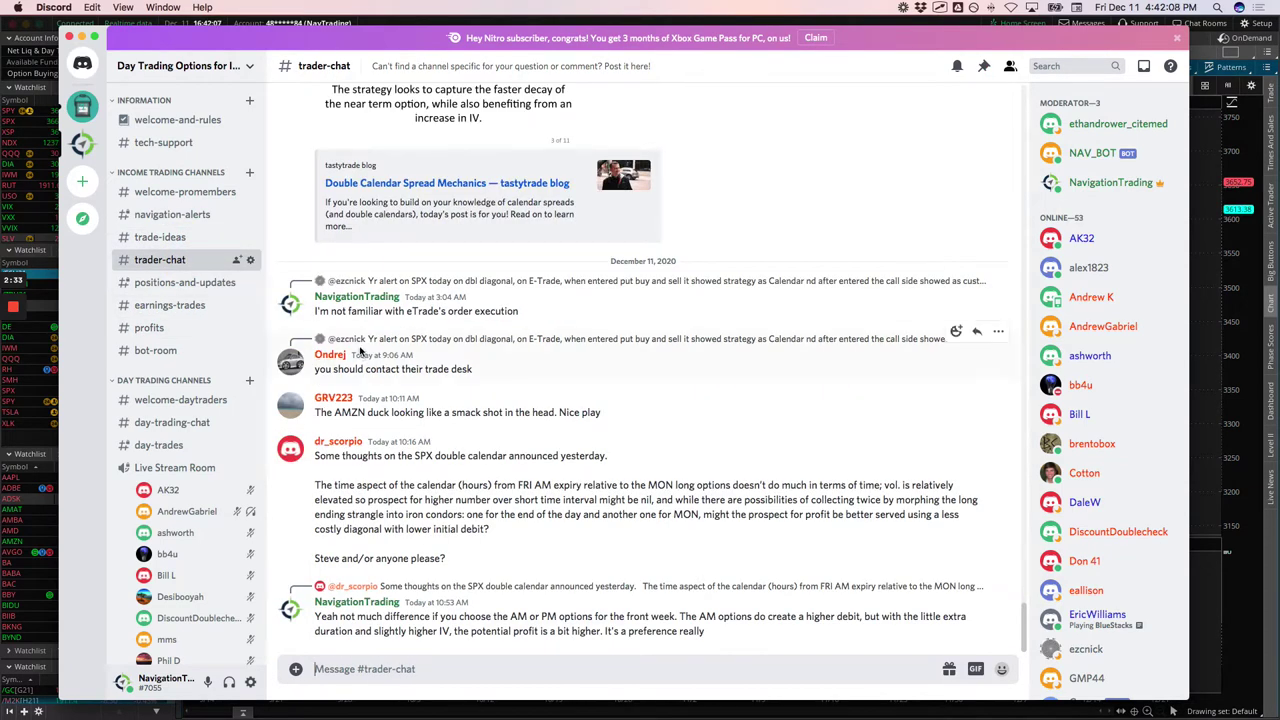
click(185, 283)
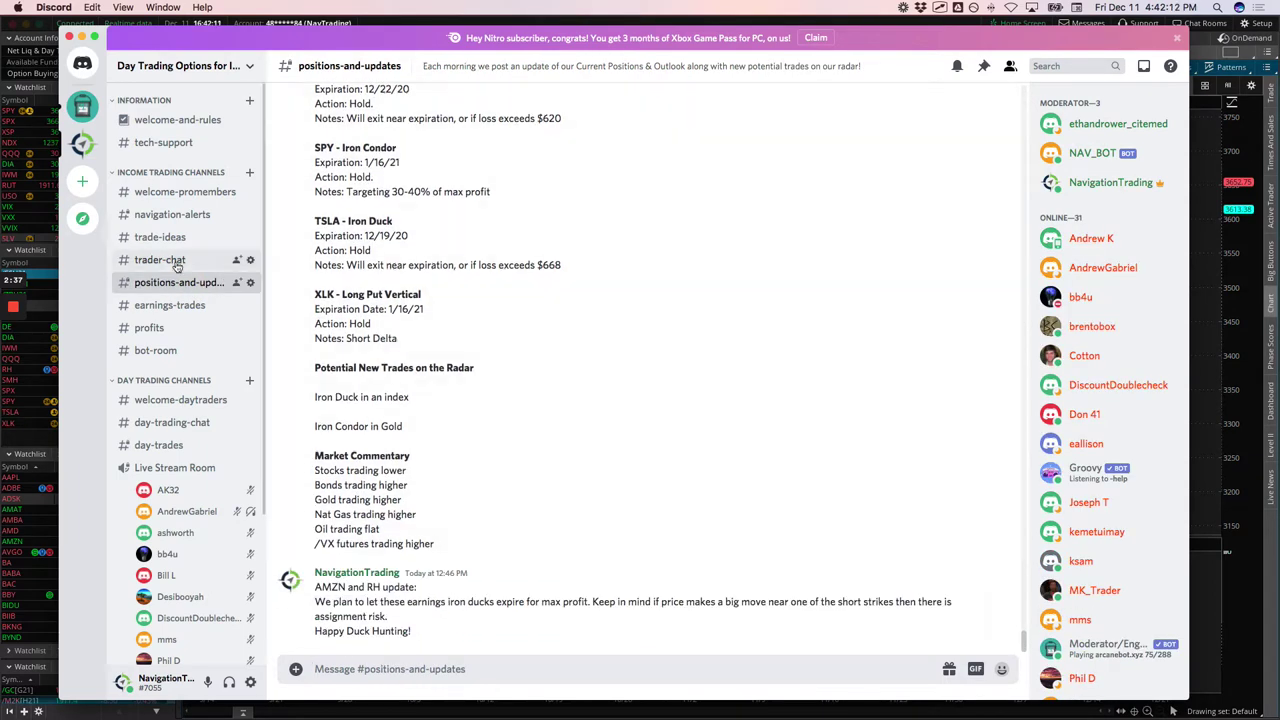
click(176, 219)
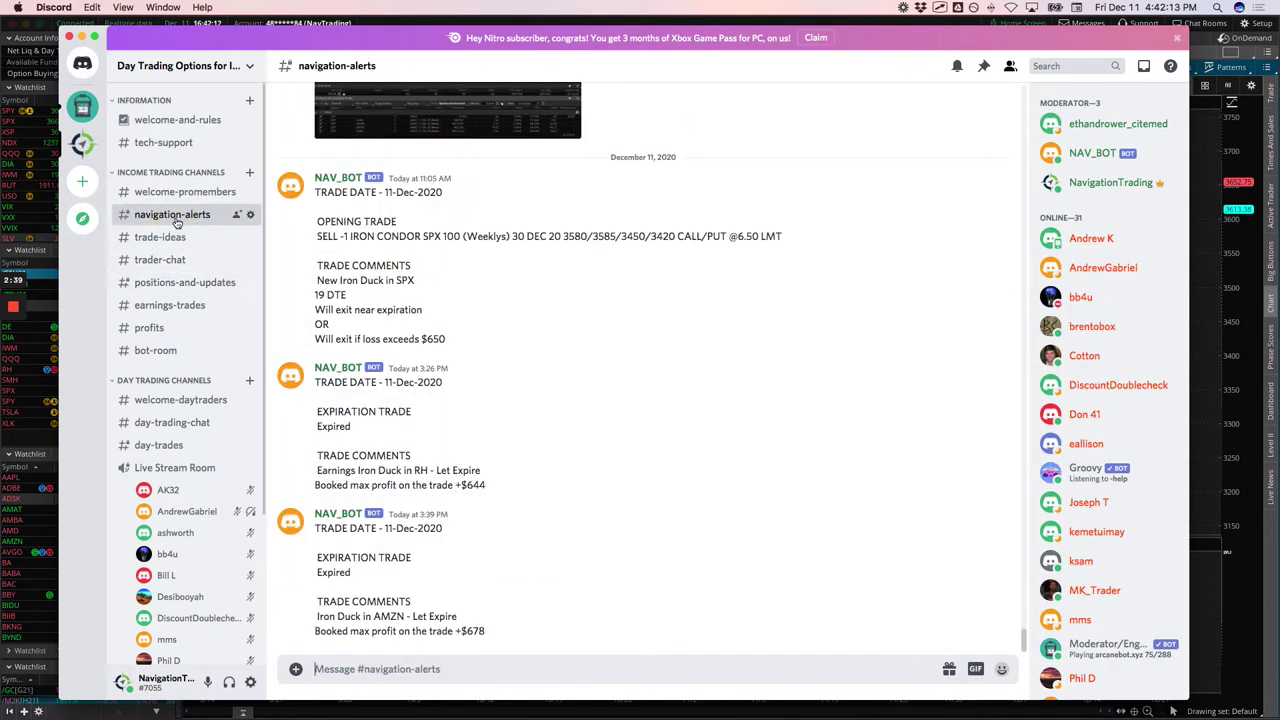
click(180, 308)
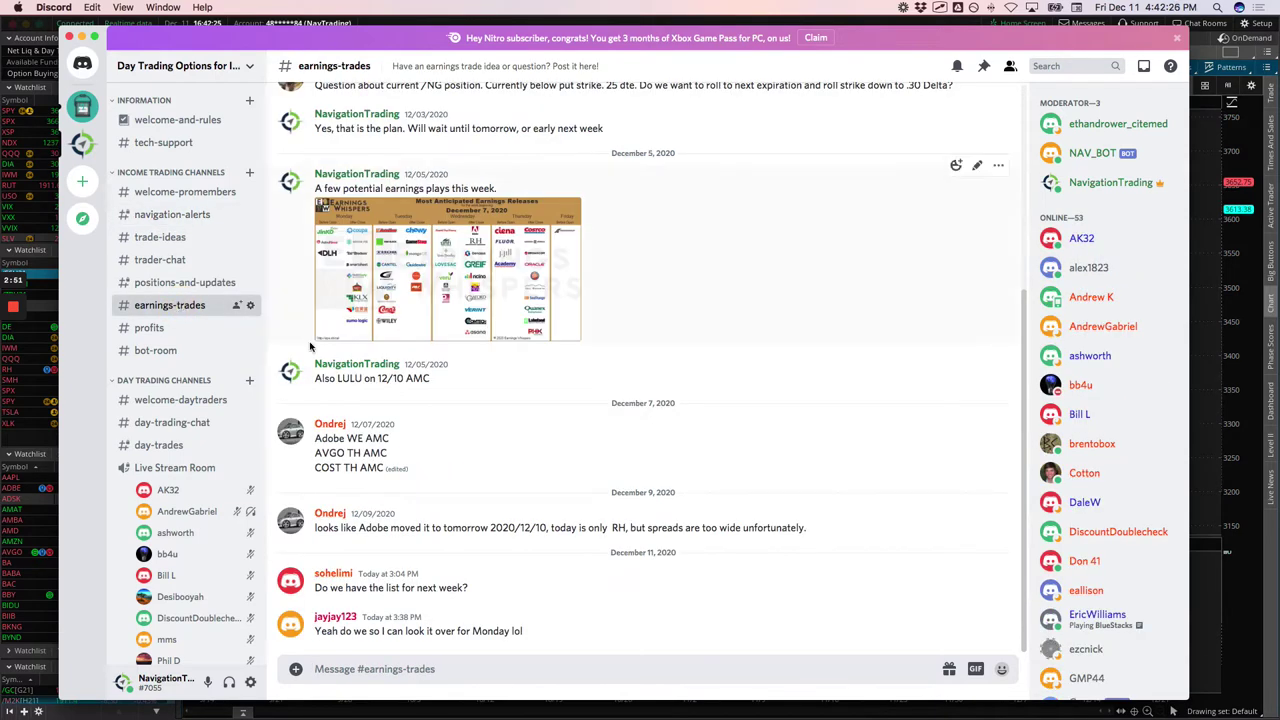
click(183, 351)
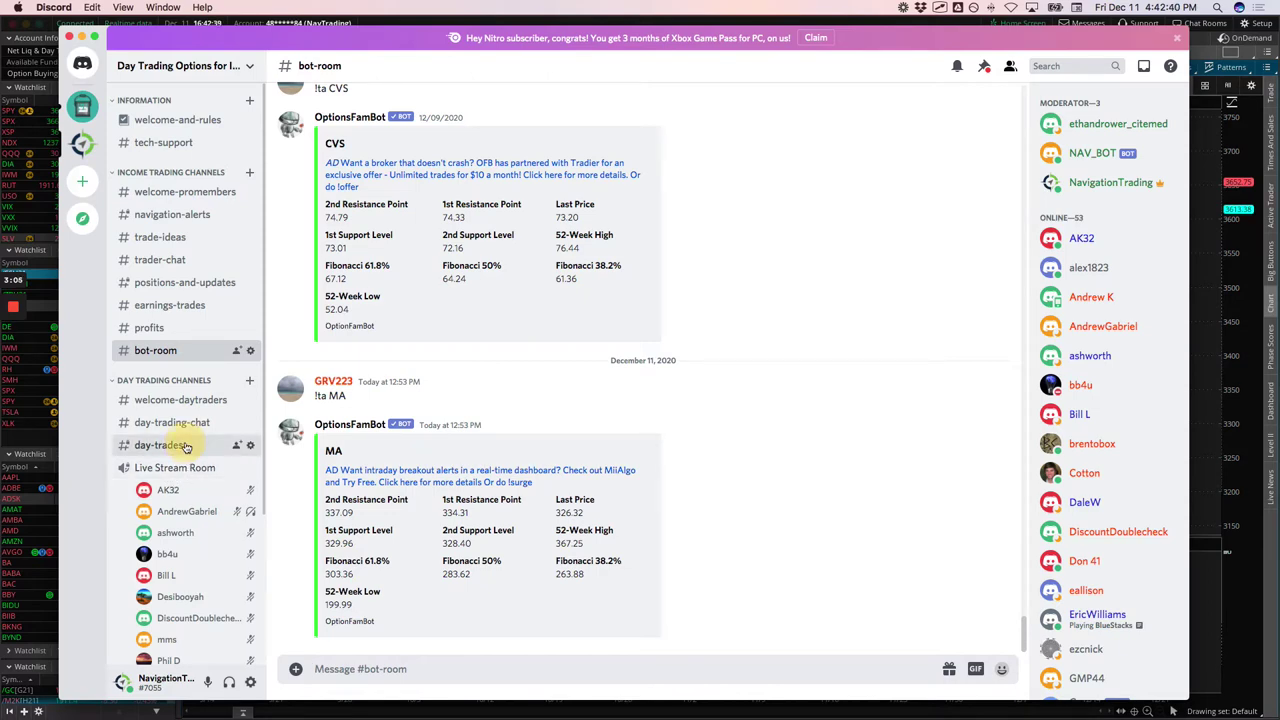
Step: Read the latest entries in the day-trades channel and move the Discord window out of the way
click(178, 445)
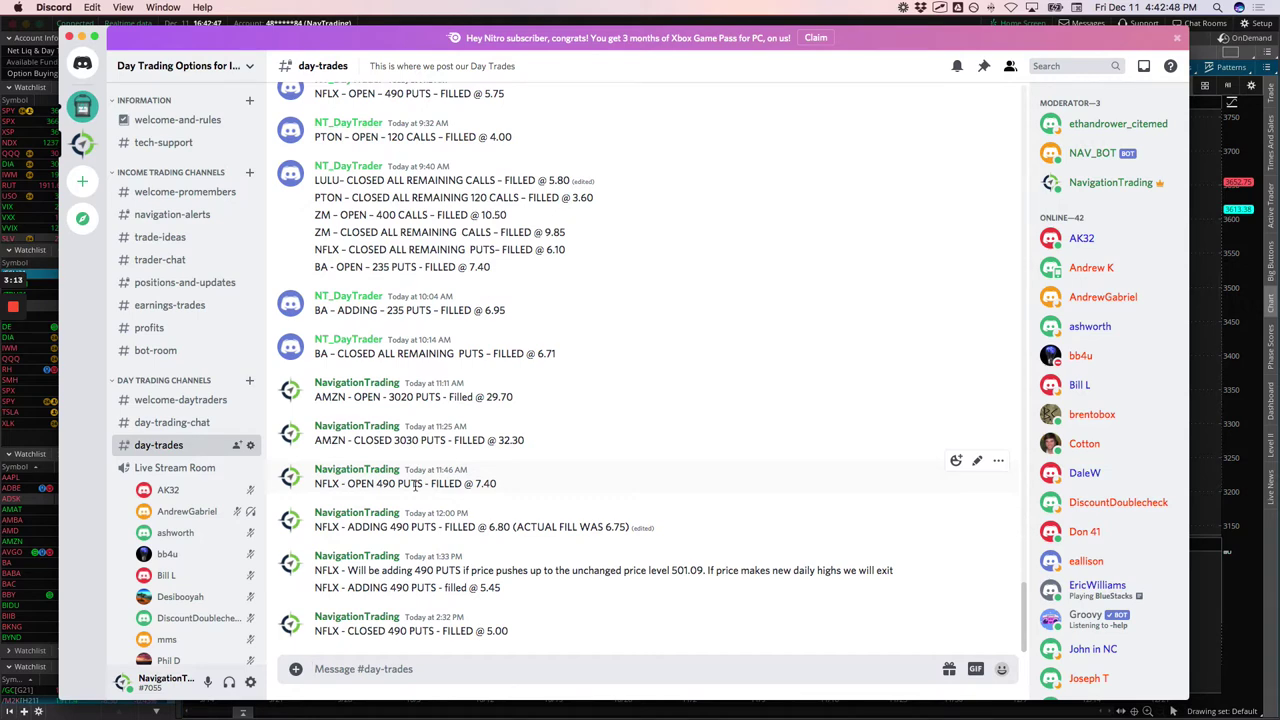
double_click(424, 48)
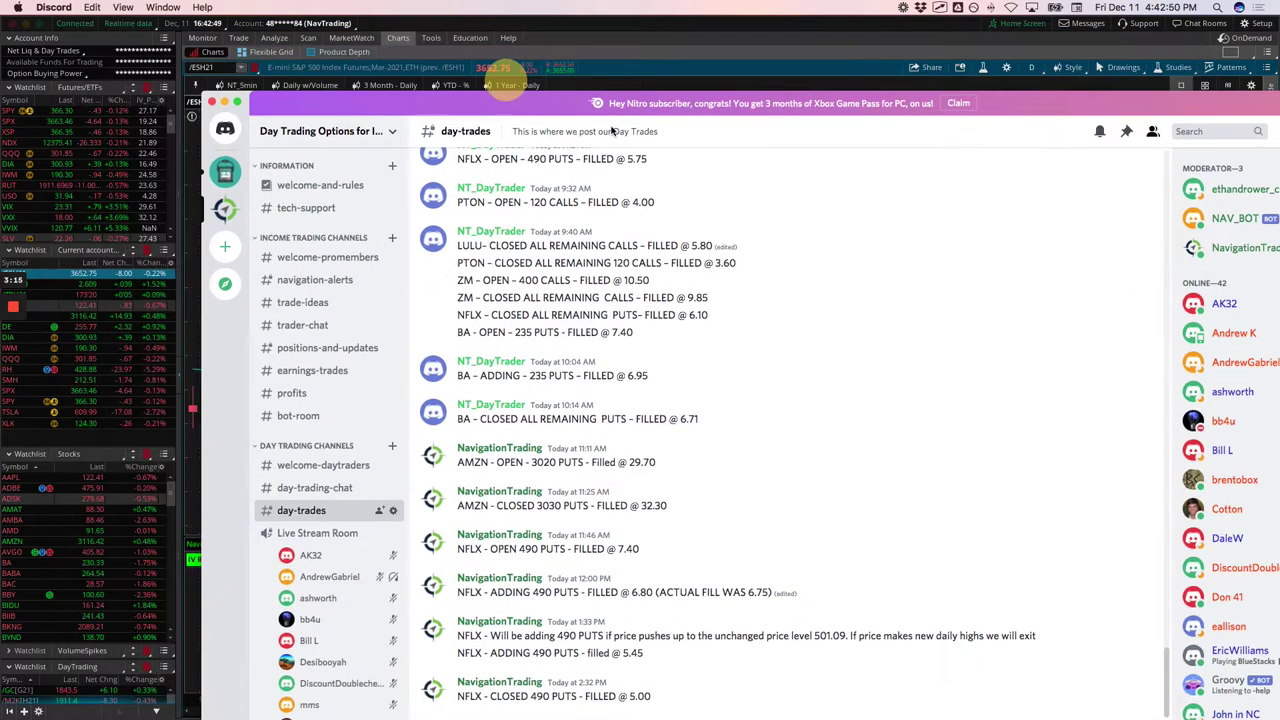
click(378, 44)
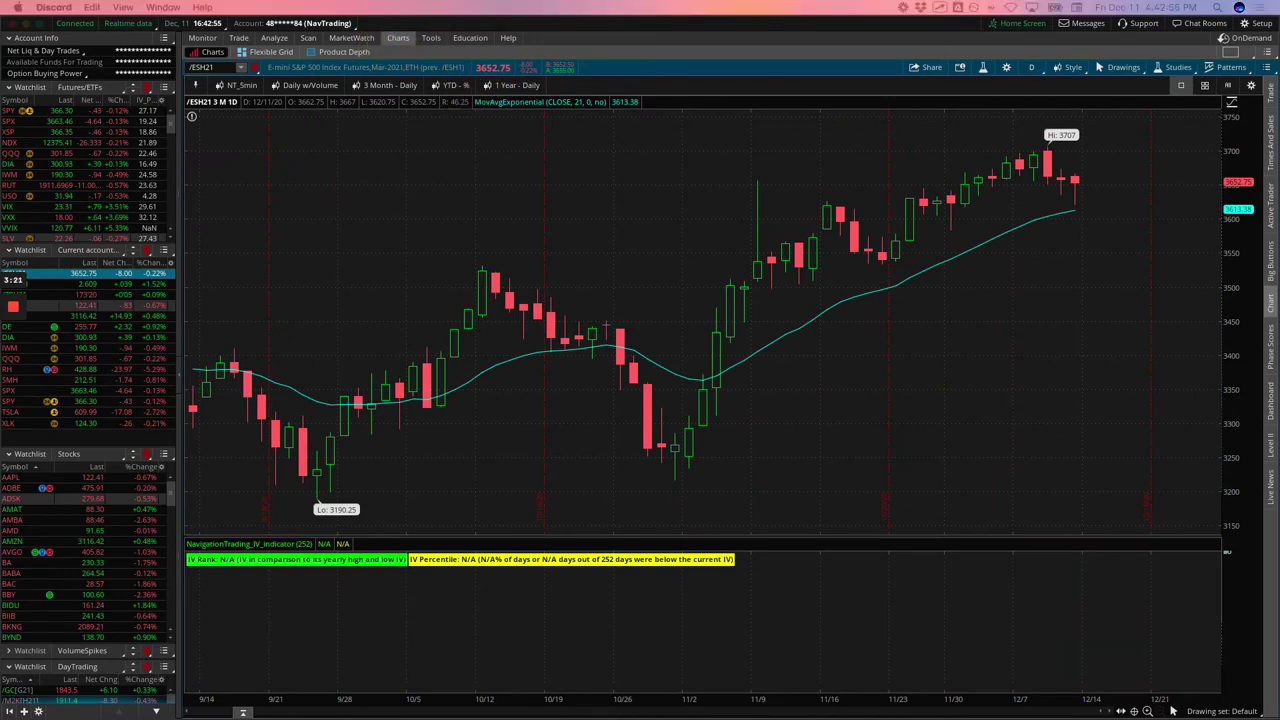
Step: Switch to the NavigationALERTS page in the browser and review the trade alerts from 11 Dec back to 7 Dec 2020
key(super+Tab)
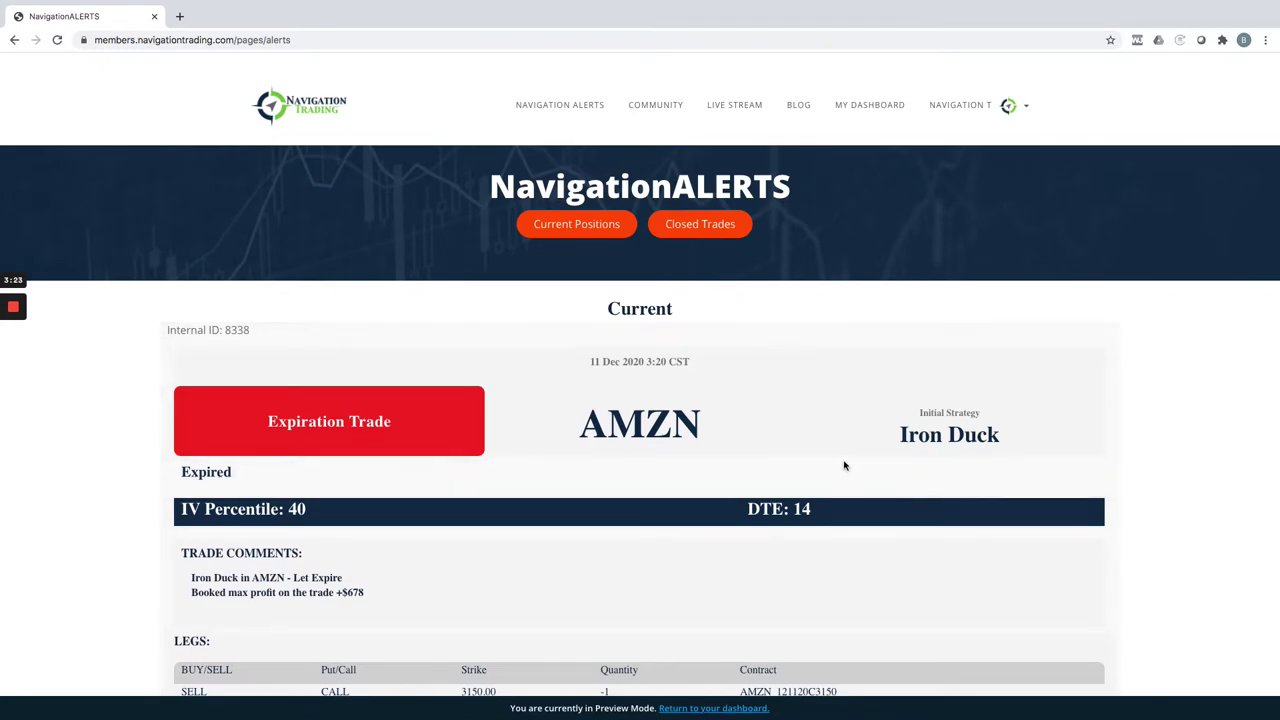
scroll(843, 465, down, 20)
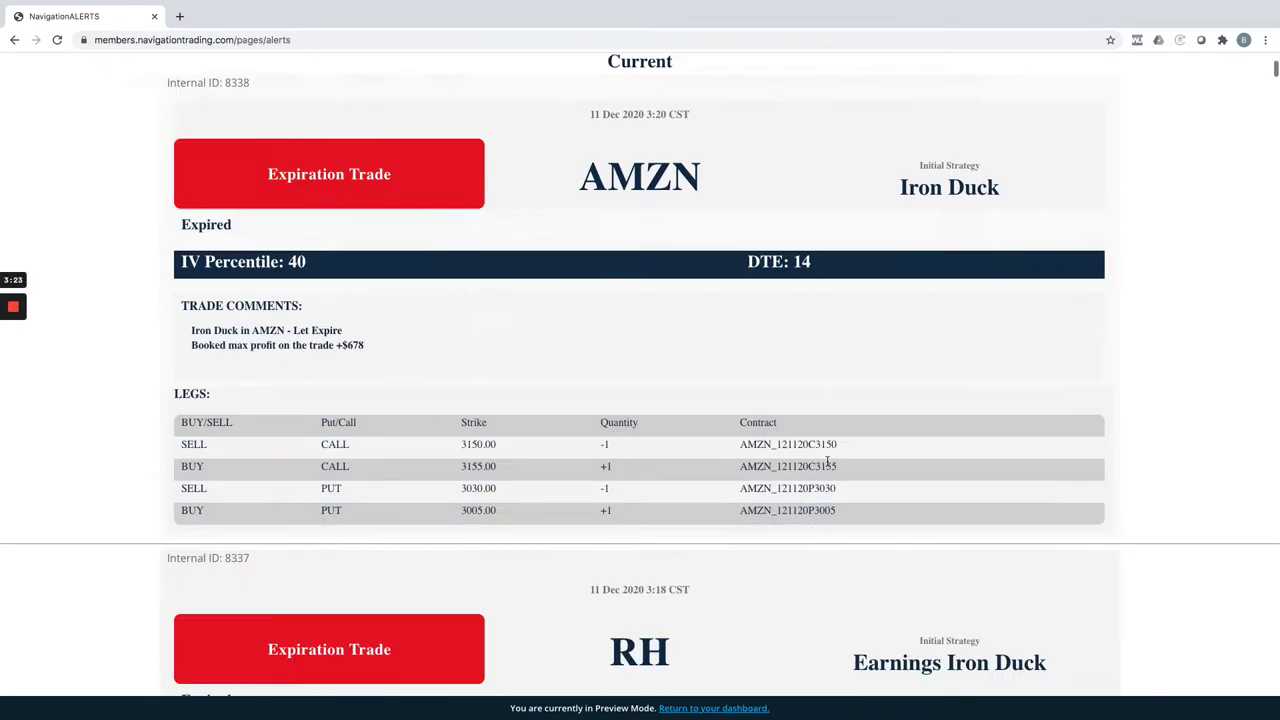
scroll(825, 460, down, 1)
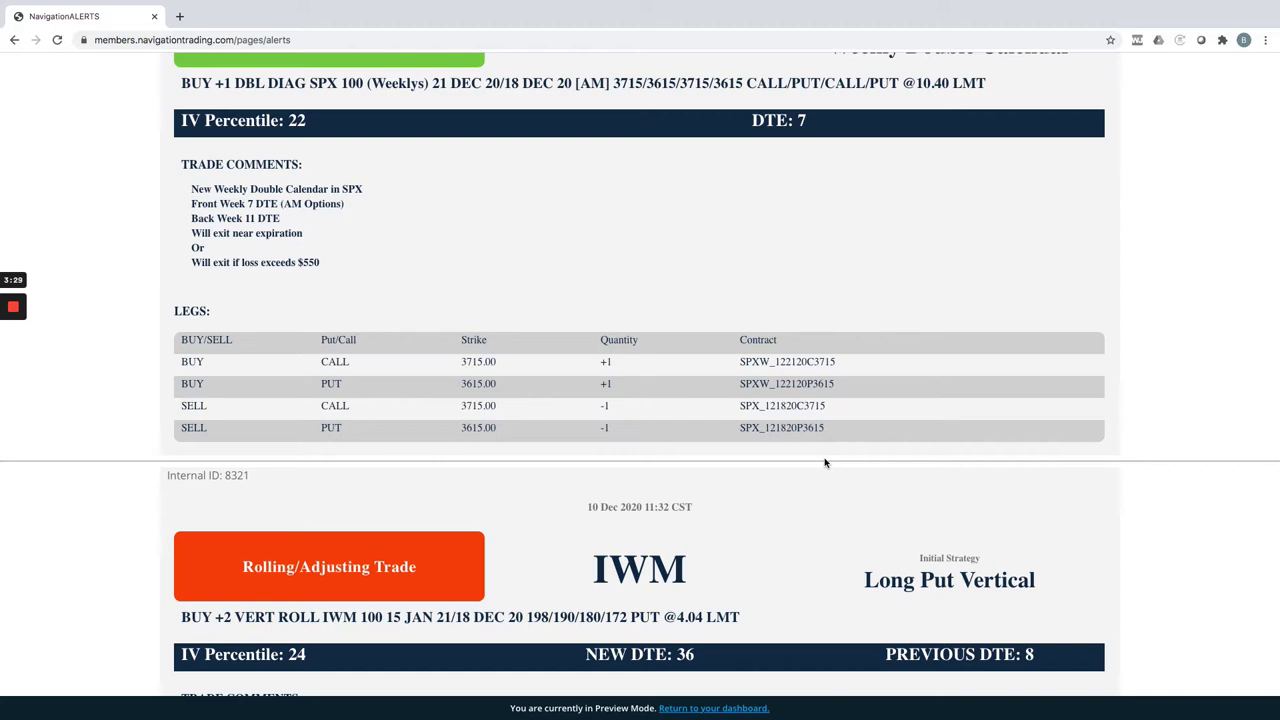
scroll(825, 462, down, 7)
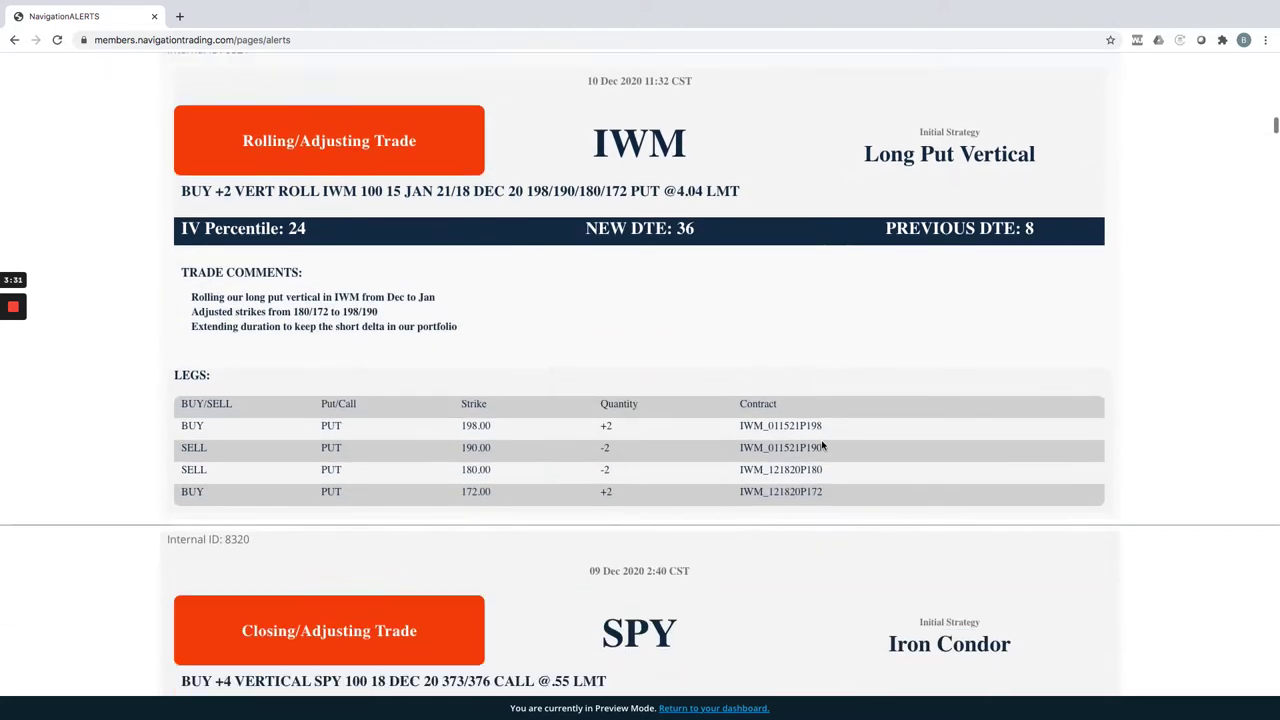
scroll(822, 447, down, 20)
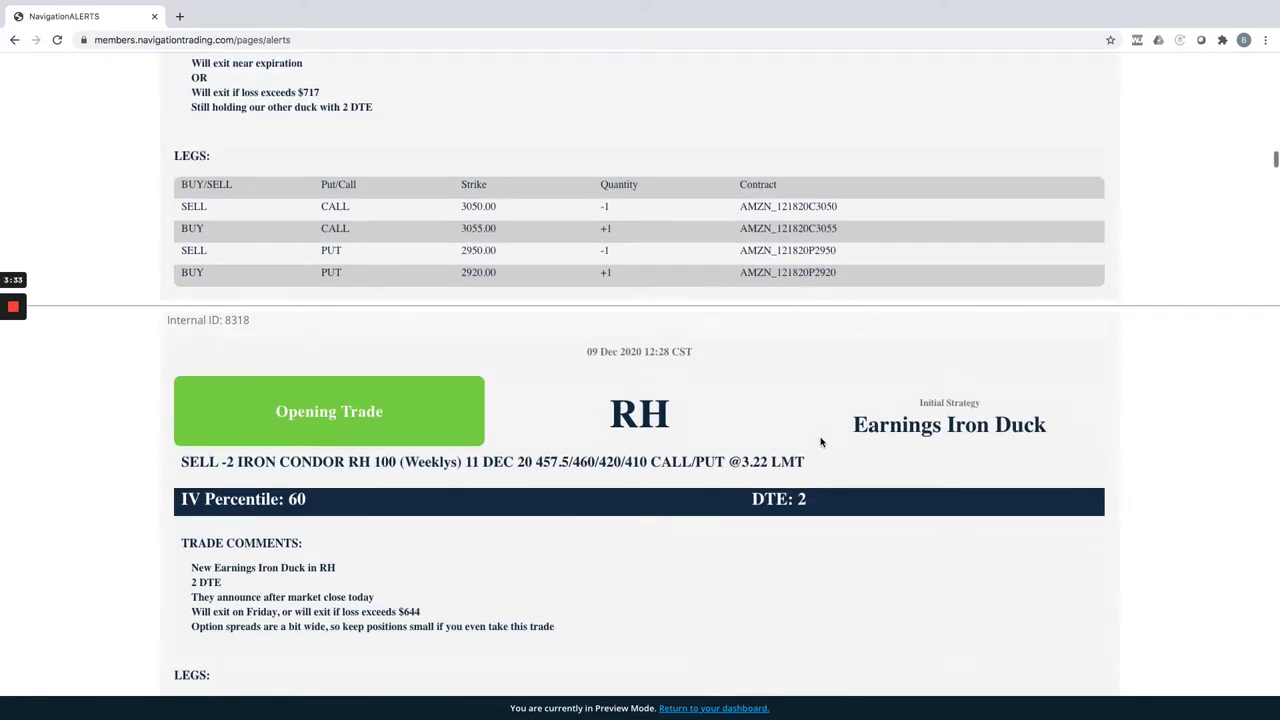
scroll(819, 442, down, 14)
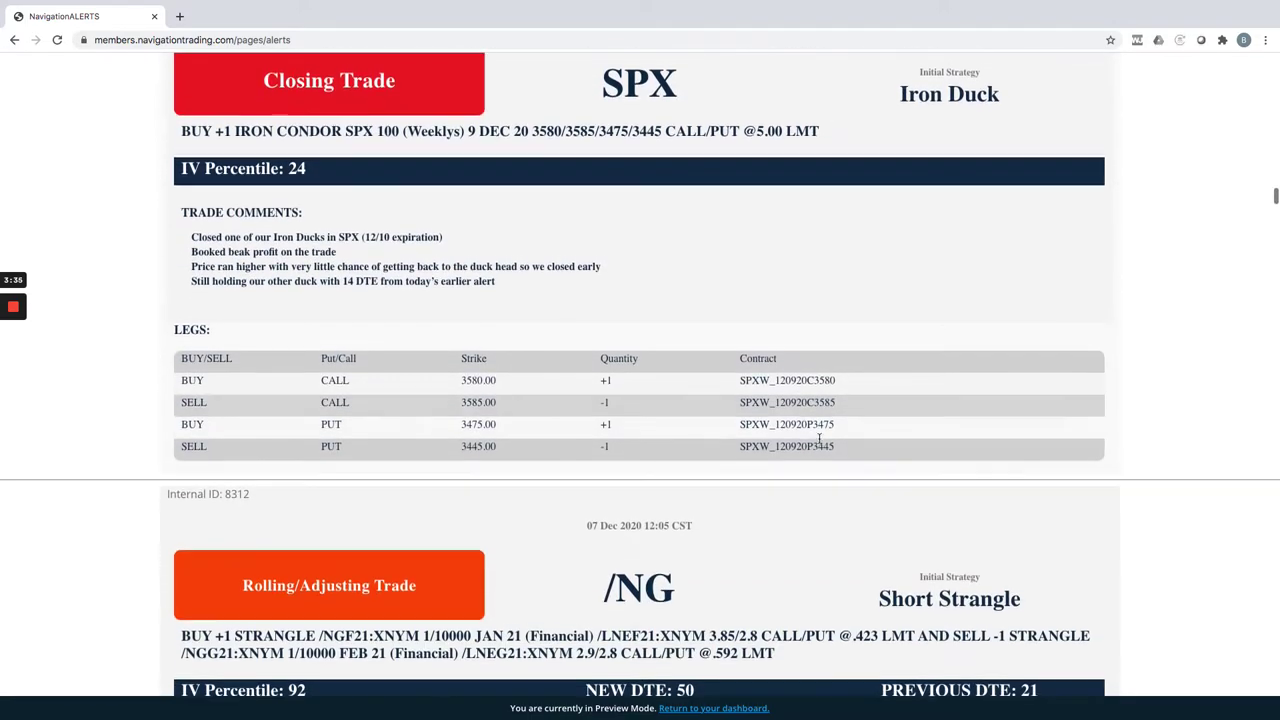
scroll(819, 442, down, 10)
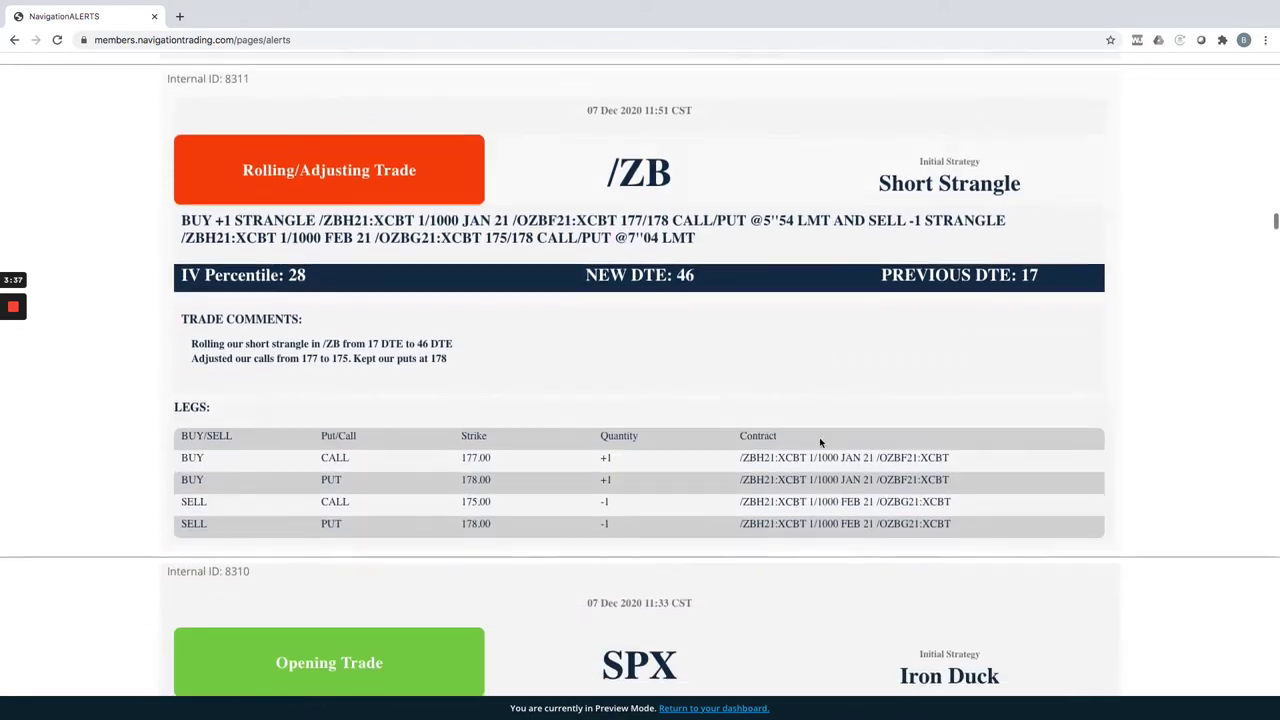
scroll(819, 442, down, 5)
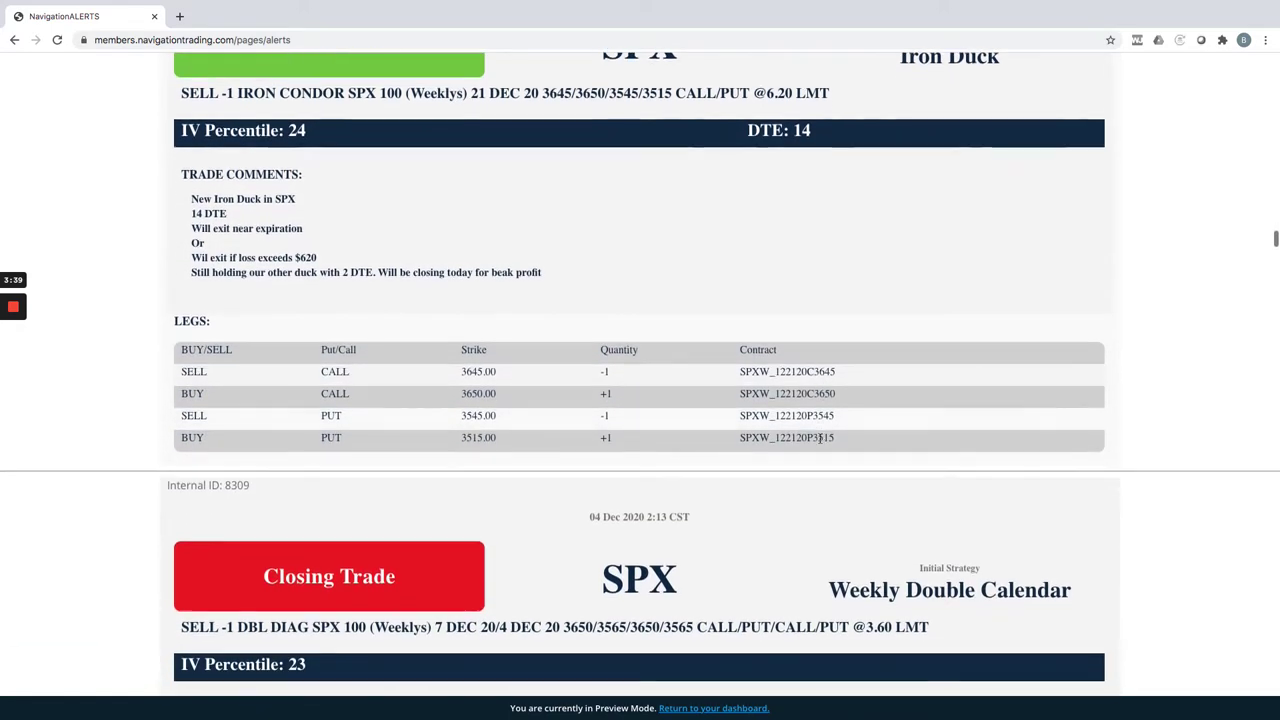
Step: Examine the trade comments of the 07 Dec SPX Iron Duck opening alert, and return to thinkorswim
scroll(821, 444, up, 4)
scroll(821, 444, down, 1)
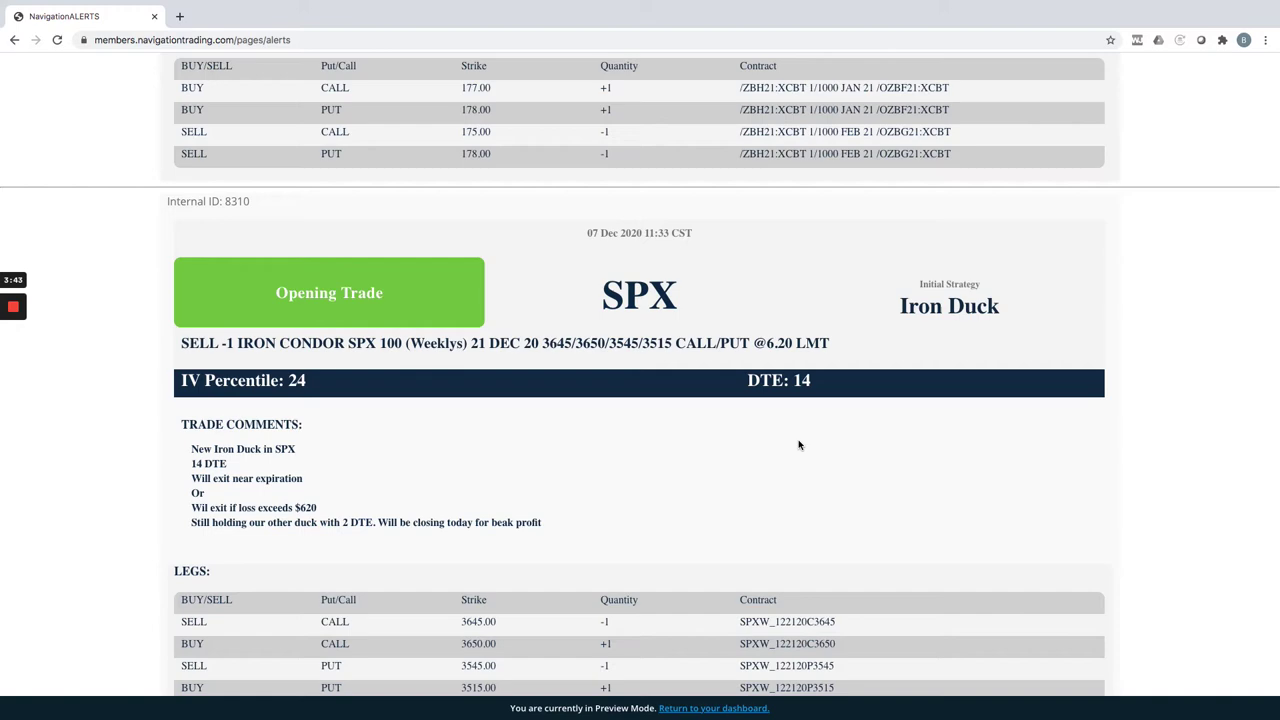
drag(237, 467, 188, 466)
key(super+Tab)
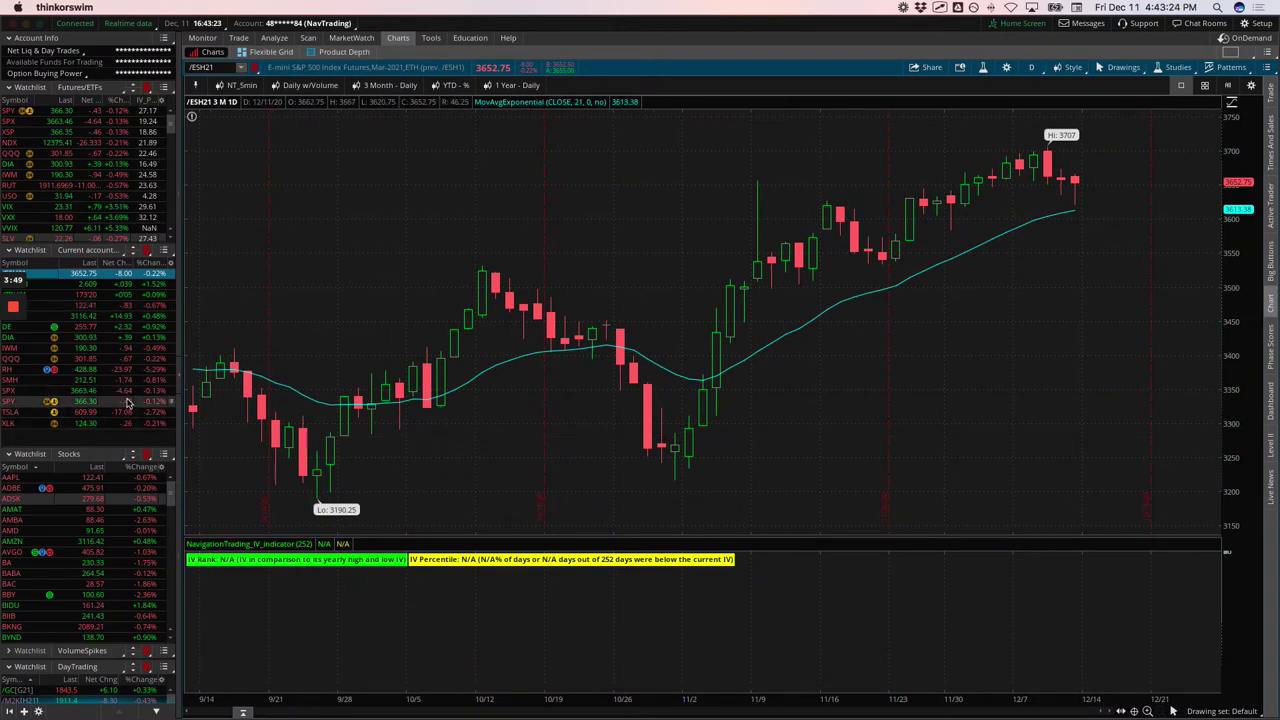
Step: Show the SPX risk profile and exclude the 30 DEC 3420 put, 3450 put, 3580 call and 3585 call legs from it
click(128, 390)
click(274, 38)
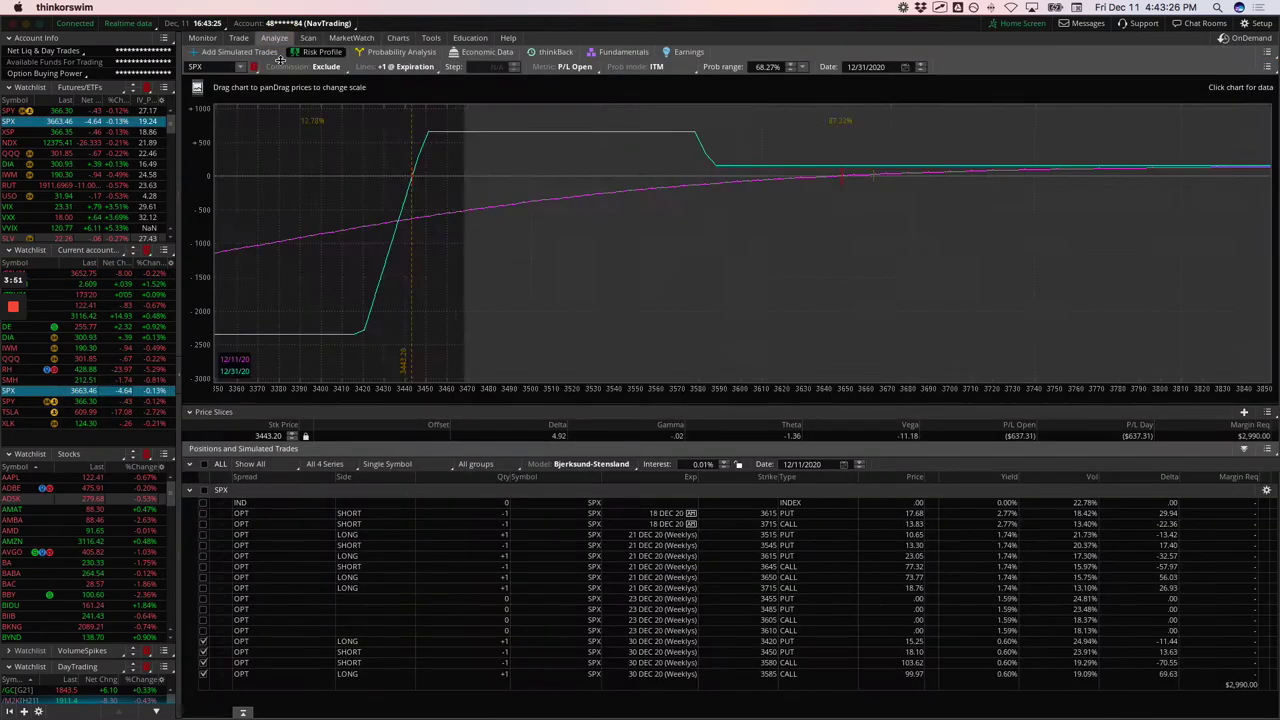
click(203, 675)
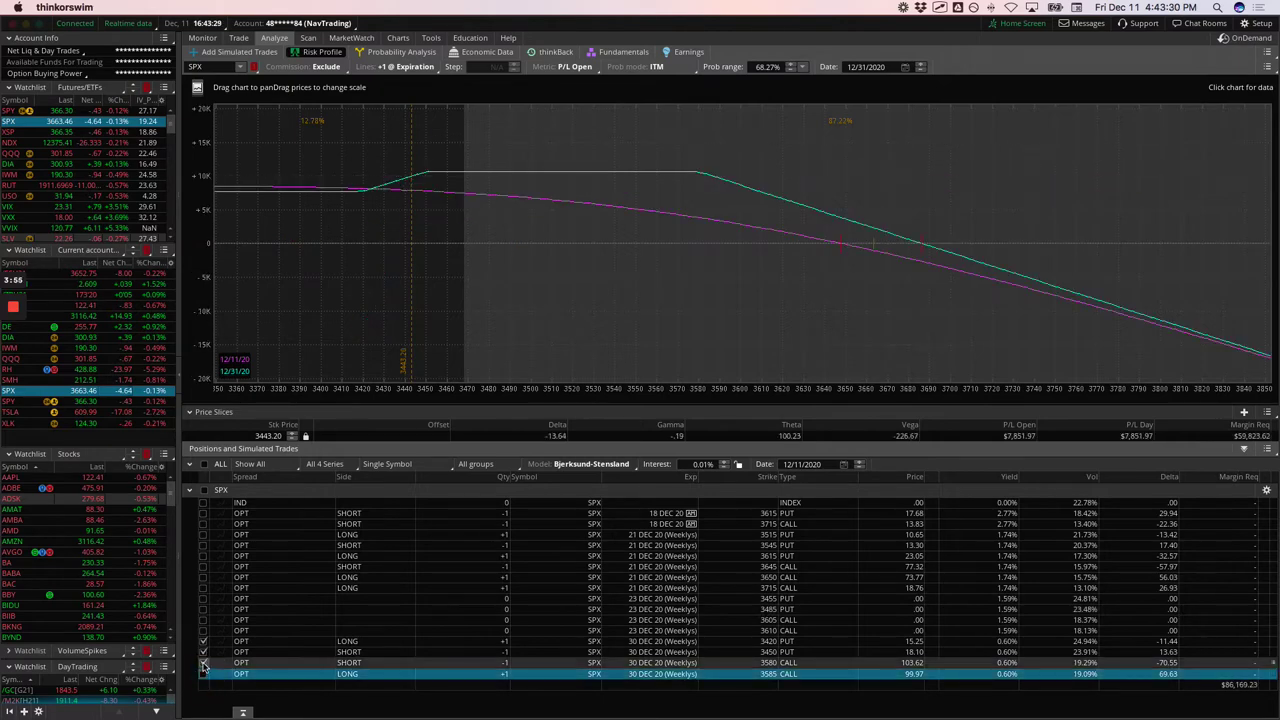
click(203, 652)
click(203, 641)
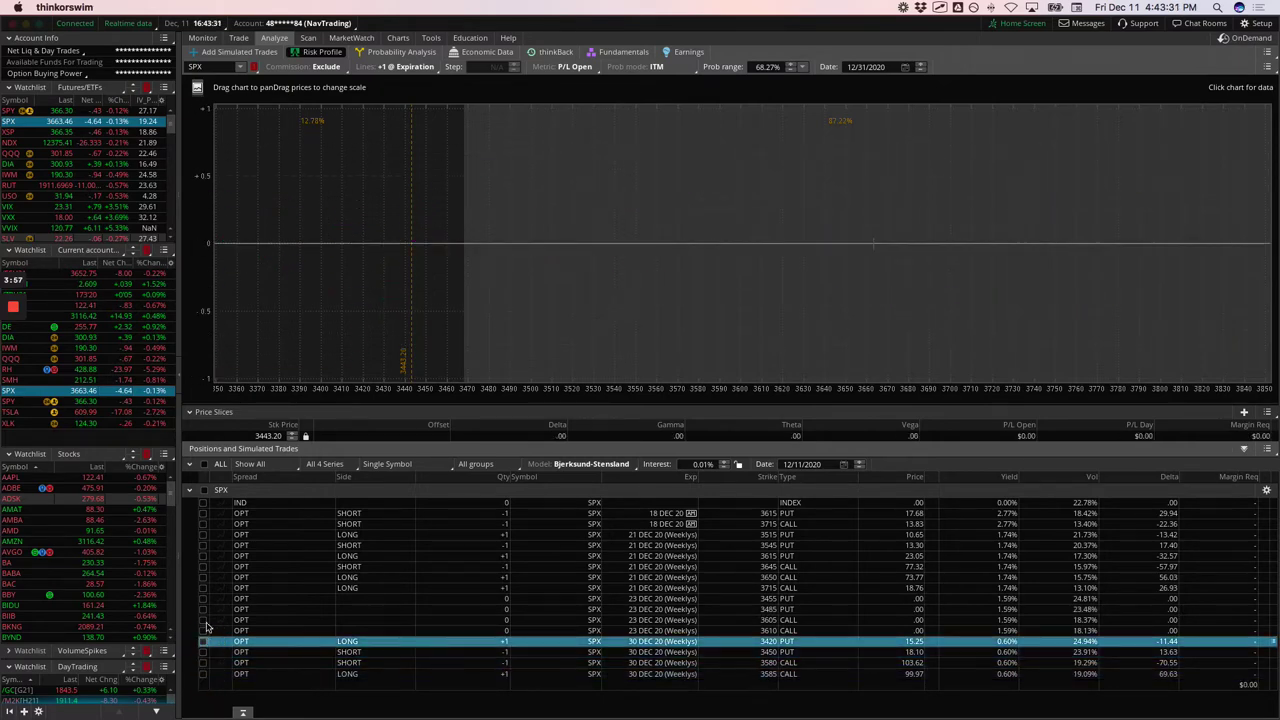
Step: Plot the 21 DEC 3515 put, 3545 put, 3645 call and 3650 call legs, and sketch a downward price move on the graph
click(203, 535)
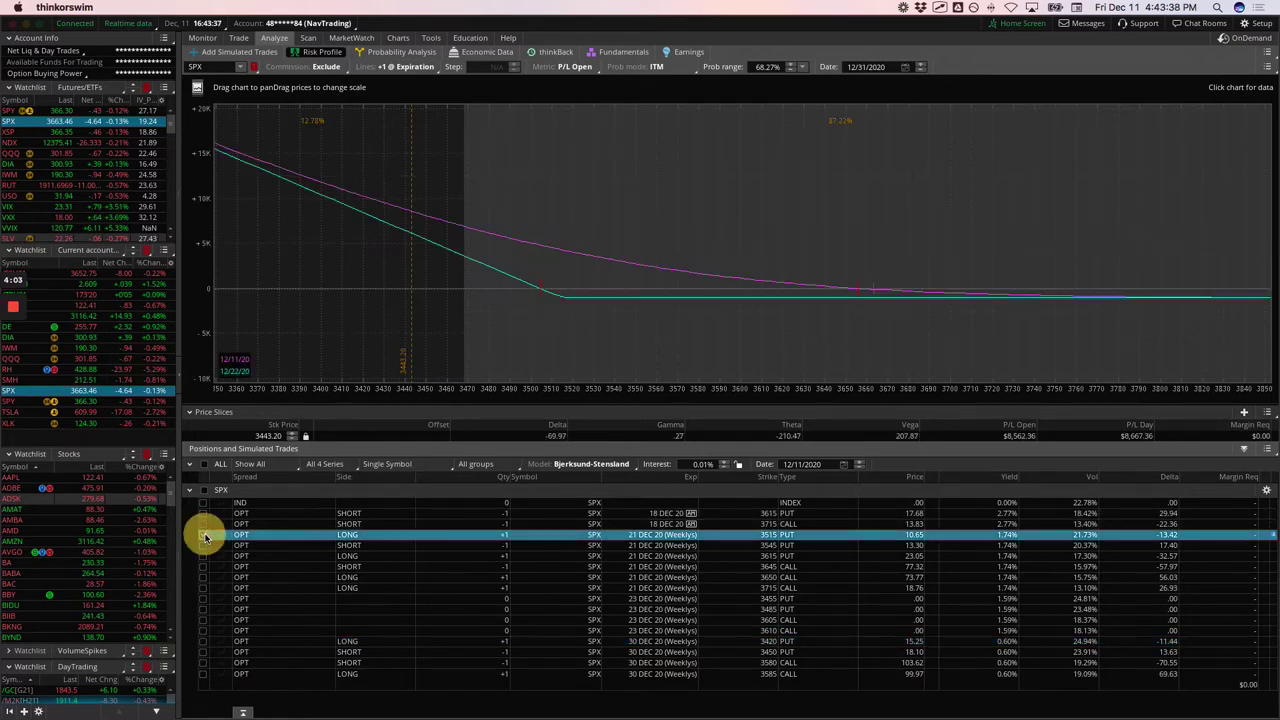
click(203, 545)
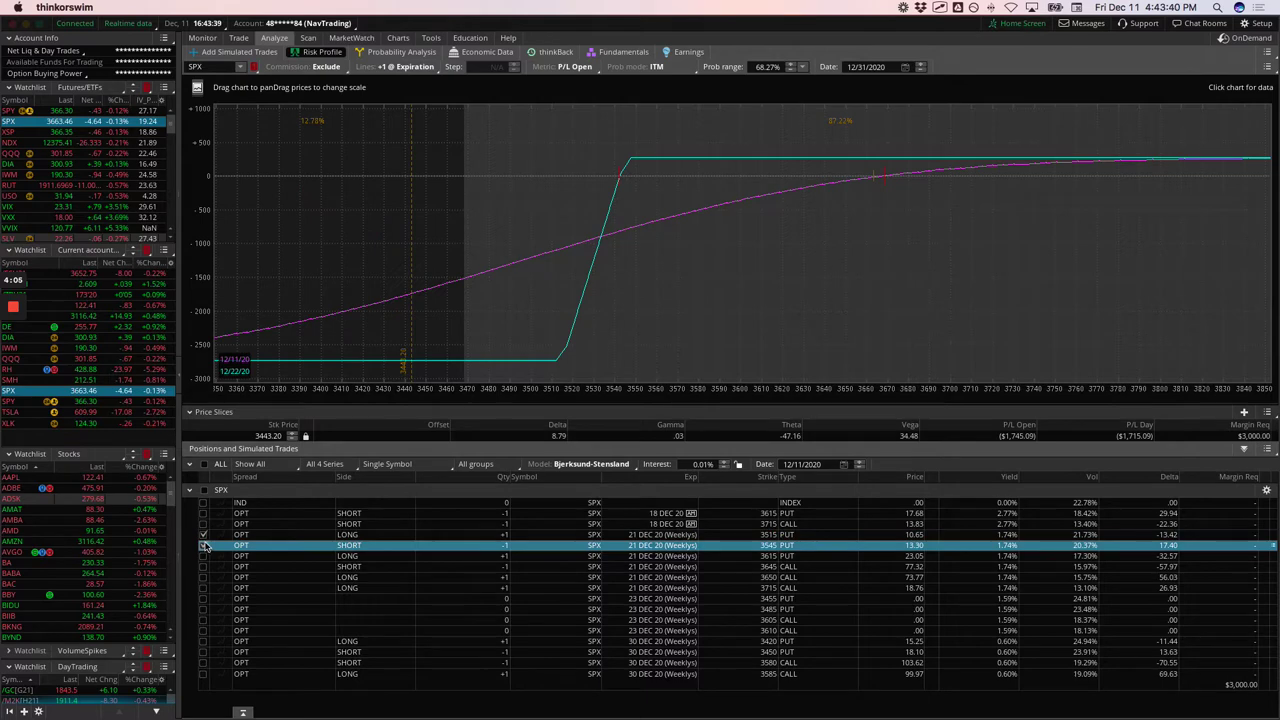
click(204, 566)
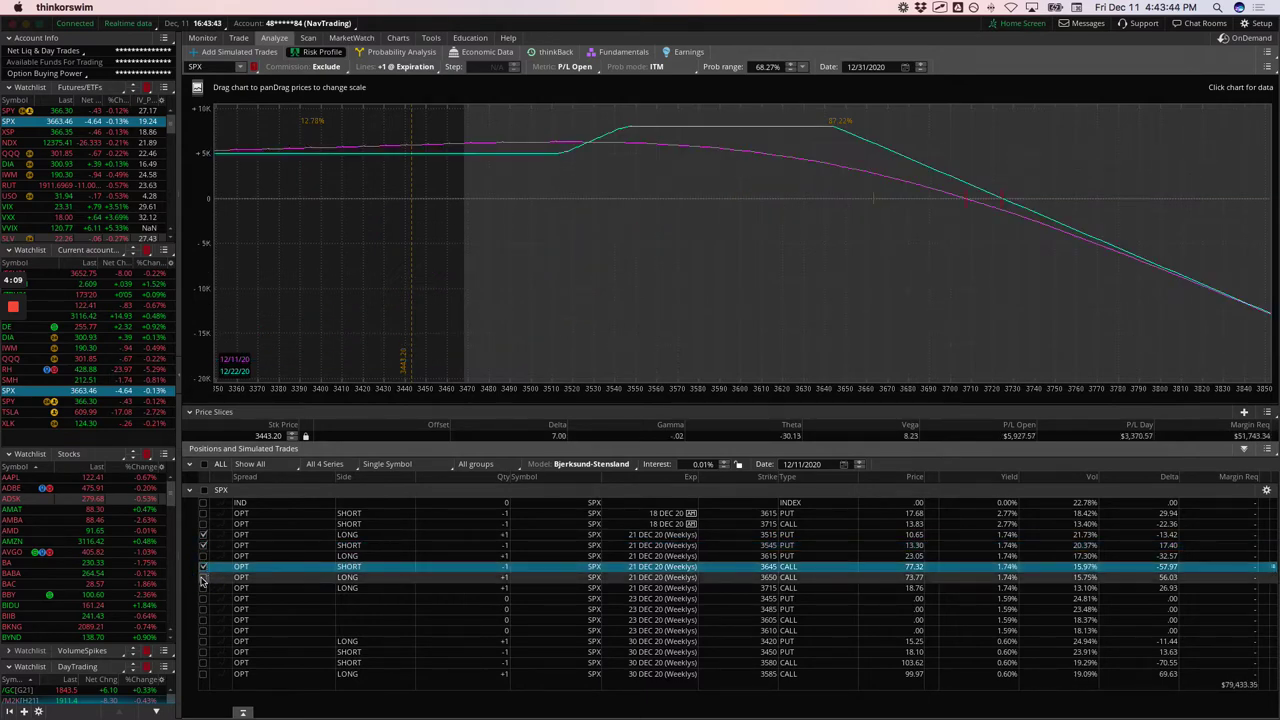
click(203, 577)
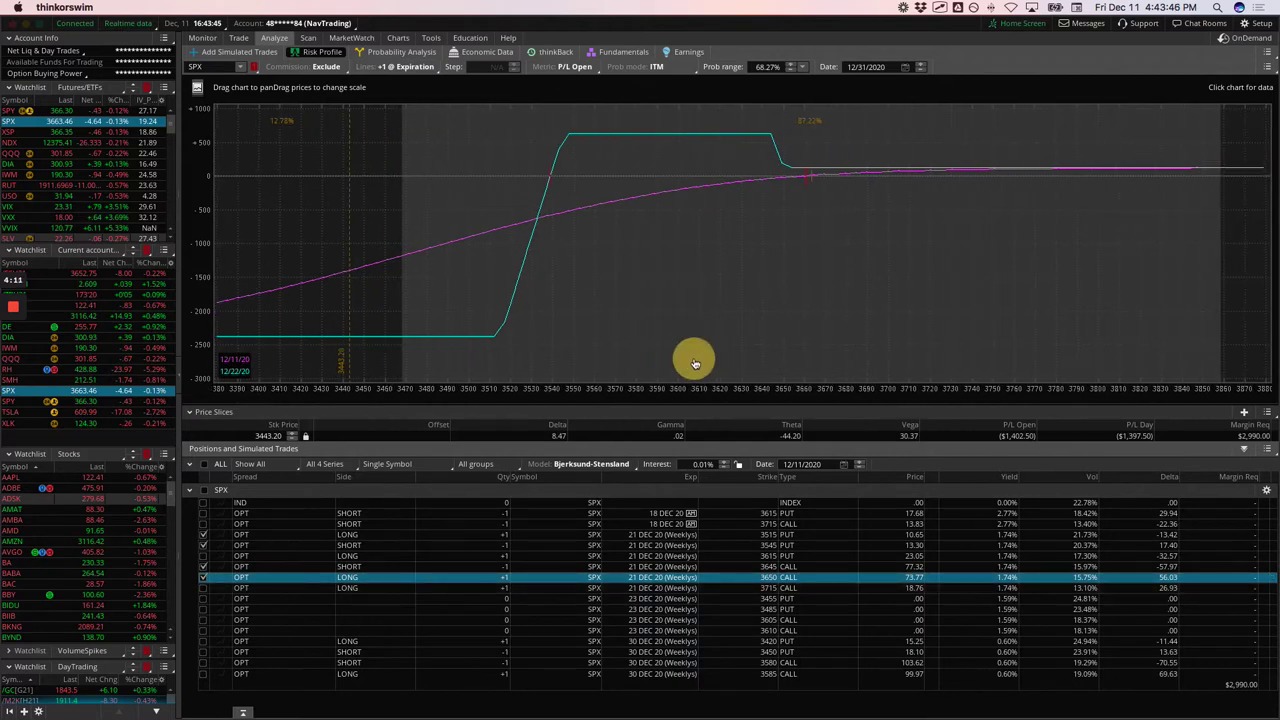
click(812, 176)
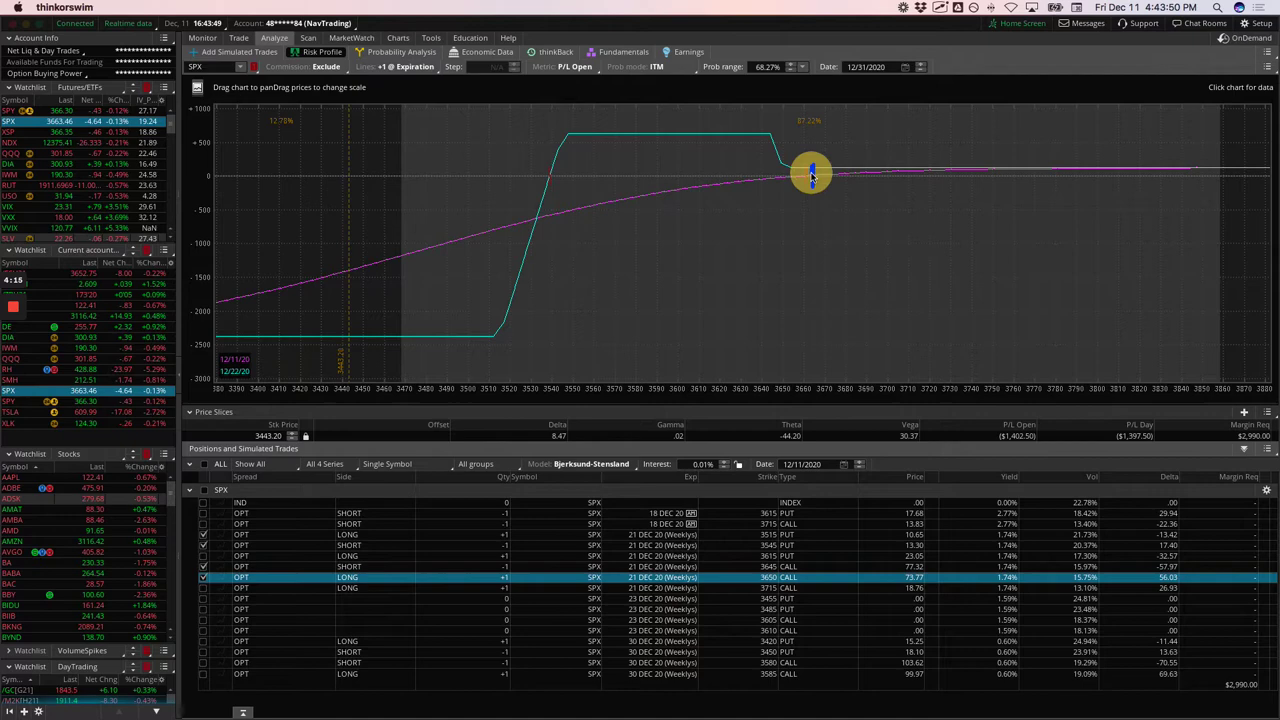
drag(813, 195, 724, 191)
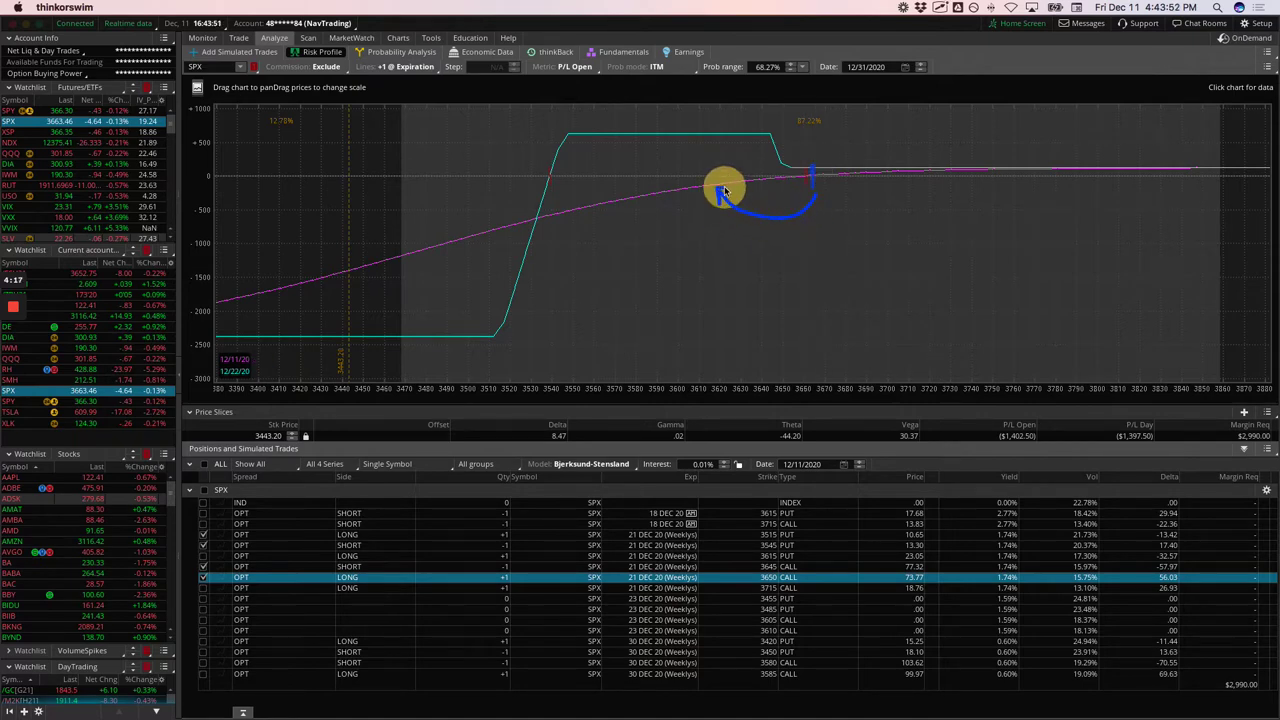
Step: Replace the plotted legs with the short 18 DEC 3615 put and 3715 call and the long 21 DEC 3615 put and 3715 call
click(203, 513)
click(203, 524)
click(203, 534)
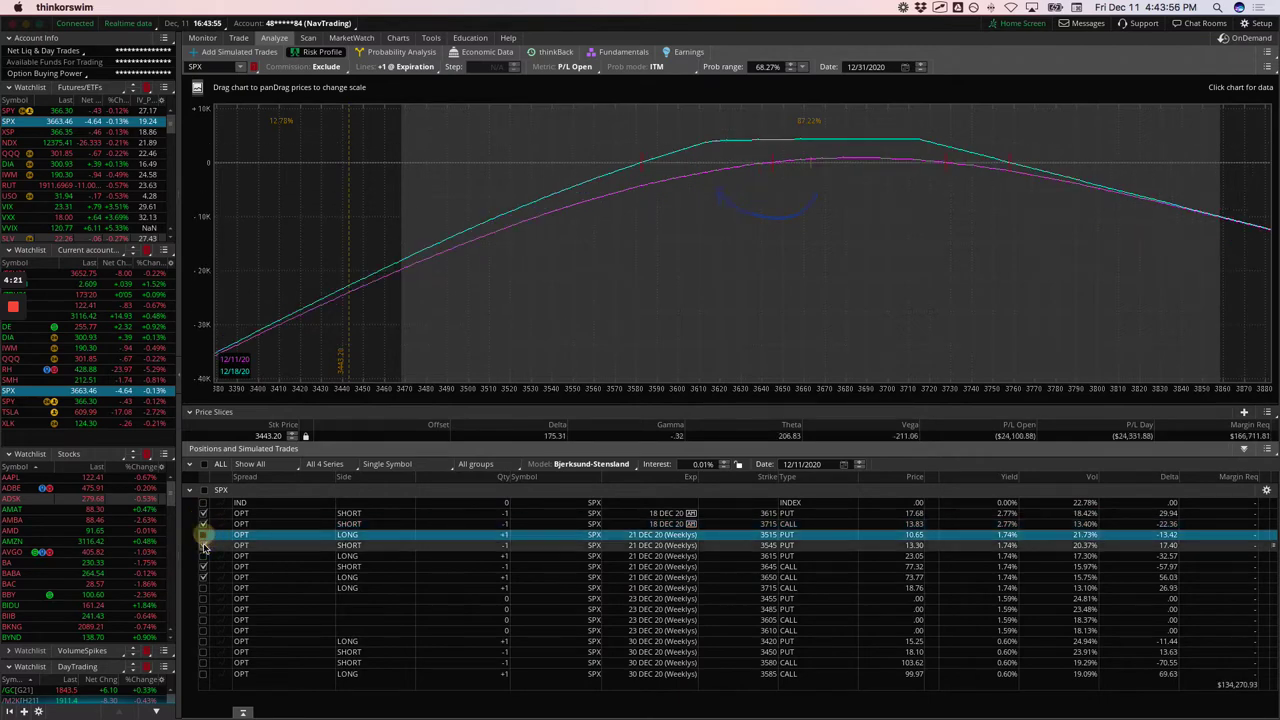
click(203, 545)
click(203, 556)
click(203, 566)
click(203, 577)
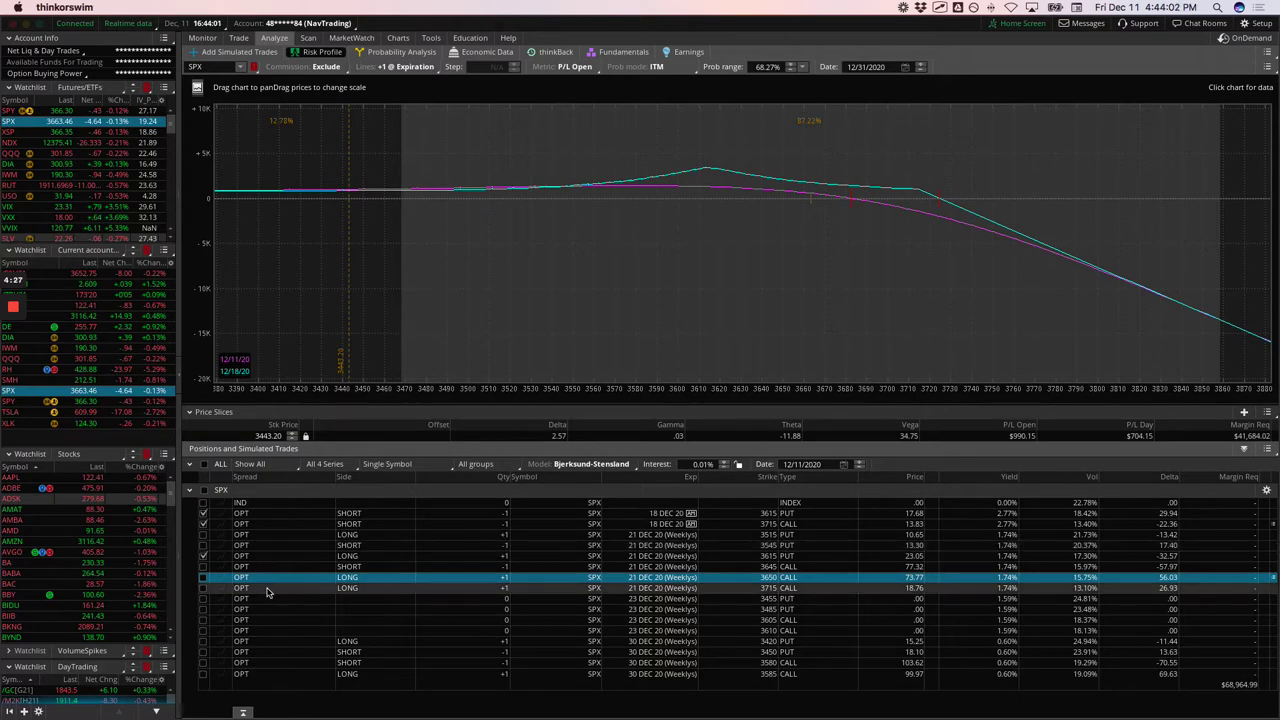
click(203, 588)
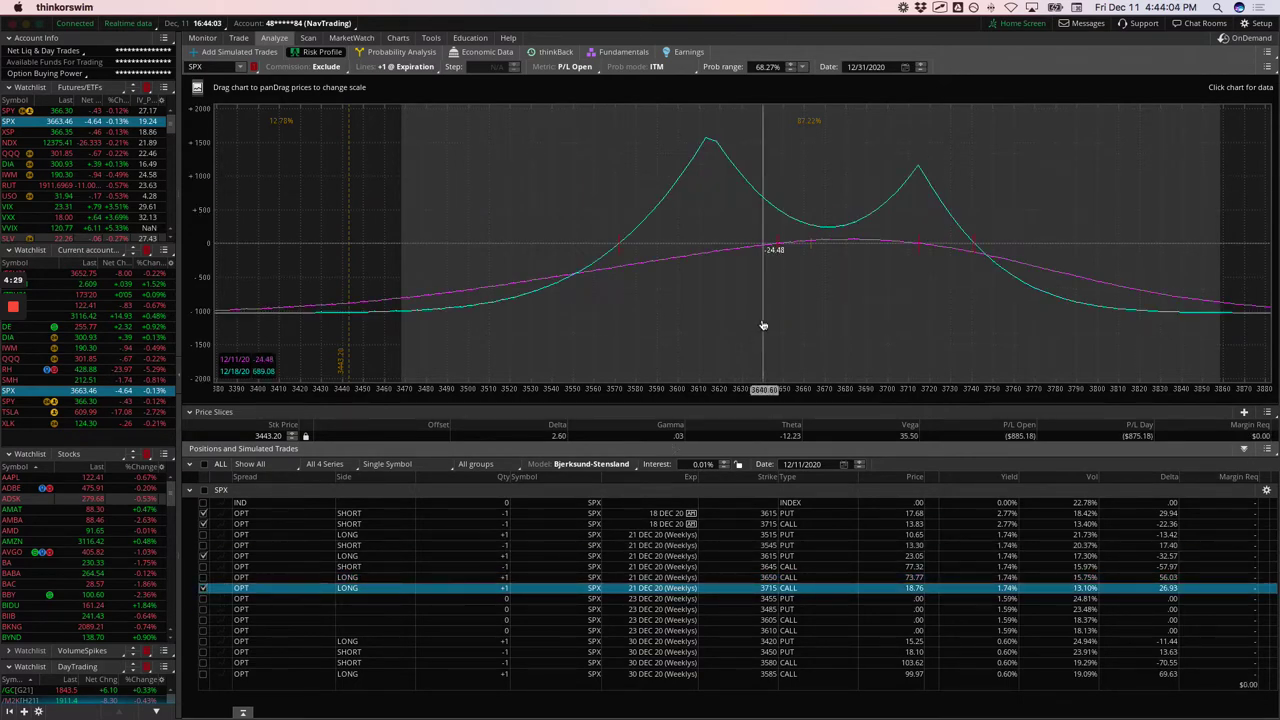
drag(766, 366, 629, 323)
click(680, 248)
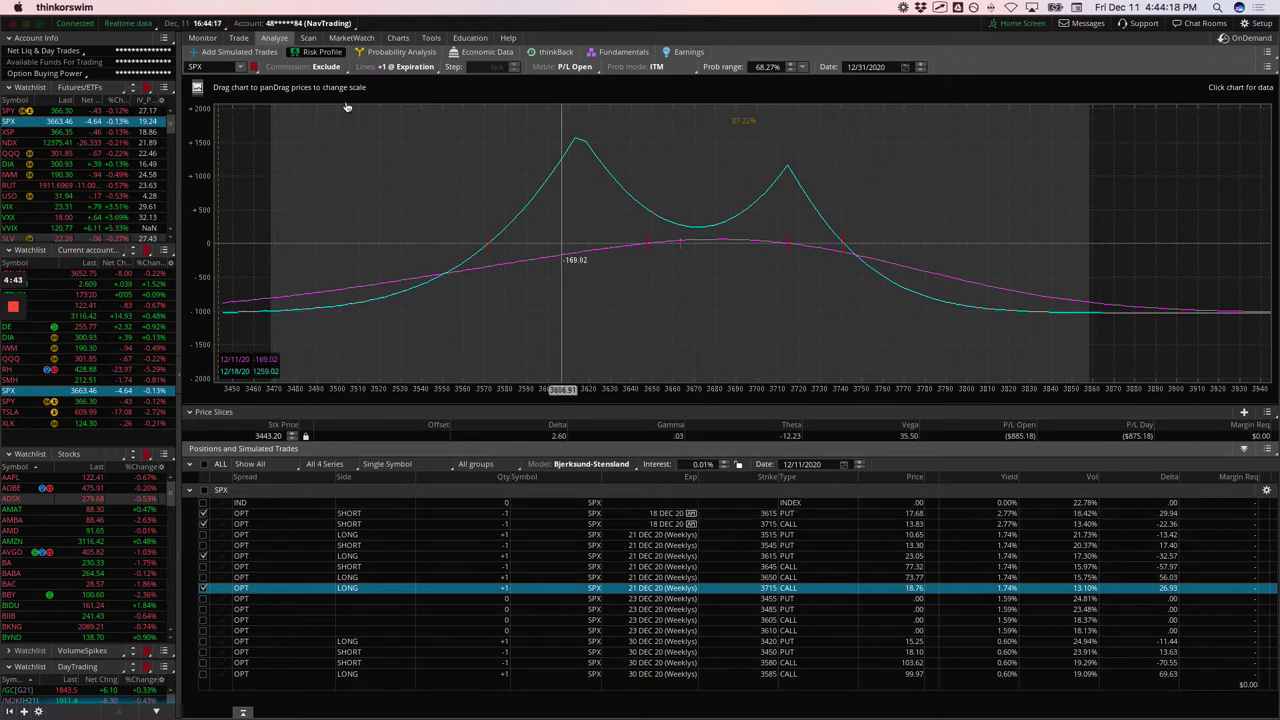
Step: Collapse the 14 DEC and 16 DEC strikes in the SPX option chain and bracket the expirations from weekly 18 DEC to 11 JAN
click(238, 37)
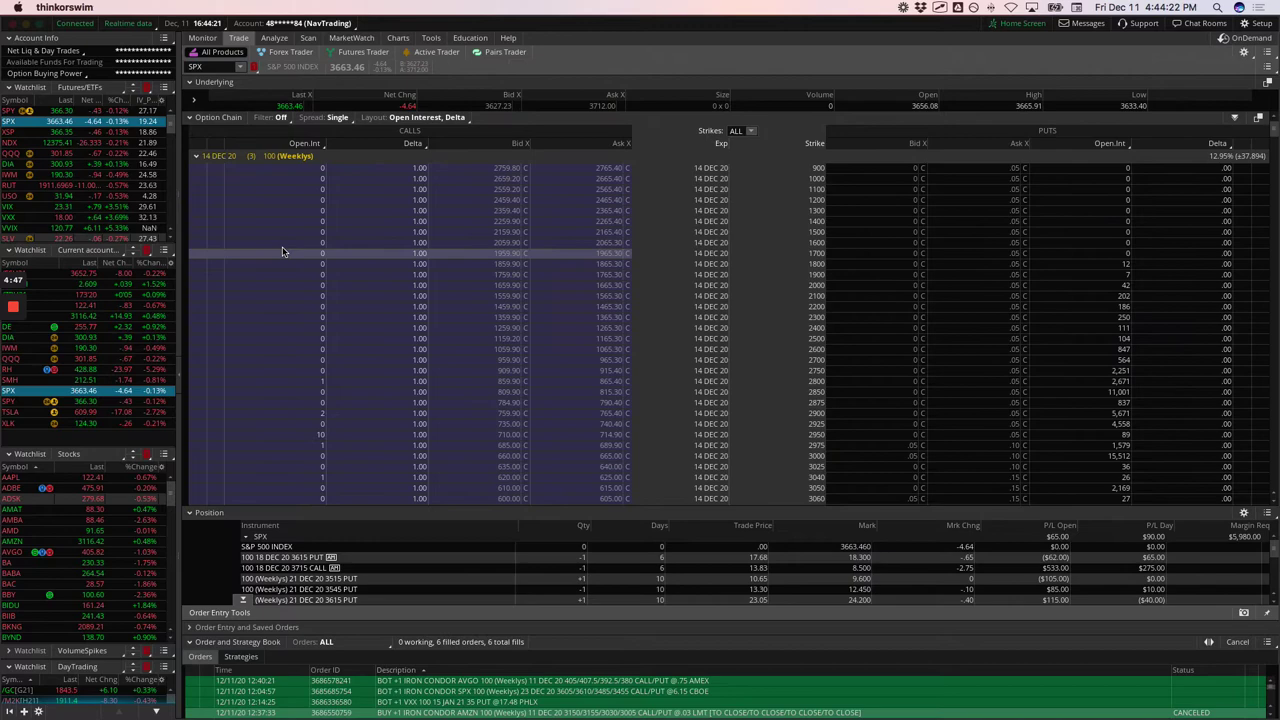
click(196, 187)
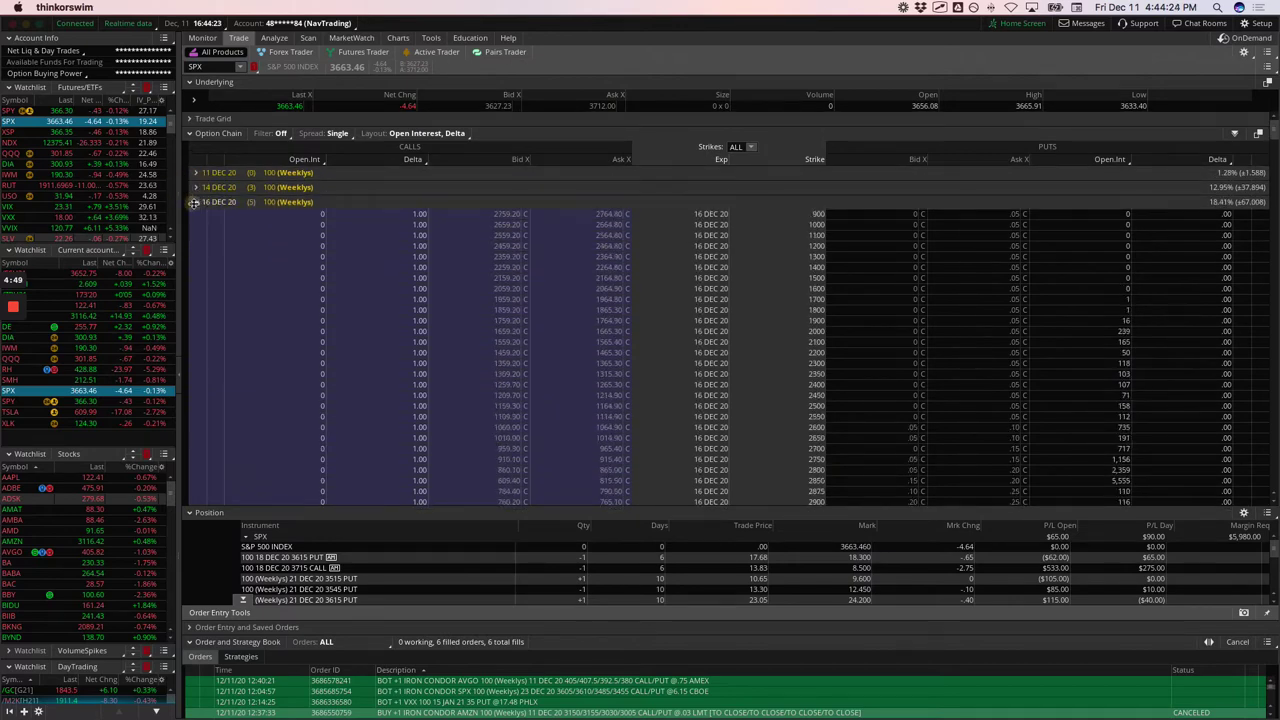
click(196, 216)
click(196, 216)
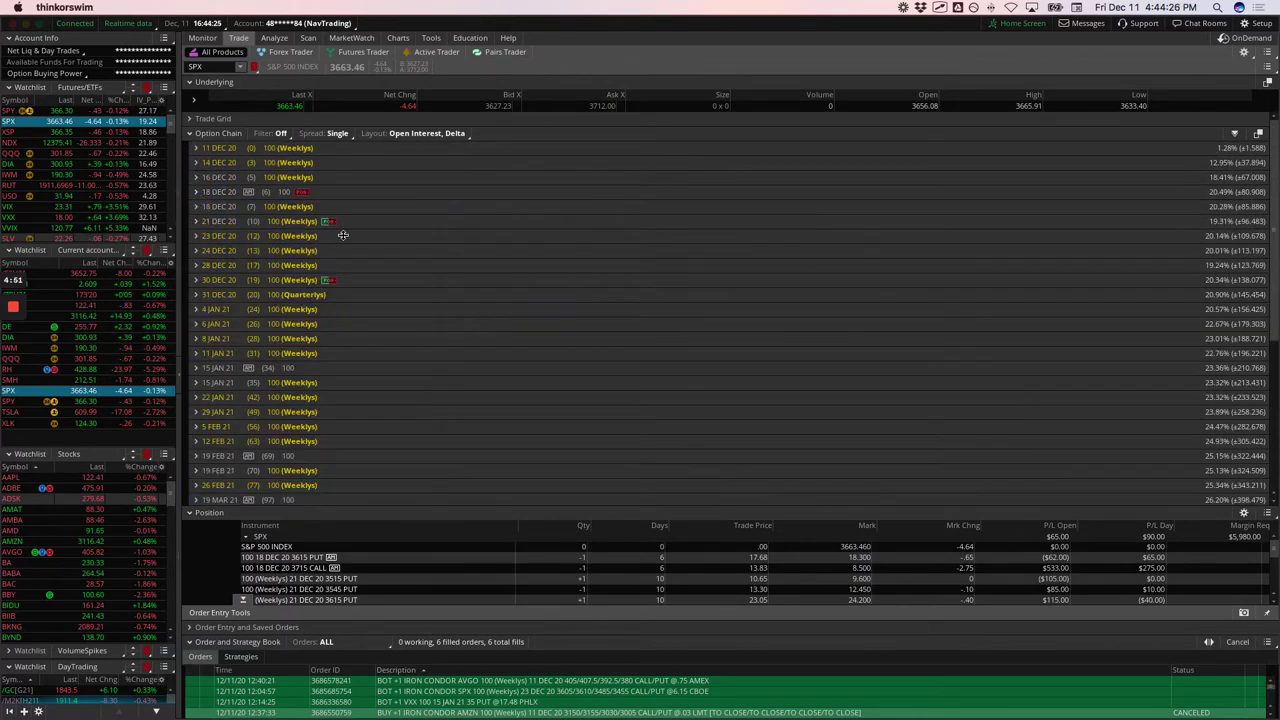
mouse_move(270, 364)
mouse_down()
mouse_move(237, 369)
mouse_move(265, 353)
mouse_up()
drag(258, 192, 256, 189)
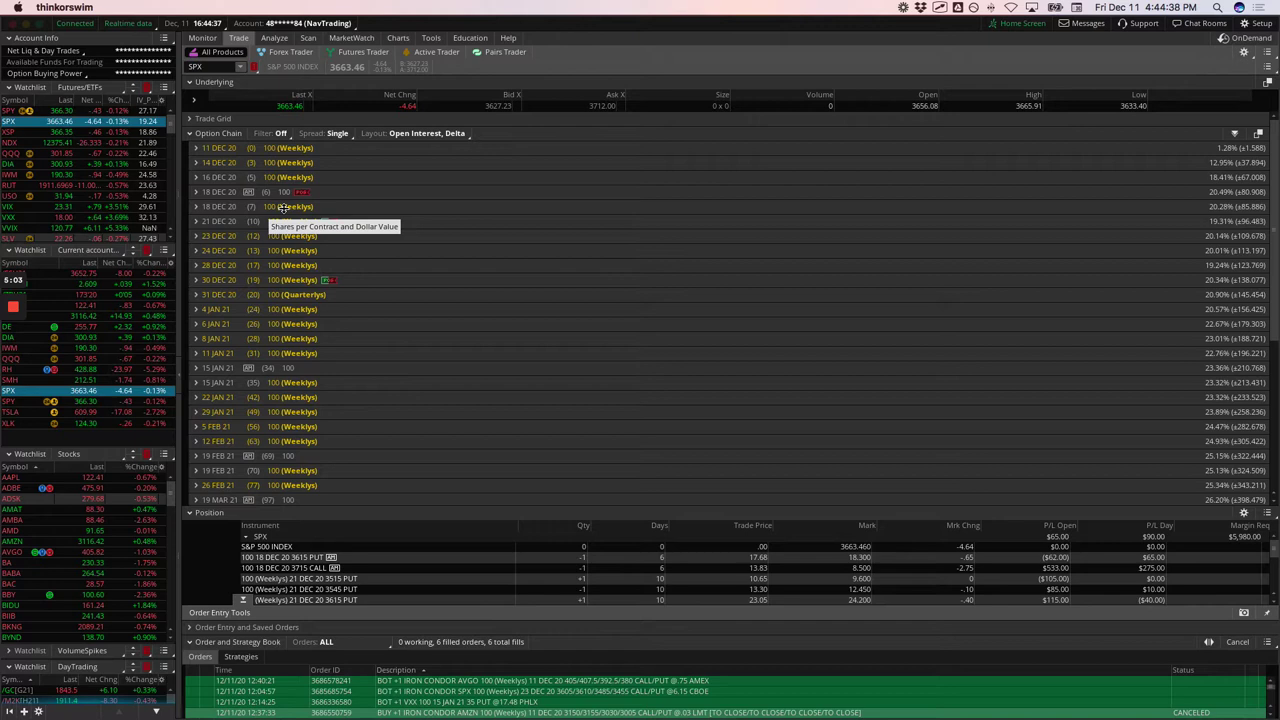
mouse_move(336, 207)
mouse_down()
mouse_move(360, 349)
mouse_move(328, 353)
mouse_up()
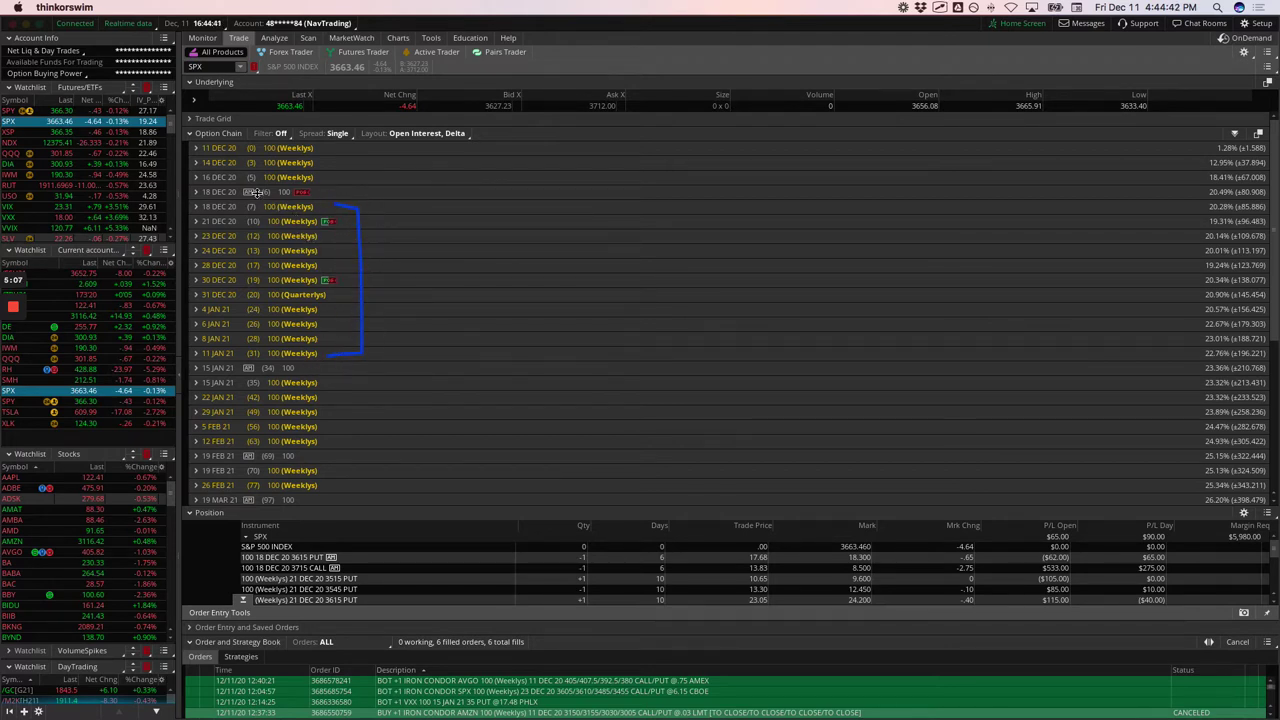
Step: Mark the AM-settled 18 DEC and weekly 21 DEC expirations in the option chain and compare their implied volatilities
mouse_move(257, 192)
mouse_down()
mouse_move(244, 186)
mouse_move(256, 190)
mouse_up()
mouse_move(312, 188)
mouse_down()
mouse_move(235, 197)
mouse_move(312, 188)
mouse_up()
mouse_move(1242, 190)
mouse_down()
mouse_move(1203, 190)
mouse_move(1212, 203)
mouse_move(1238, 190)
mouse_up()
drag(1231, 209, 1228, 201)
key(b)
mouse_move(345, 218)
mouse_down()
mouse_move(234, 216)
mouse_move(322, 228)
mouse_move(345, 218)
mouse_up()
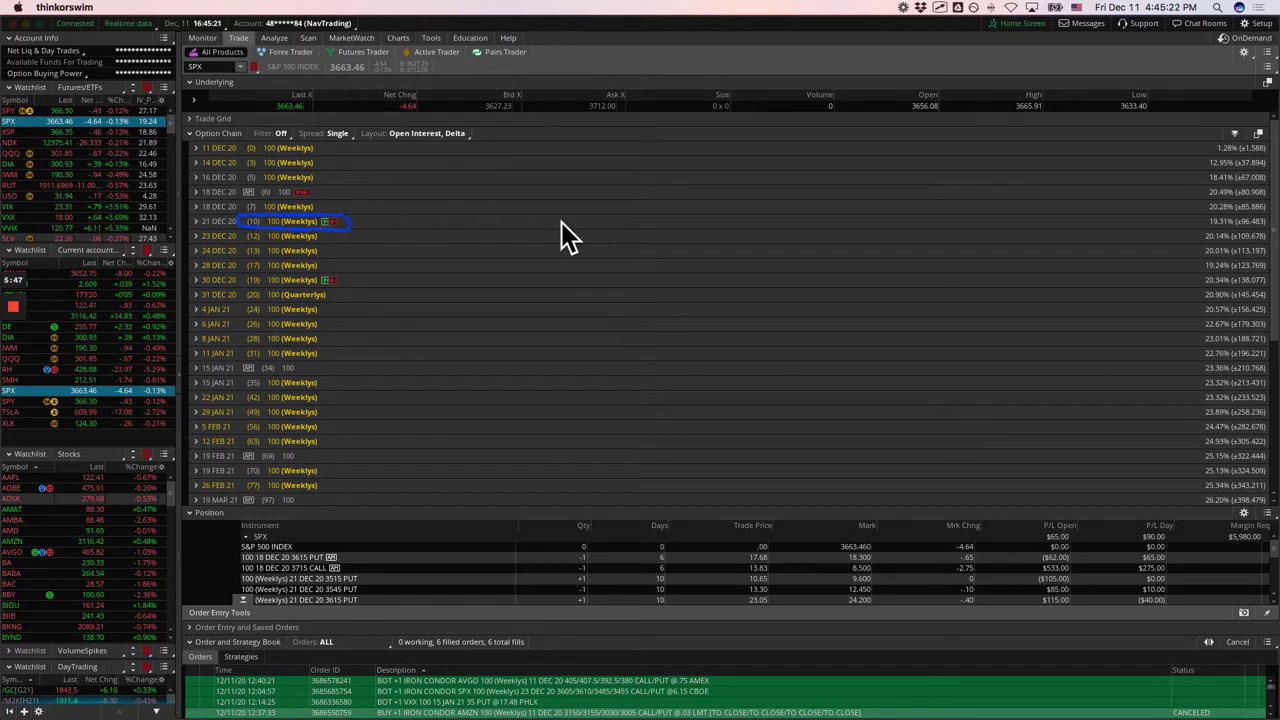
mouse_move(1208, 204)
mouse_down()
mouse_move(1234, 206)
mouse_move(1234, 189)
mouse_move(1206, 194)
mouse_move(1236, 196)
mouse_move(1200, 229)
mouse_move(1240, 220)
mouse_up()
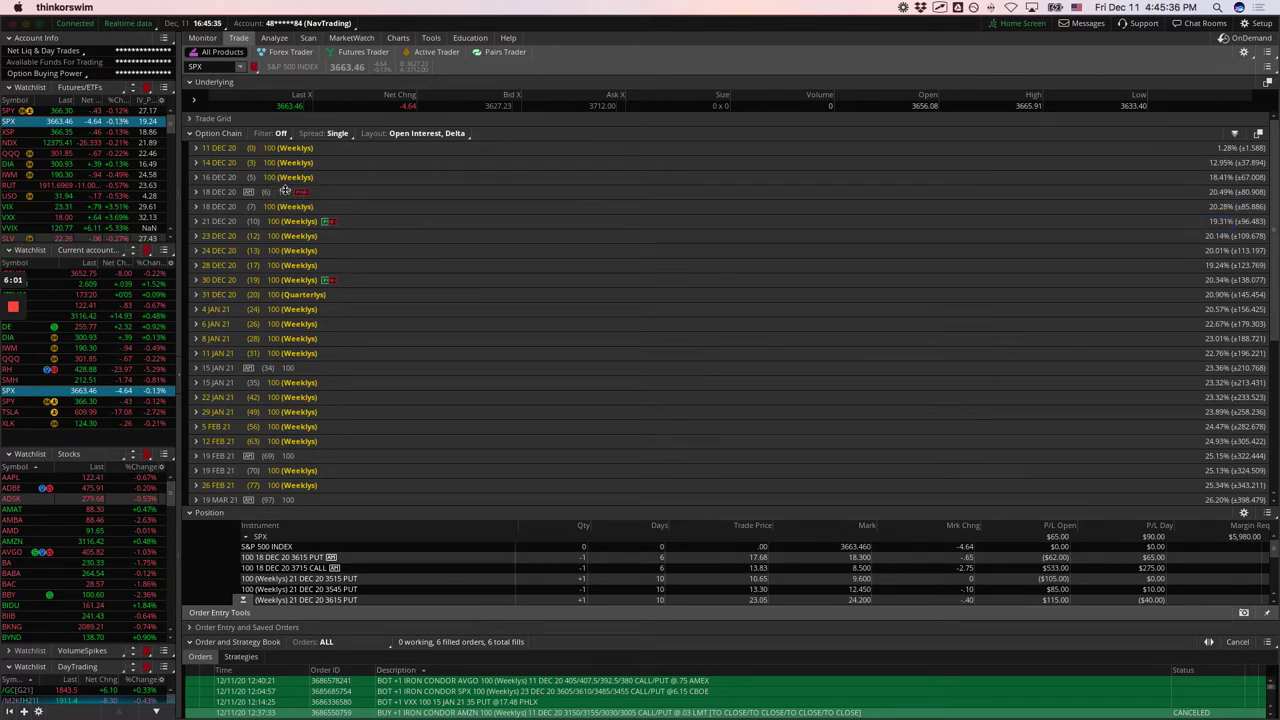
mouse_move(310, 187)
mouse_down()
mouse_move(237, 190)
mouse_move(310, 187)
mouse_up()
Step: Return to the SPX risk profile and plot only the short 18 DEC 3615 put and 3715 call
click(276, 38)
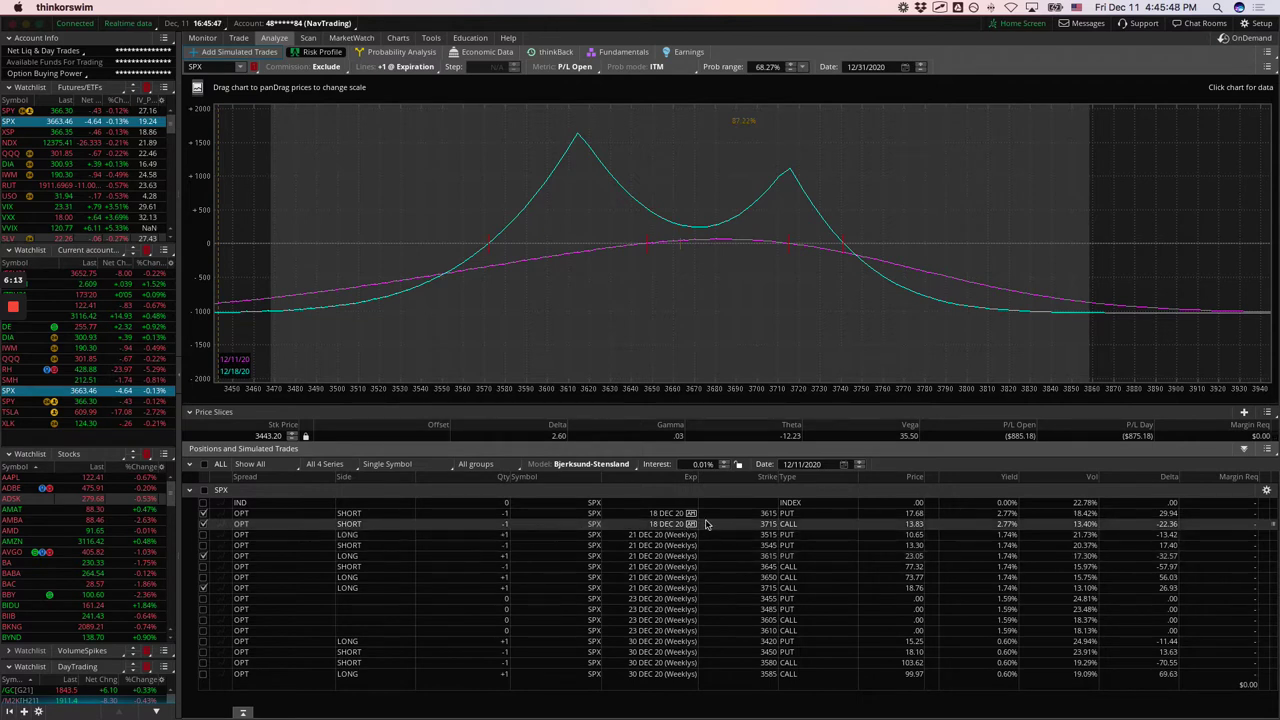
mouse_move(702, 512)
mouse_down()
mouse_move(640, 515)
mouse_move(665, 530)
mouse_move(708, 524)
mouse_move(702, 513)
mouse_up()
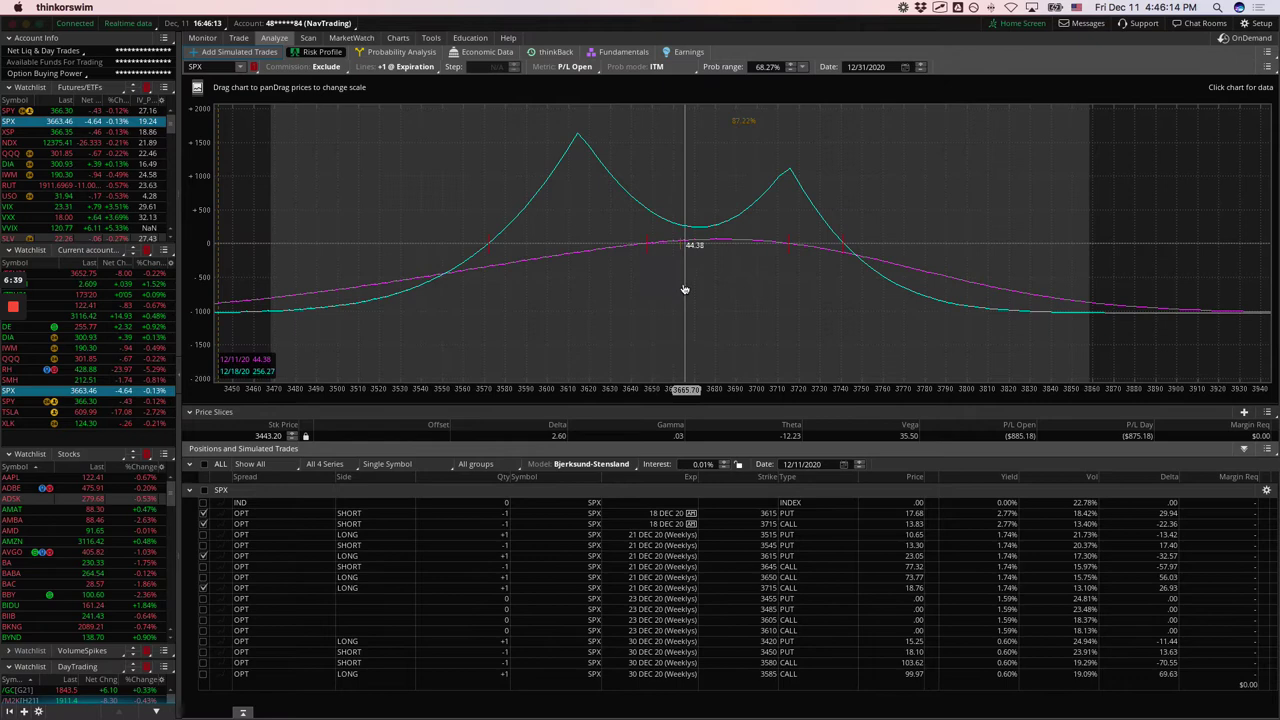
click(203, 556)
click(203, 588)
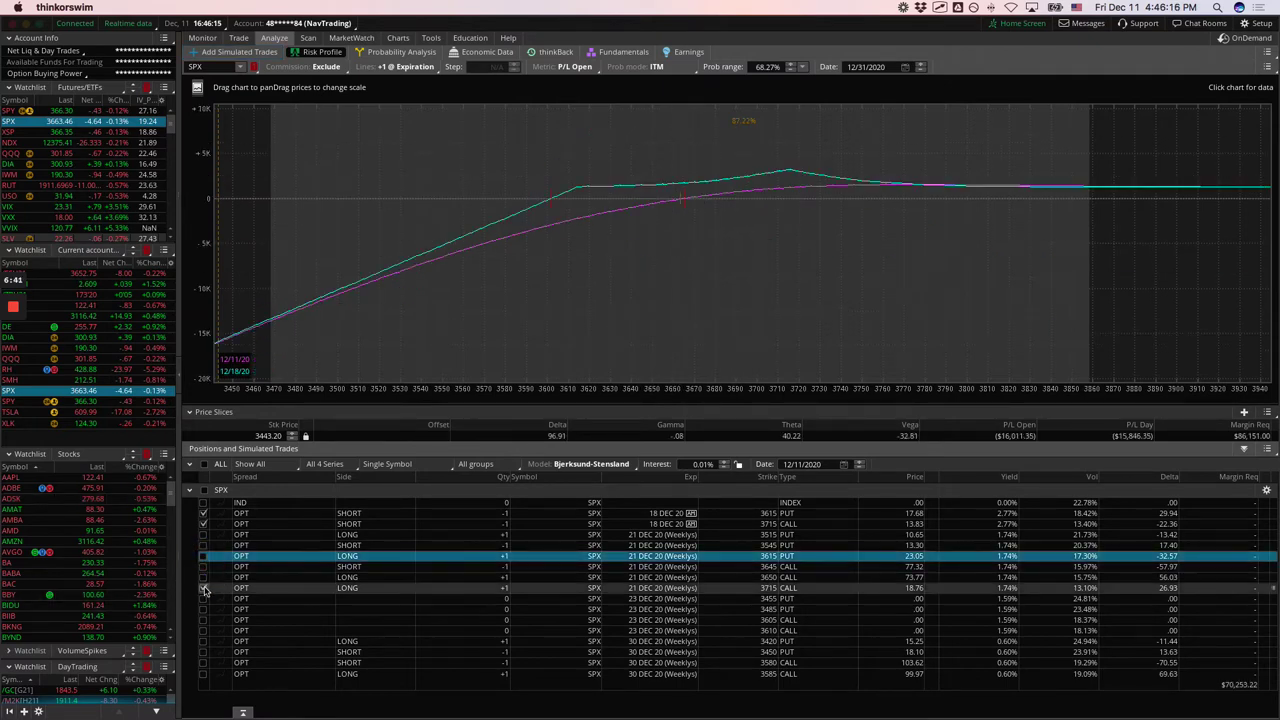
click(203, 589)
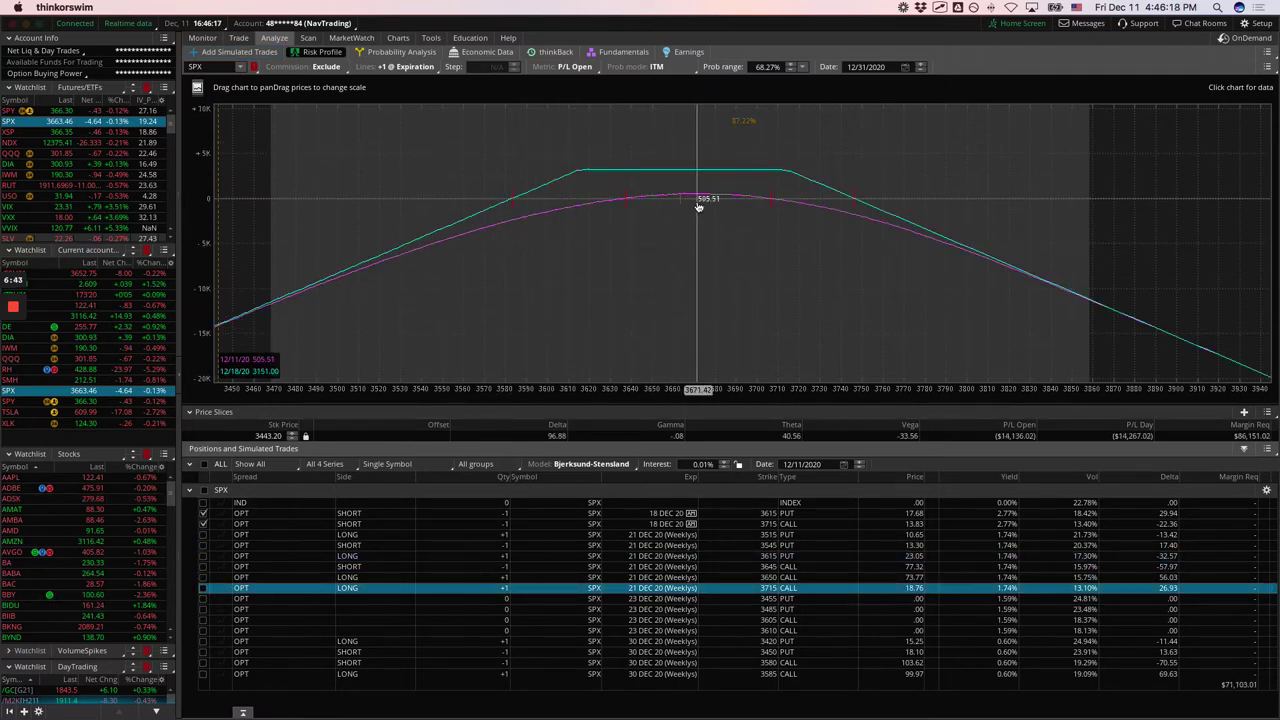
Step: Switch the risk profile to only the long 21 DEC 3615 put and 3715 call
click(203, 589)
click(203, 566)
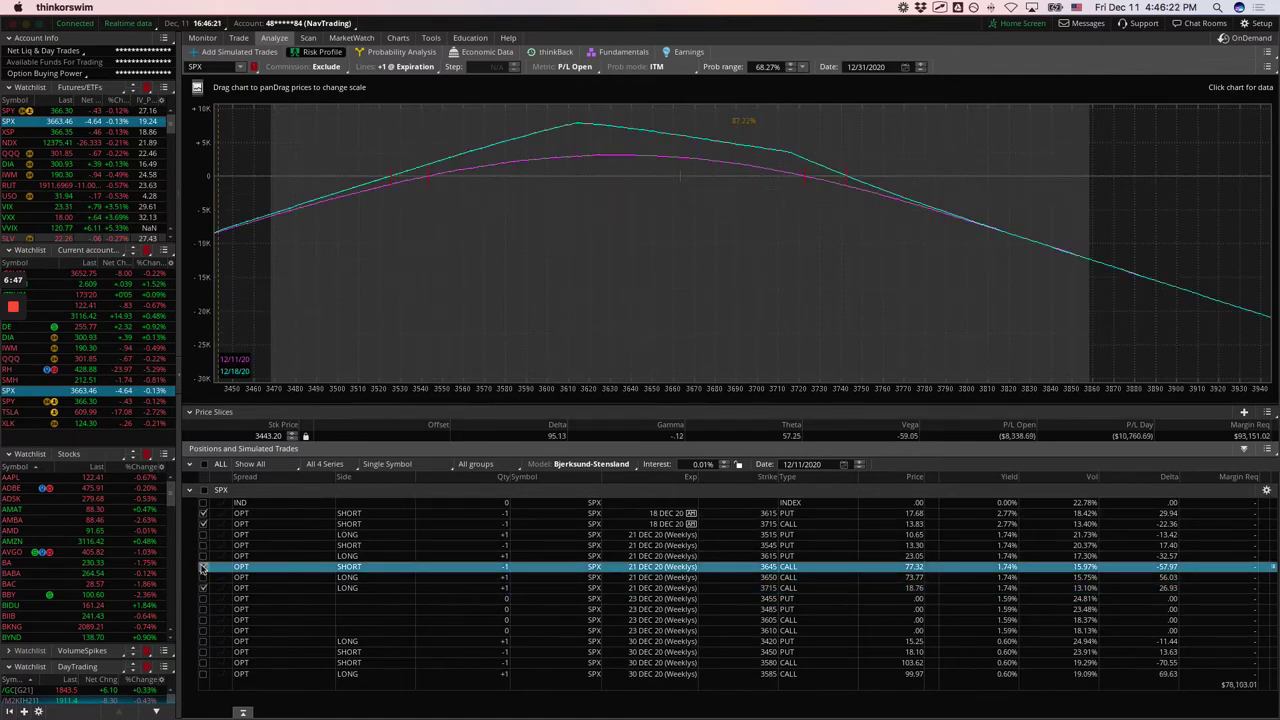
click(203, 566)
click(203, 555)
click(203, 524)
click(203, 513)
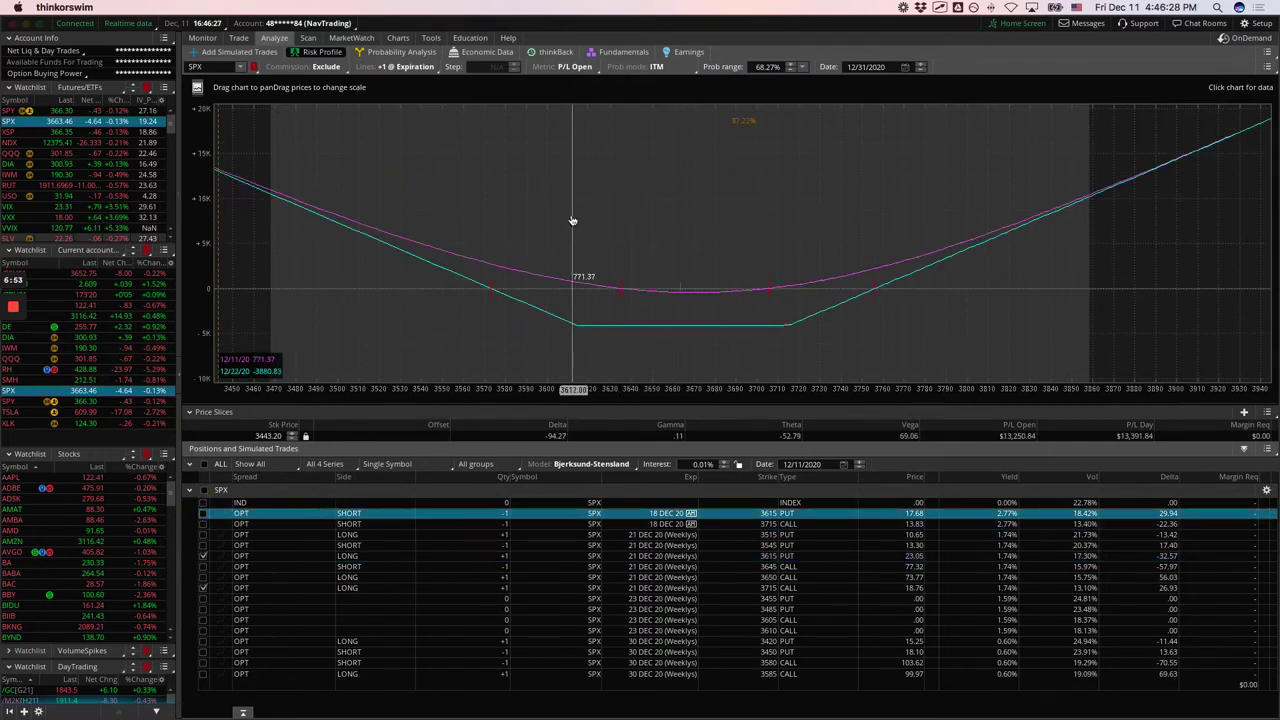
Step: Sketch a flat-topped payoff shape above the long strangle's curve and trace price moves in both directions along the curve
mouse_move(565, 222)
mouse_down()
mouse_move(677, 174)
mouse_move(863, 180)
mouse_move(890, 232)
mouse_up()
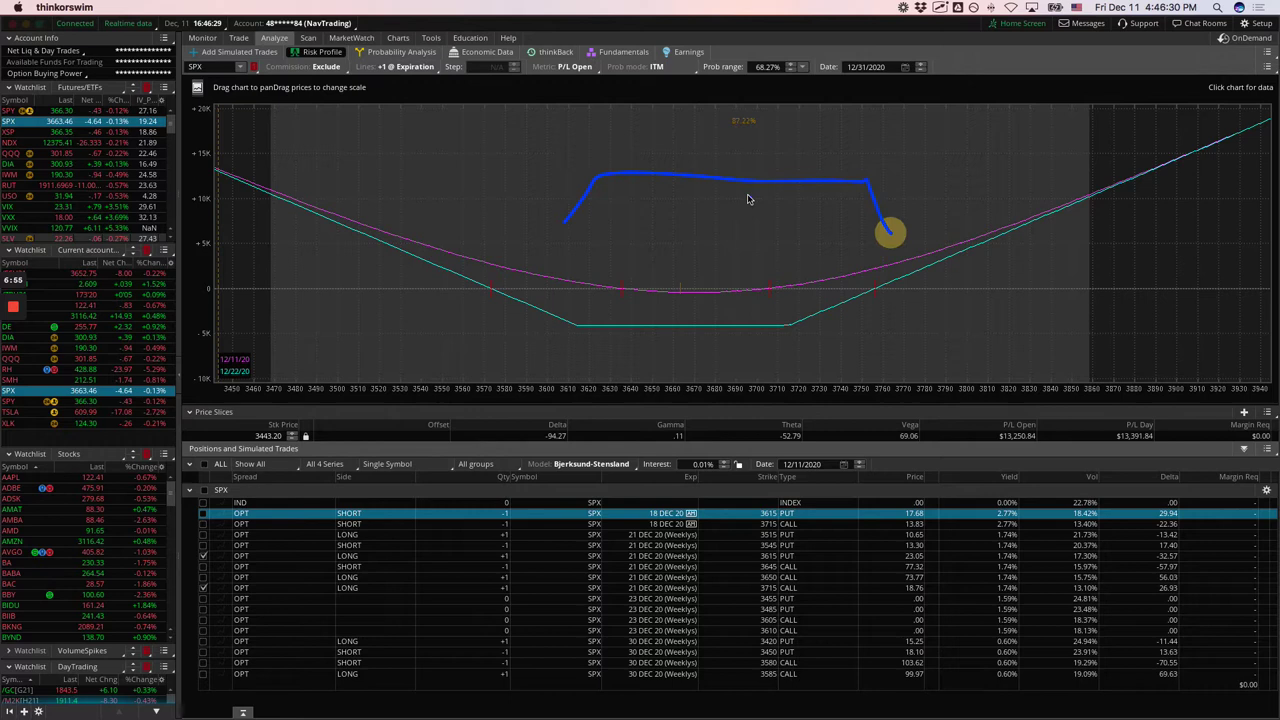
drag(745, 197, 736, 177)
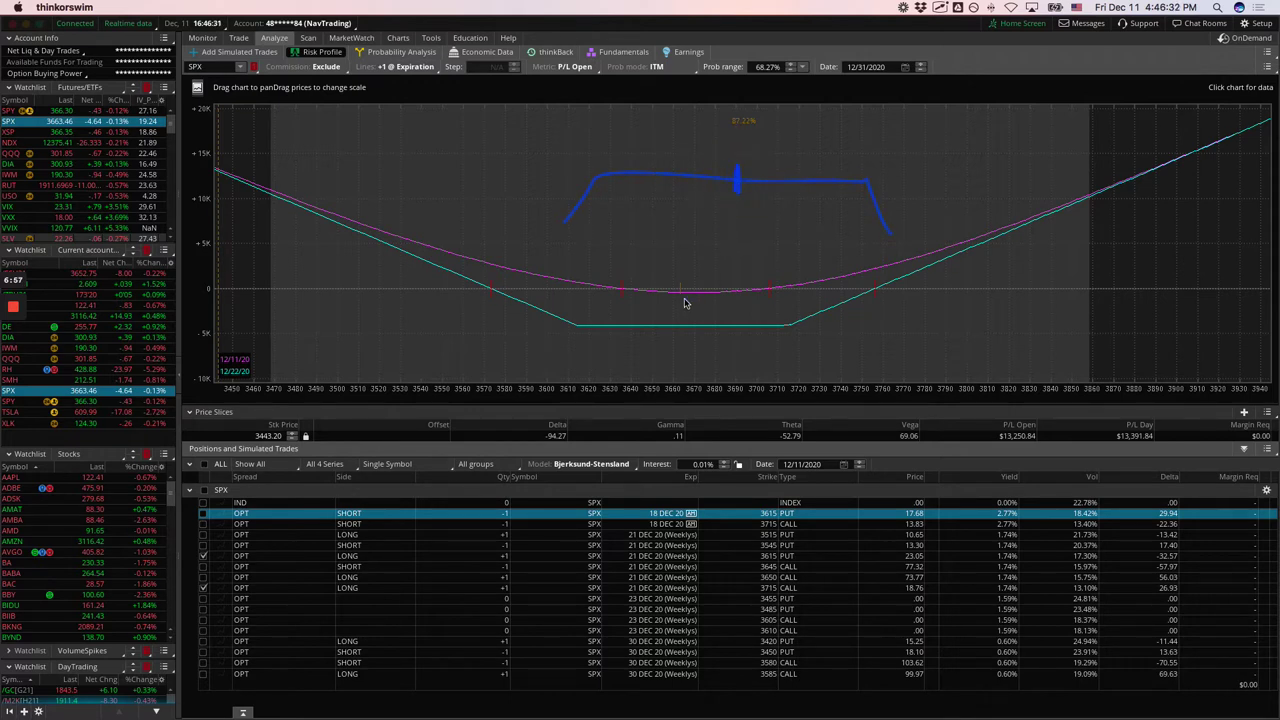
drag(679, 301, 557, 274)
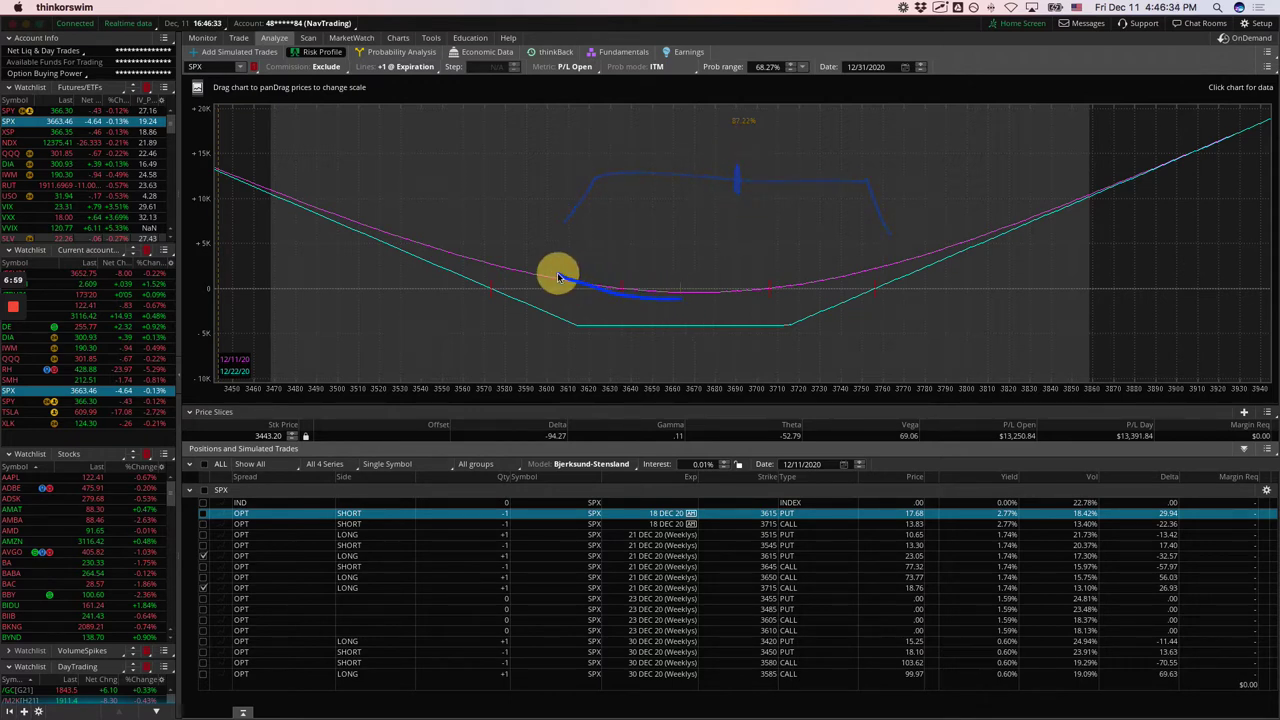
drag(682, 299, 846, 271)
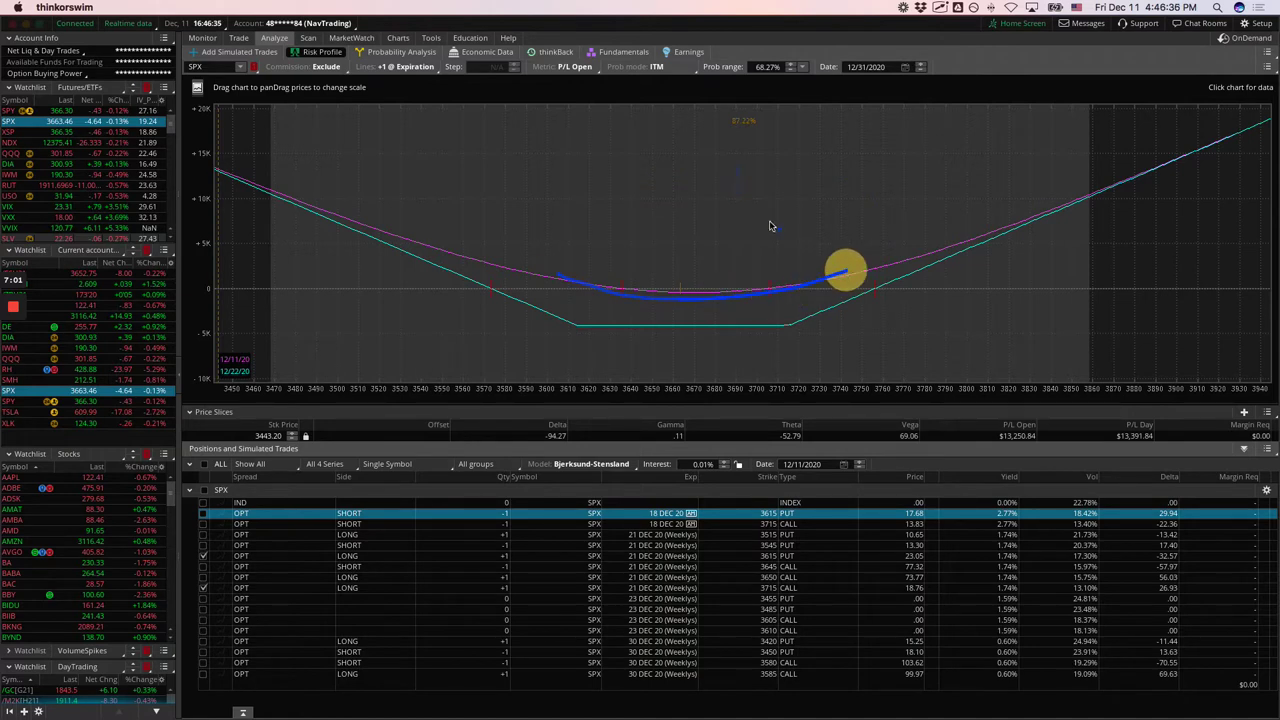
drag(676, 302, 833, 272)
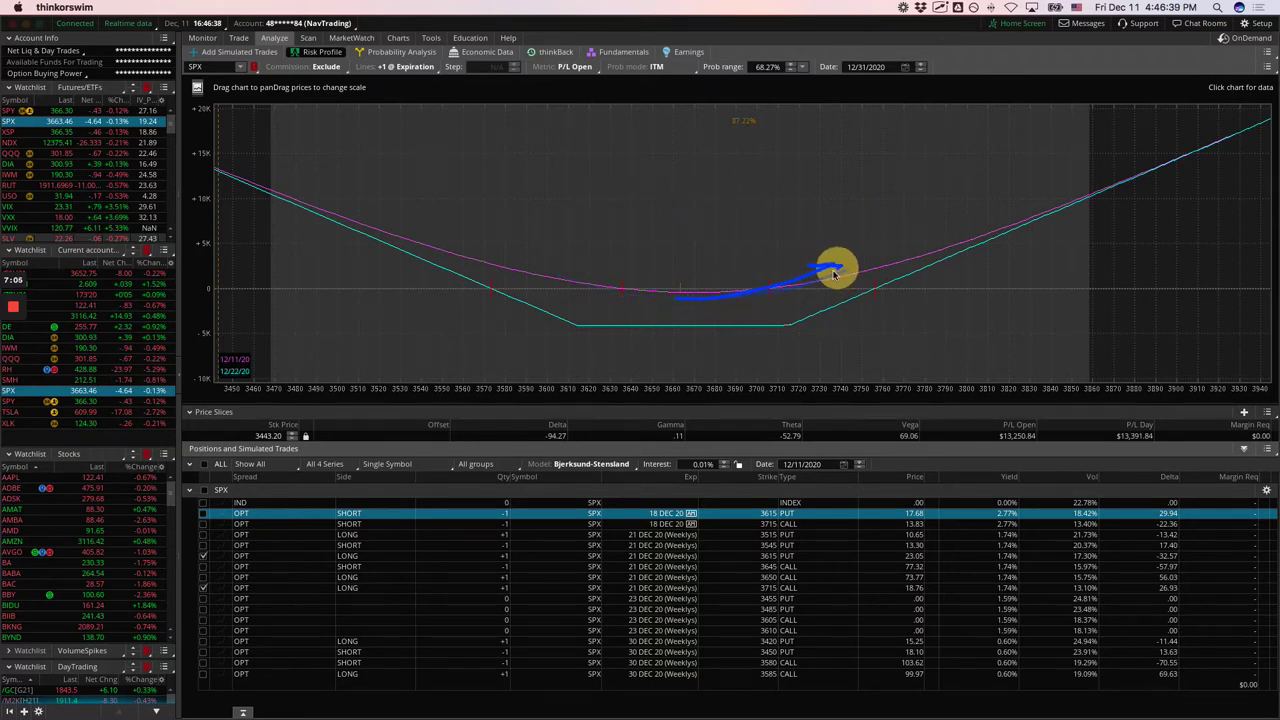
Step: Replace the 21 DEC strangle in the risk profile with the 30 DEC 3420 put, 3450 put, 3580 call and 3585 call
click(203, 555)
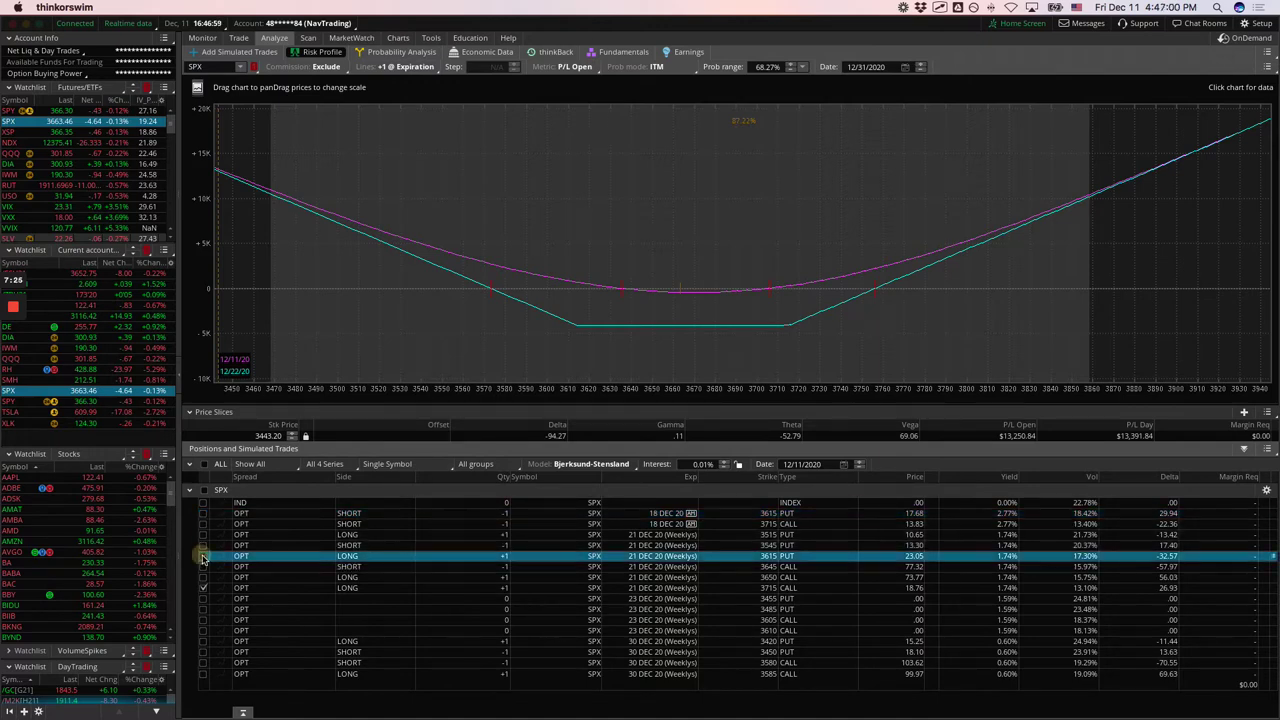
click(203, 587)
click(203, 641)
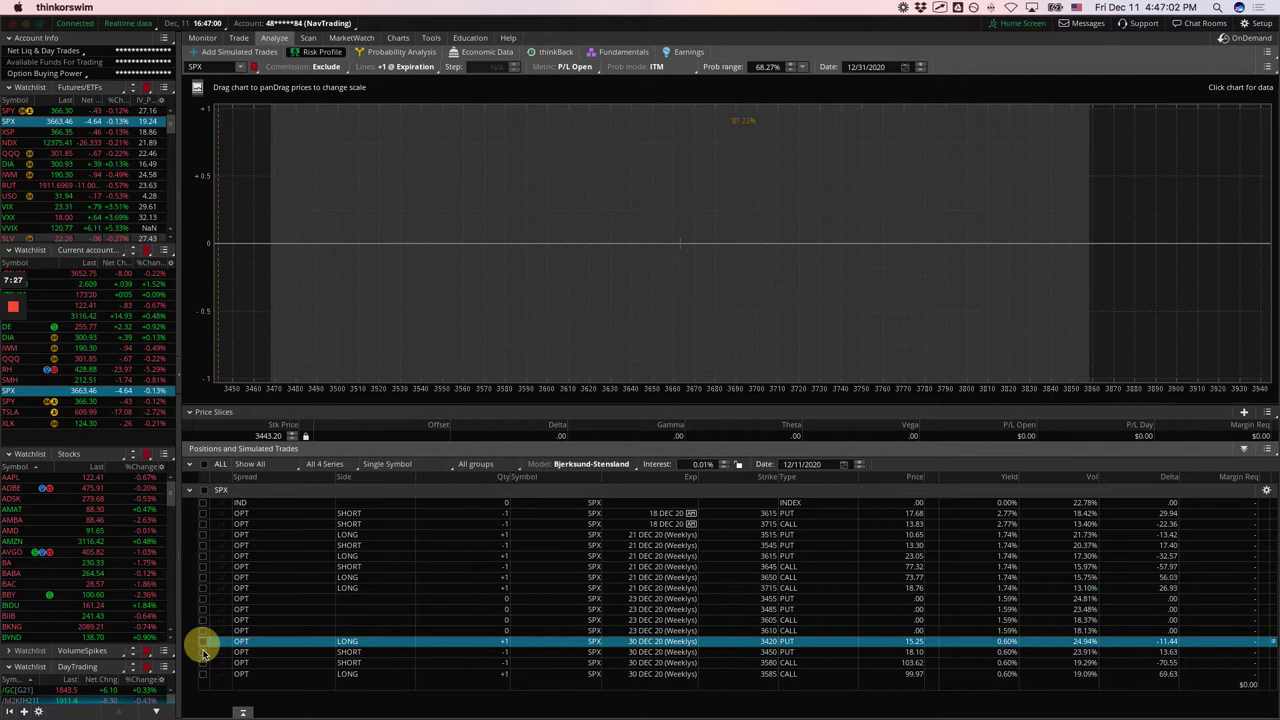
click(203, 651)
click(203, 662)
click(203, 674)
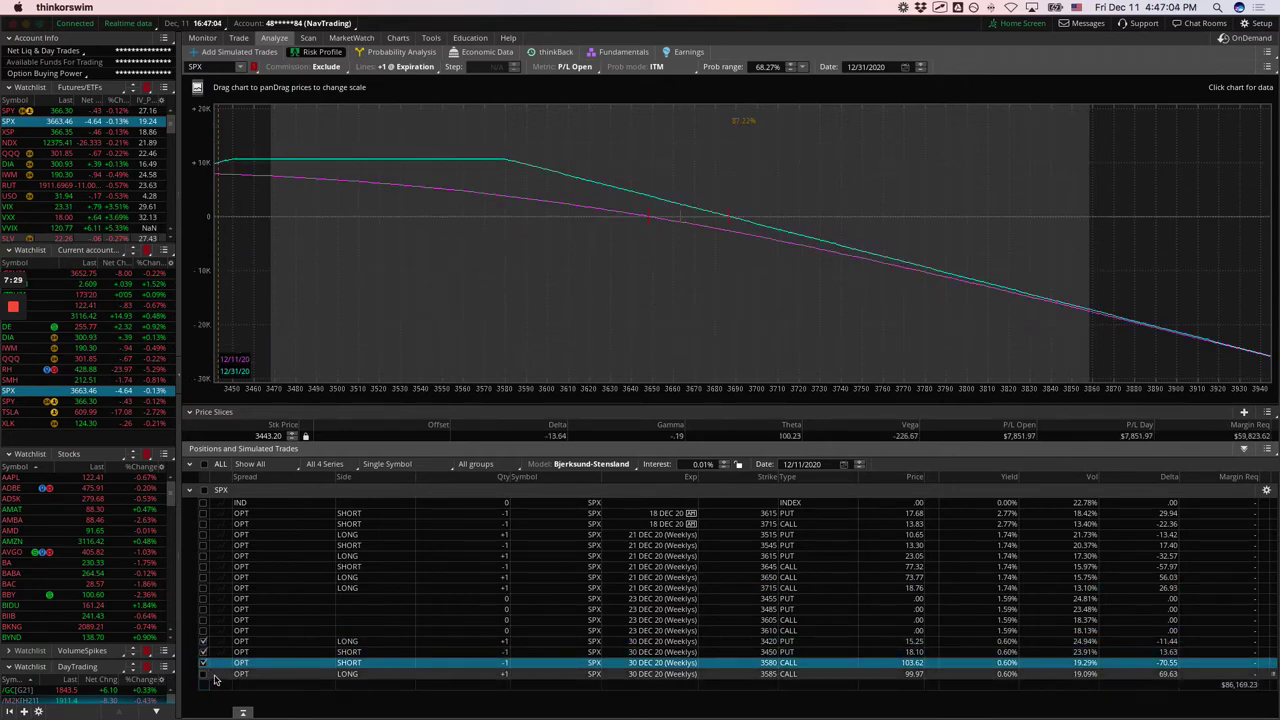
click(203, 674)
drag(725, 318, 895, 180)
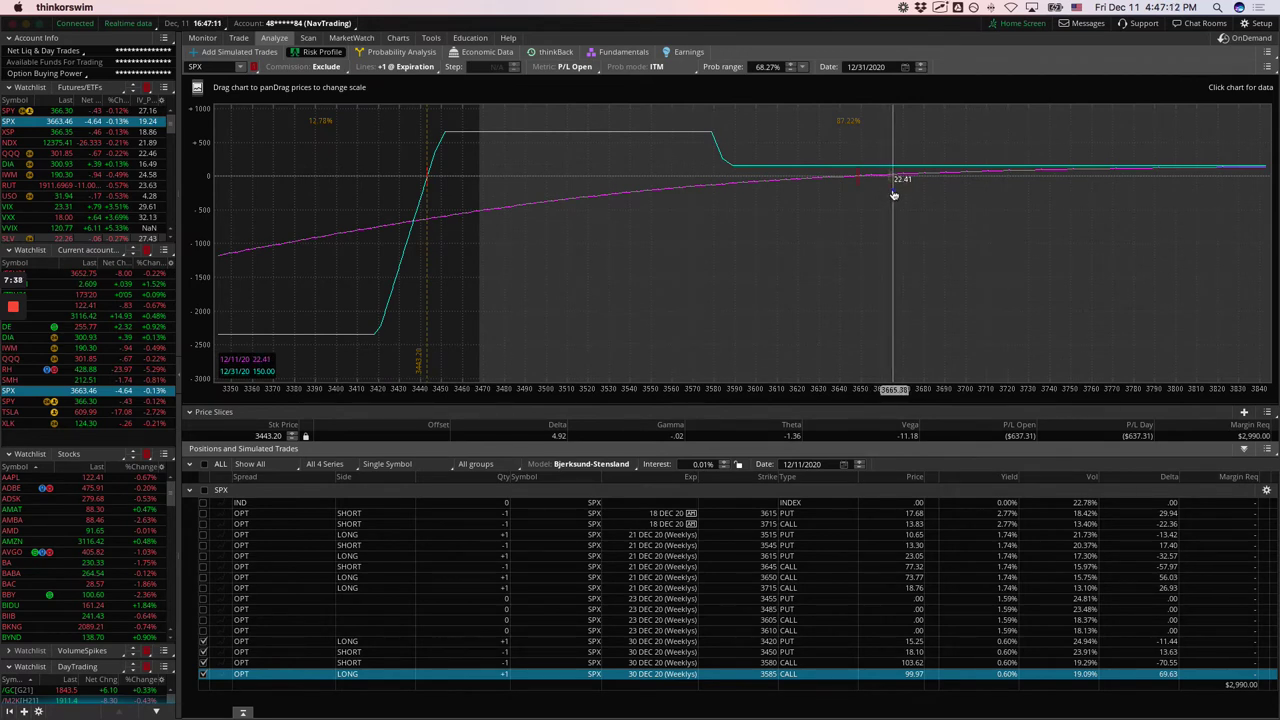
Step: Sketch possible SPX price moves from the current price on the risk profile: one toward the payoff's plateau and one toward higher prices
mouse_move(890, 191)
mouse_down()
mouse_move(835, 217)
mouse_move(657, 157)
mouse_move(668, 152)
mouse_up()
drag(893, 207, 983, 217)
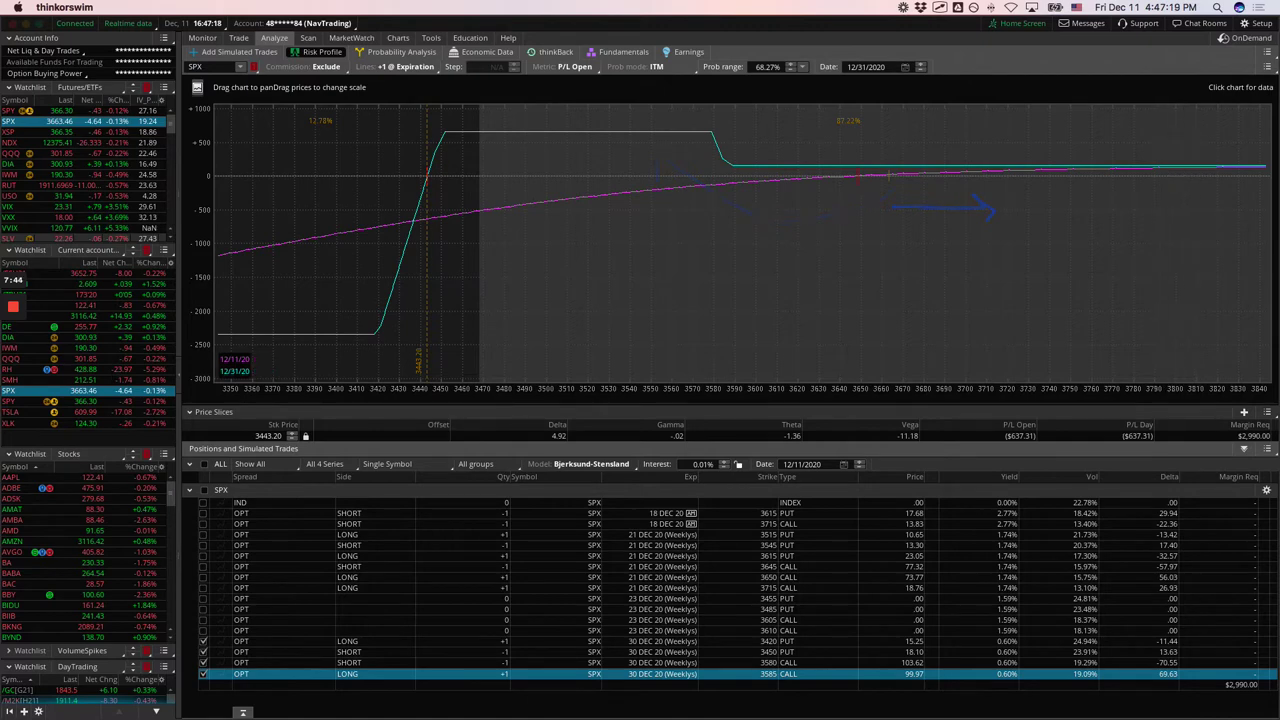
Step: Switch to the trade alerts page and highlight the DTE figures in the /ZB short strangle roll's trade comments
key(super+Tab)
scroll(523, 432, up, 5)
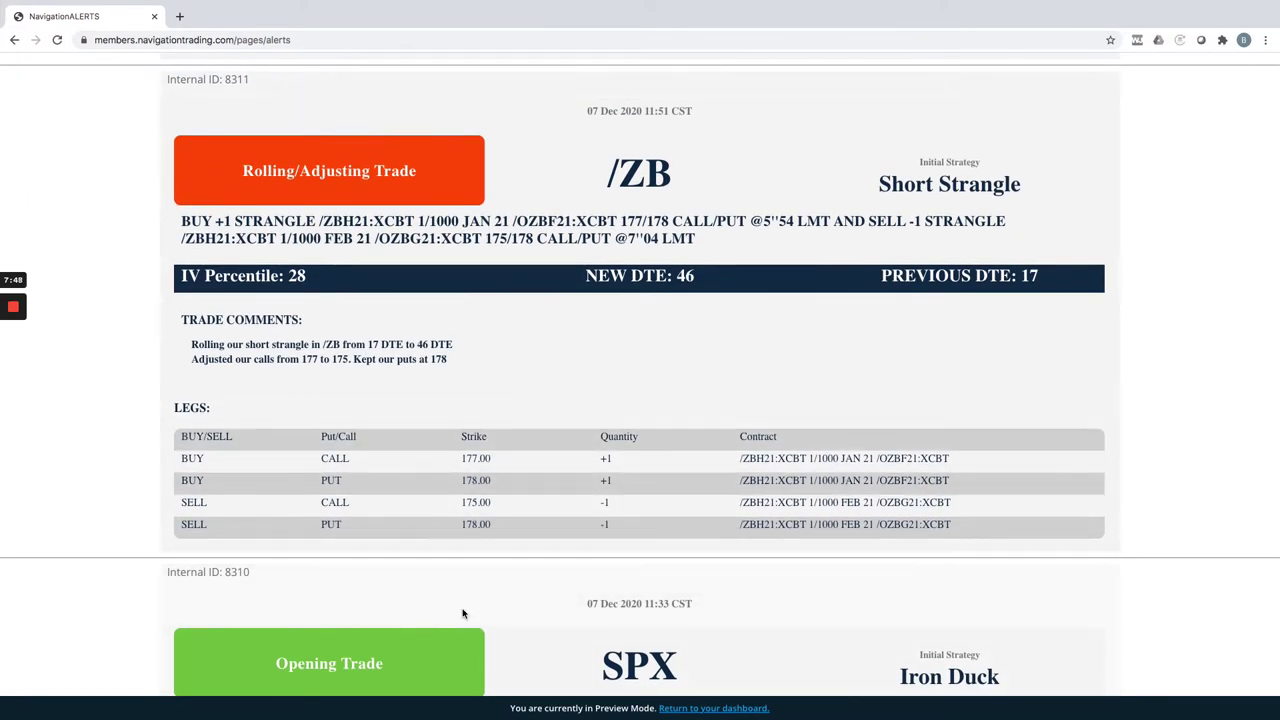
scroll(586, 450, up, 1)
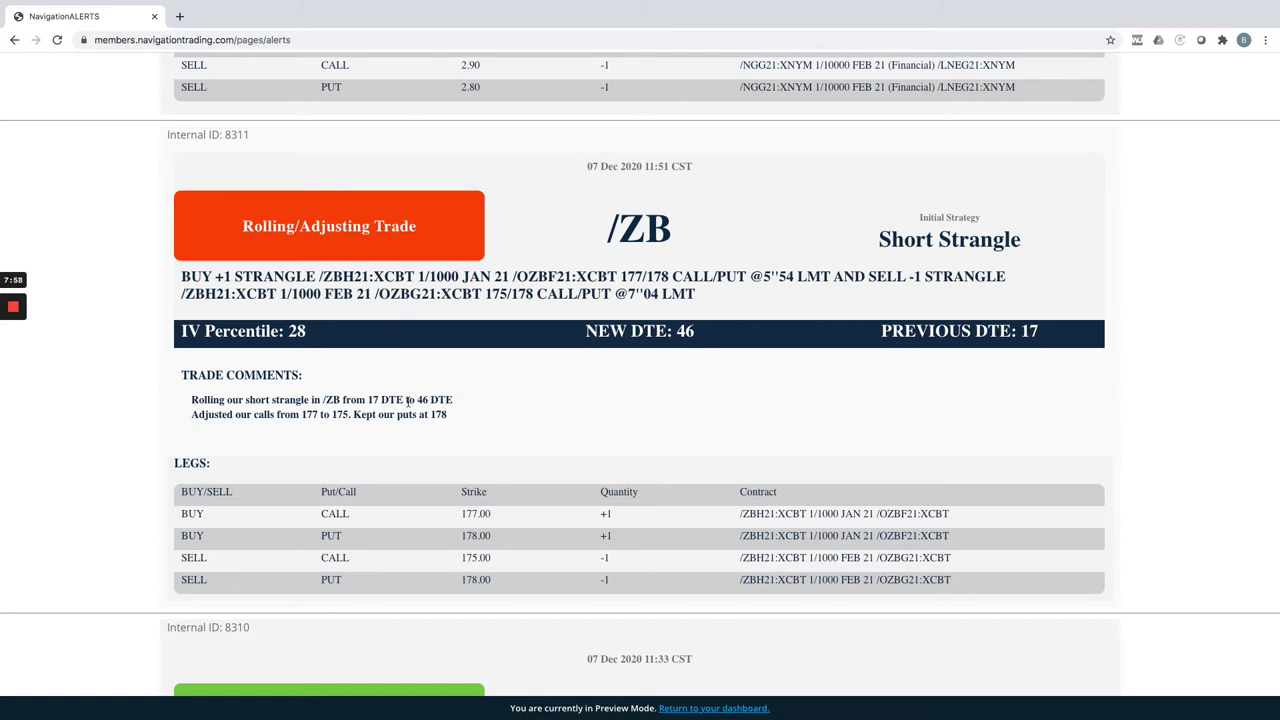
double_click(370, 399)
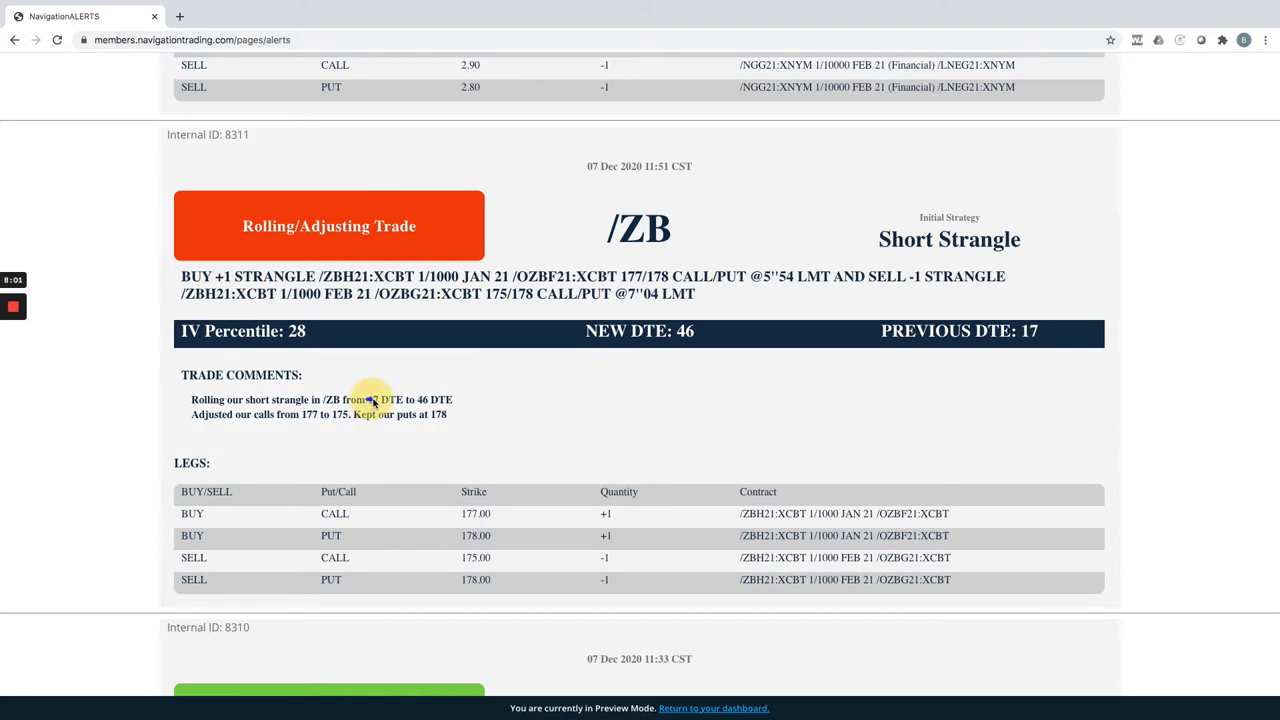
drag(367, 398, 453, 401)
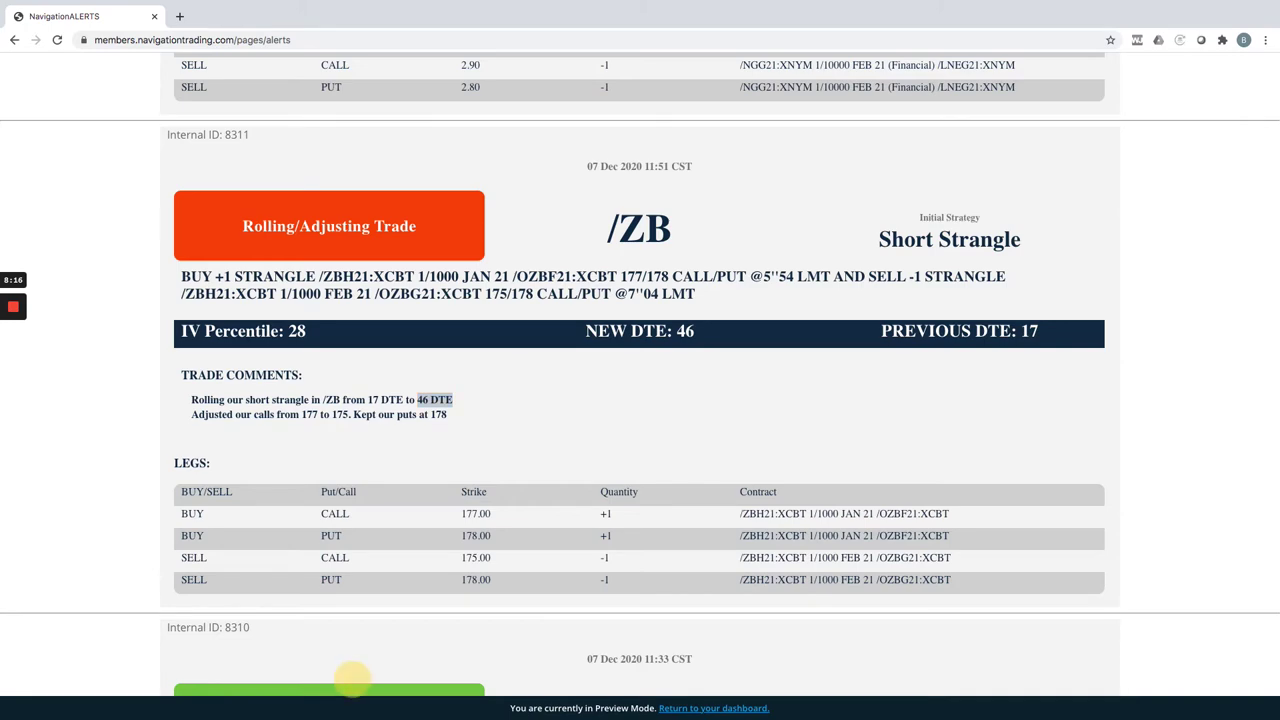
Step: Switch to thinkorswim, load the /ZBH21 risk profile, and sketch a price move from the current price toward the curve's peak
key(super+Tab)
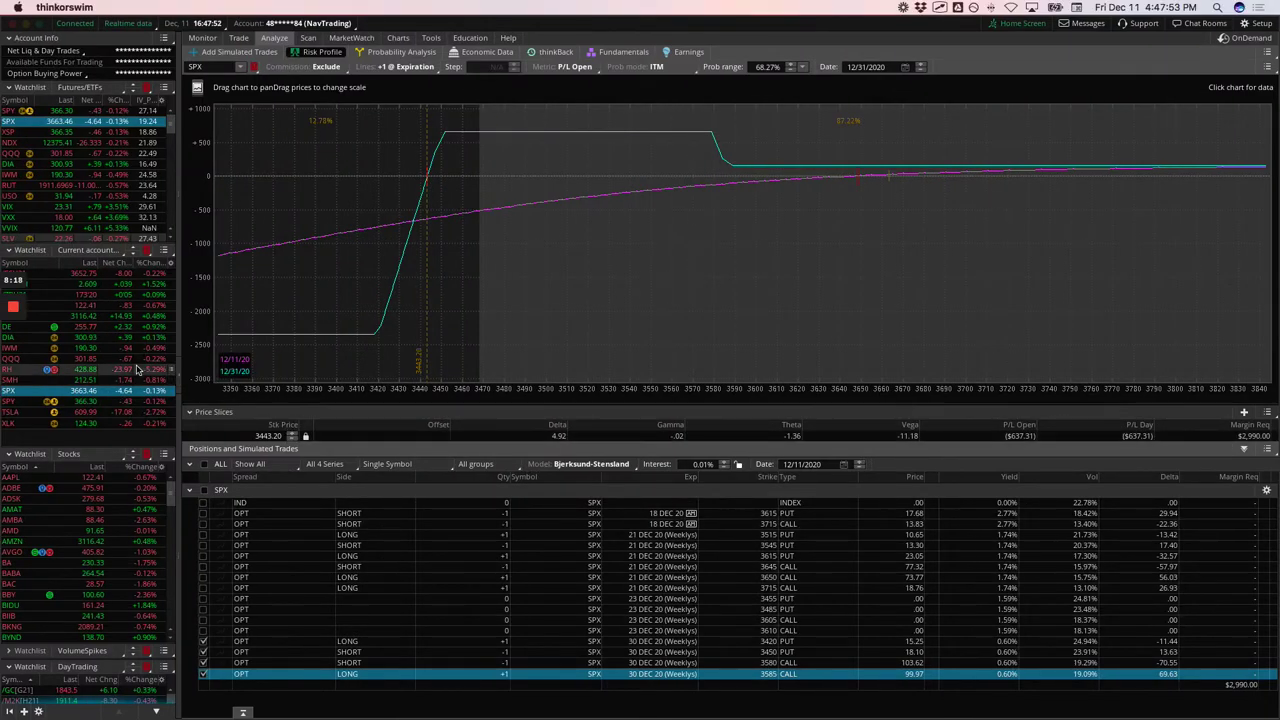
click(142, 290)
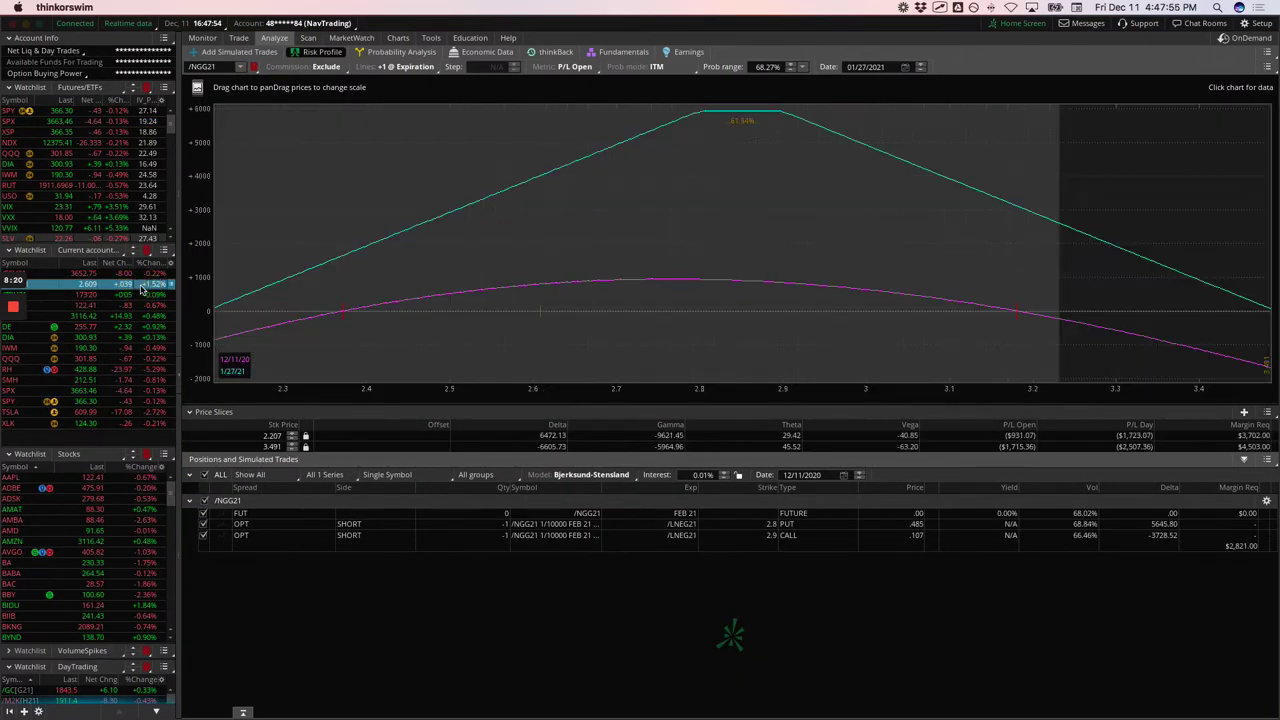
click(140, 295)
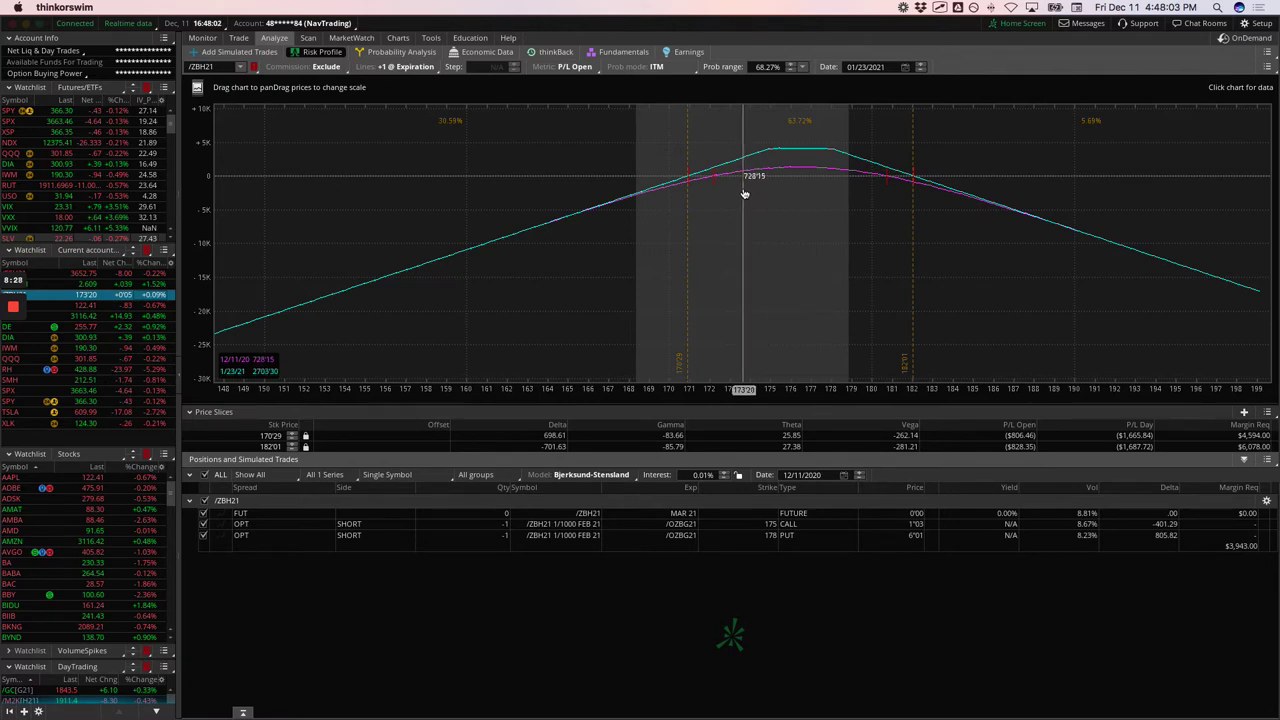
drag(744, 191, 789, 194)
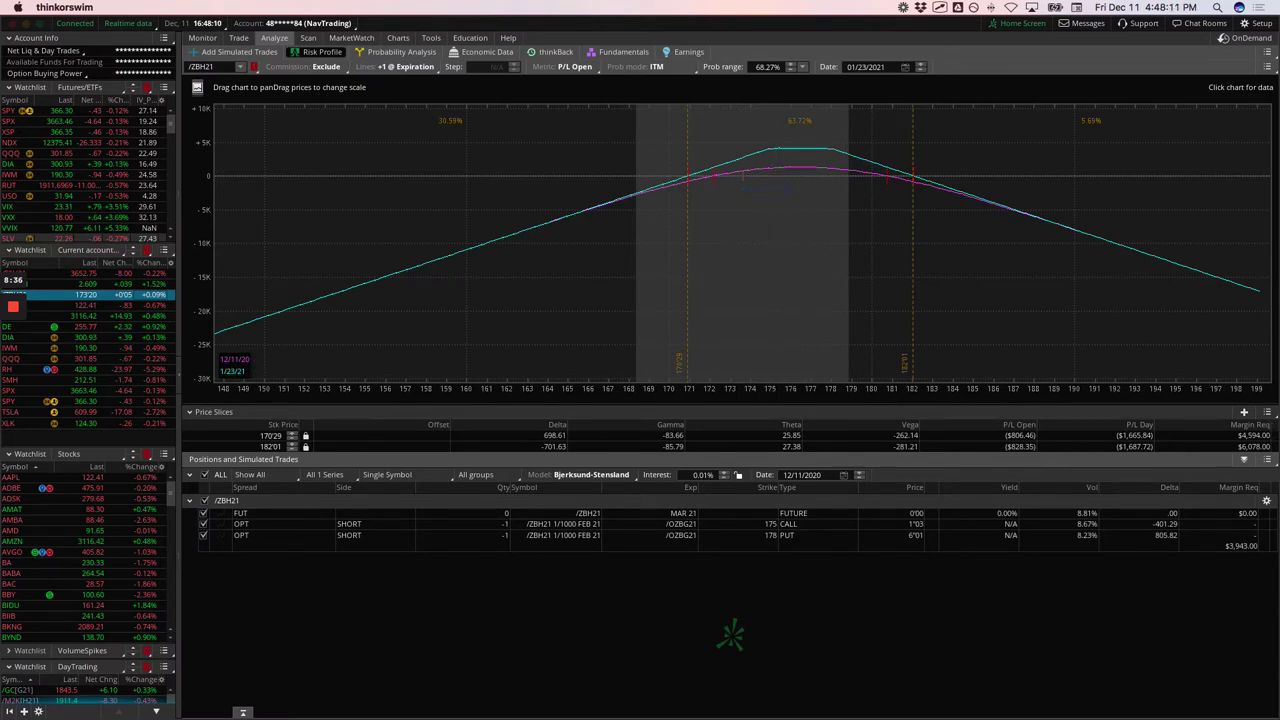
Step: Switch to the trade alerts page and highlight the DTE figures in the /NG short strangle roll's trade comments
key(super+Tab)
scroll(284, 200, up, 5)
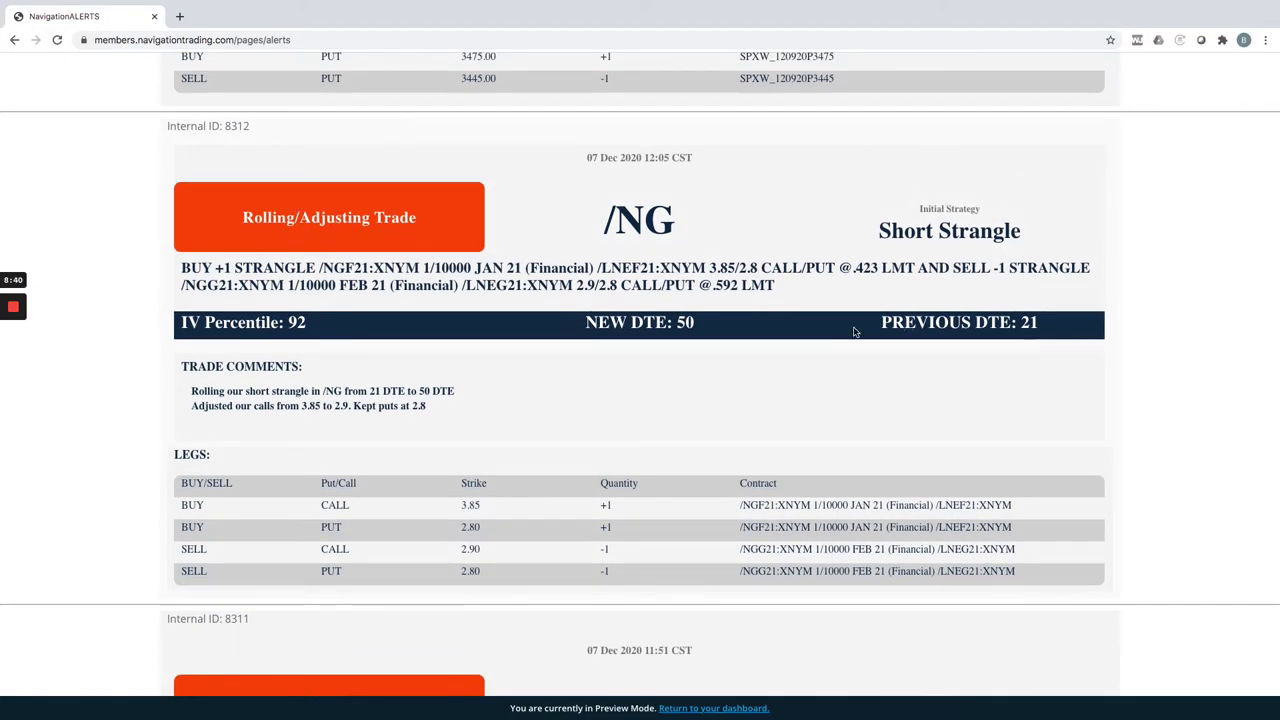
click(370, 390)
drag(370, 390, 463, 395)
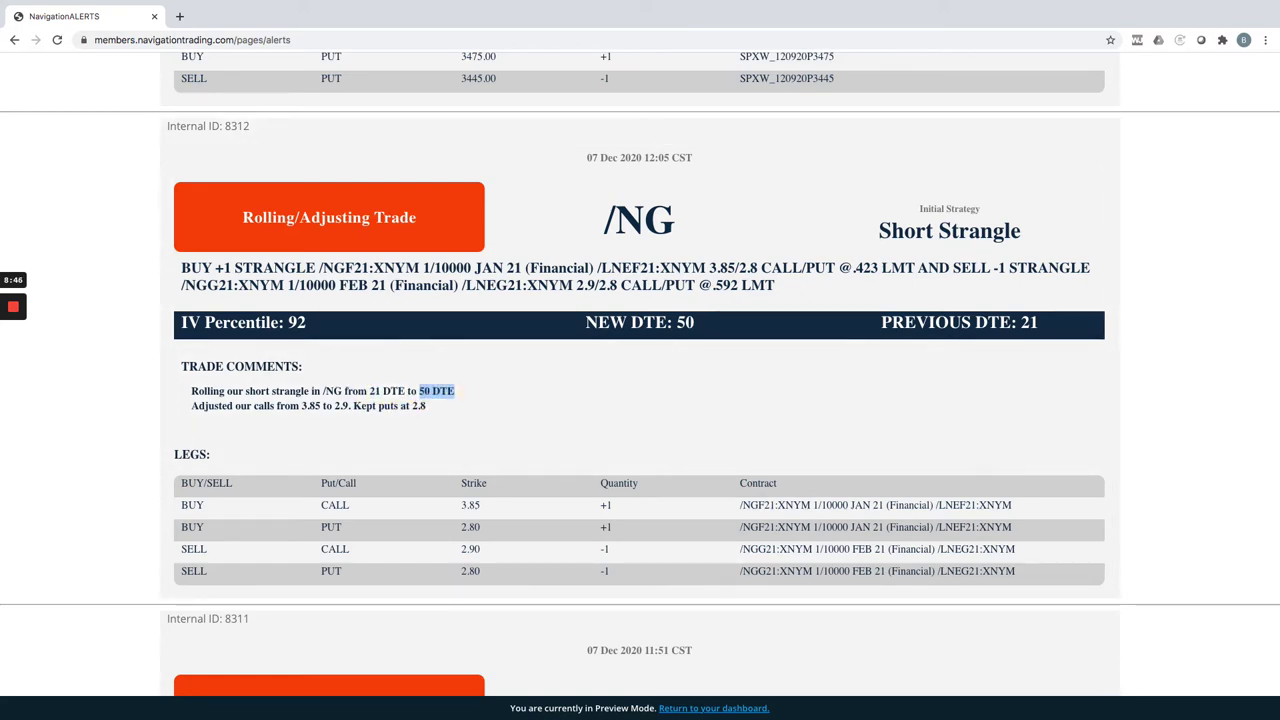
Step: Switch to thinkorswim, load the /NGG21 risk profile, and sketch an arrow from the current price toward the middle of the payoff plateau
key(super+Tab)
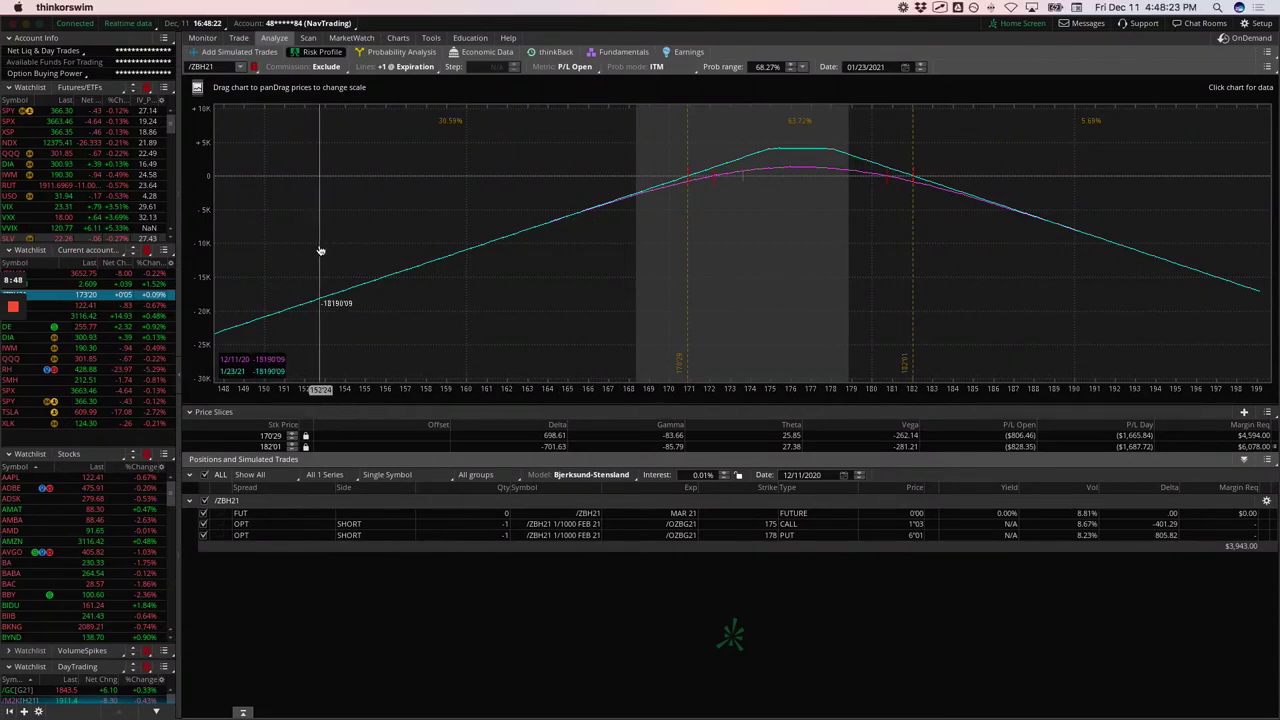
click(150, 295)
click(150, 284)
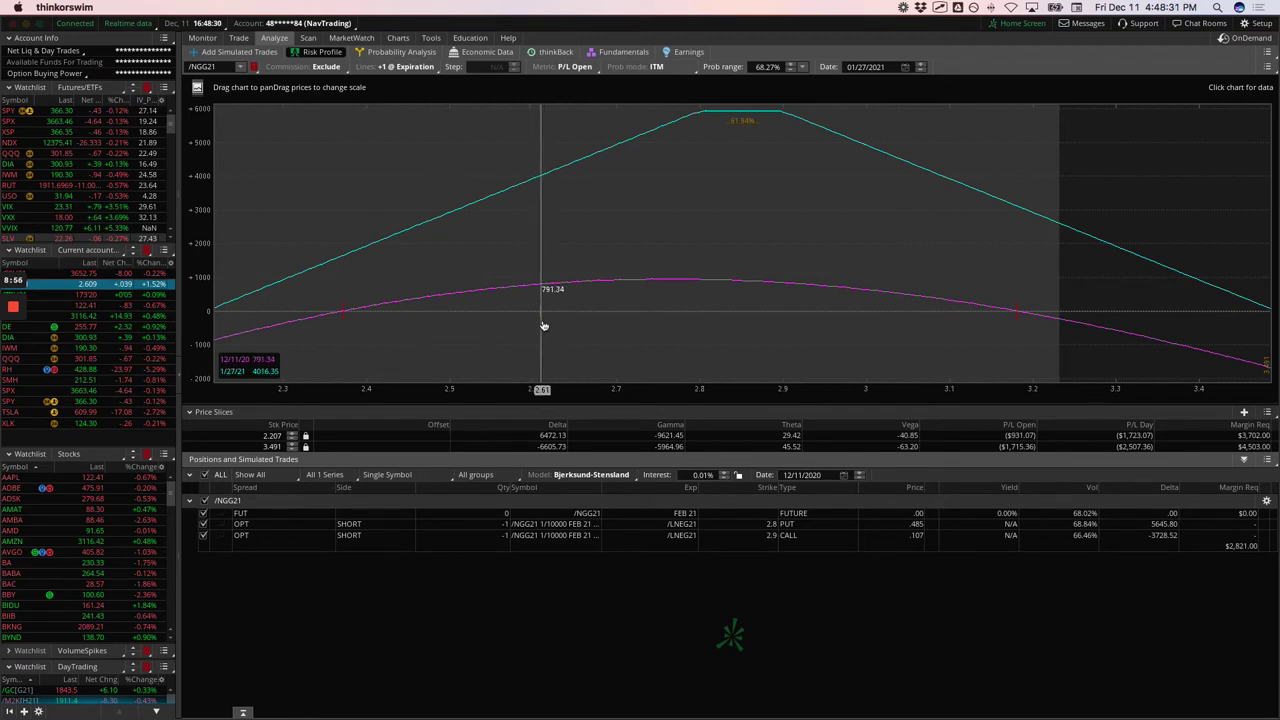
drag(546, 321, 722, 316)
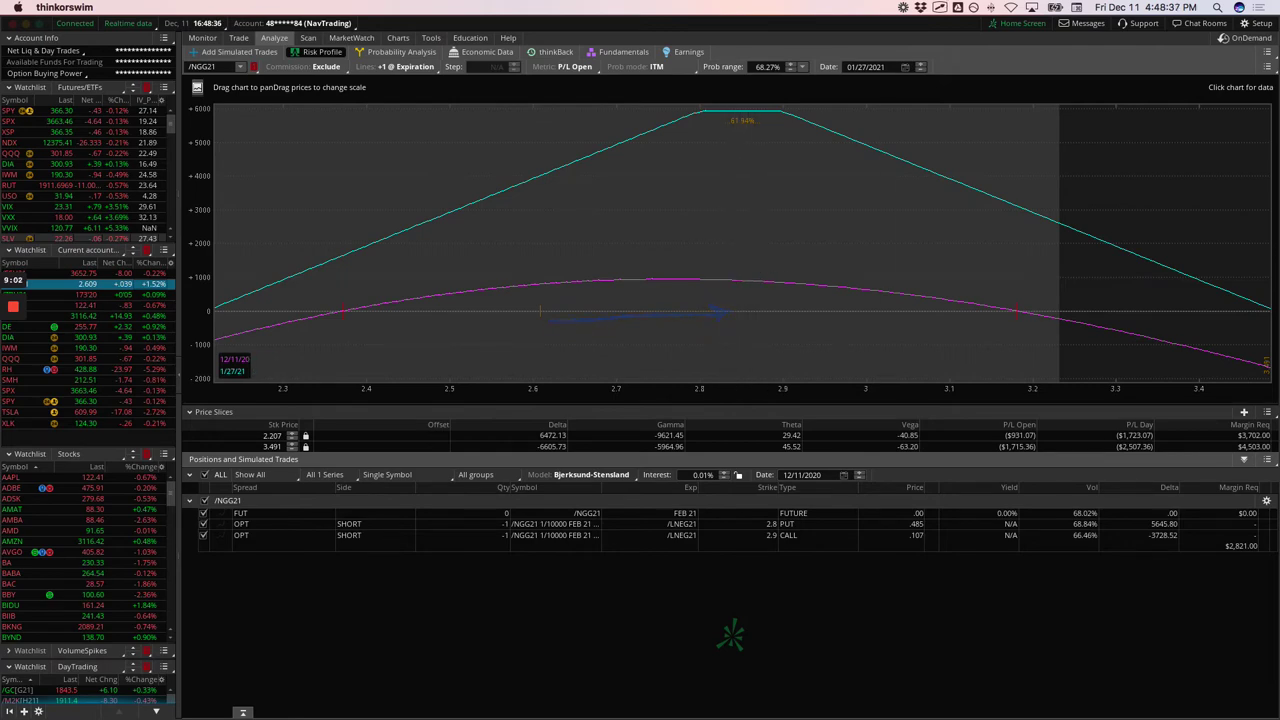
Step: Switch to the alerts page and highlight the beak profit comment in the 07 Dec SPX Iron Duck closing trade
key(super+Tab)
scroll(766, 486, up, 8)
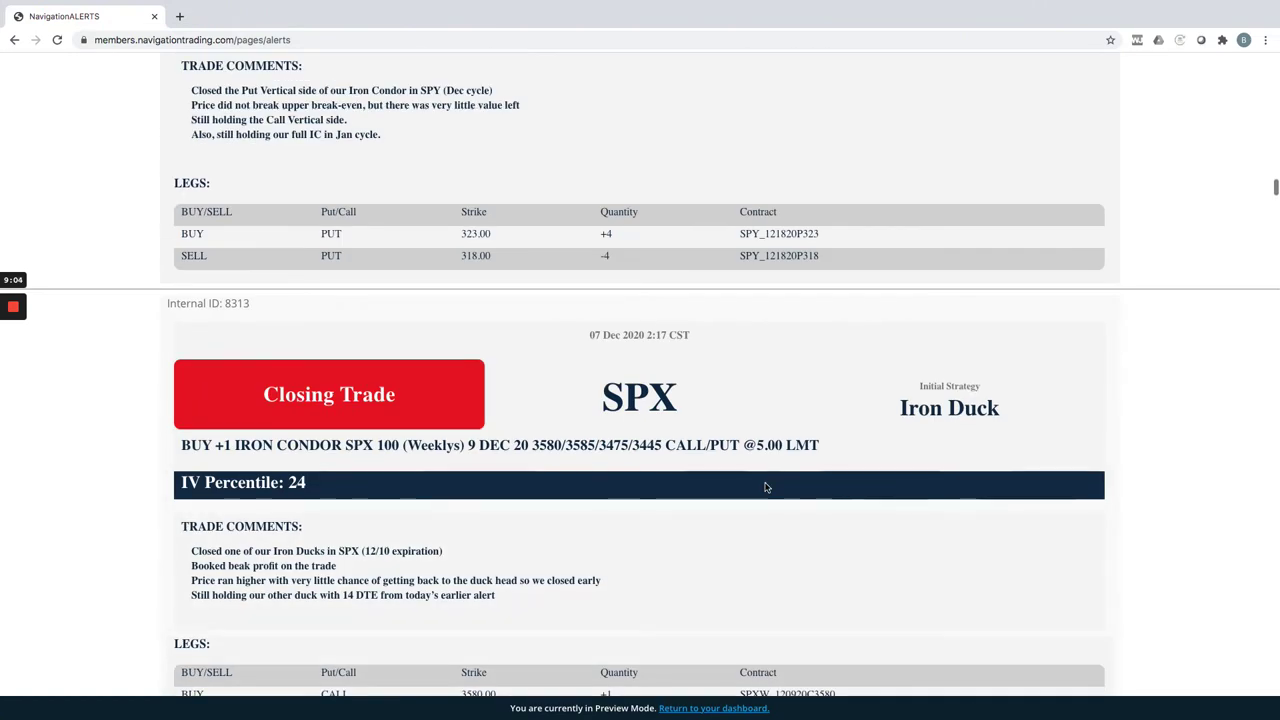
scroll(766, 486, down, 2)
scroll(766, 487, down, 1)
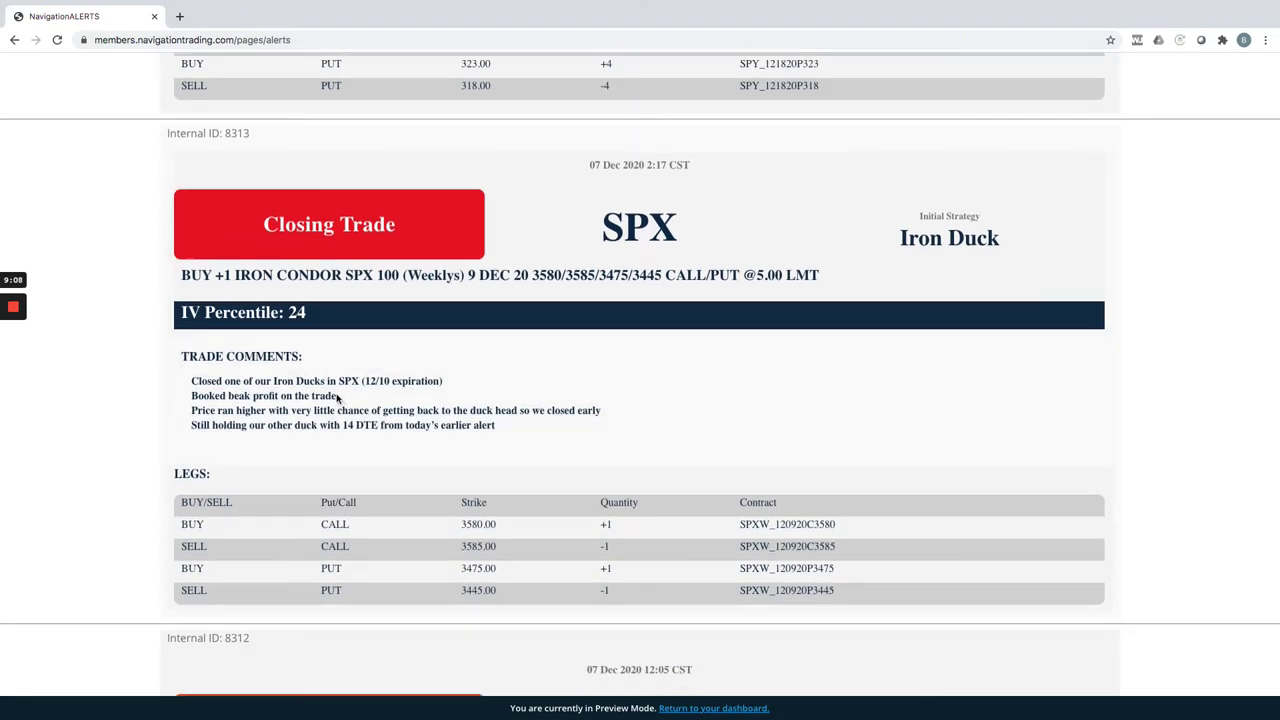
drag(339, 398, 181, 398)
Step: In the 08 Dec SPY Iron Condor alert, highlight the Dec cycle, the put vertical, the little value left and the .03 price
scroll(622, 453, up, 10)
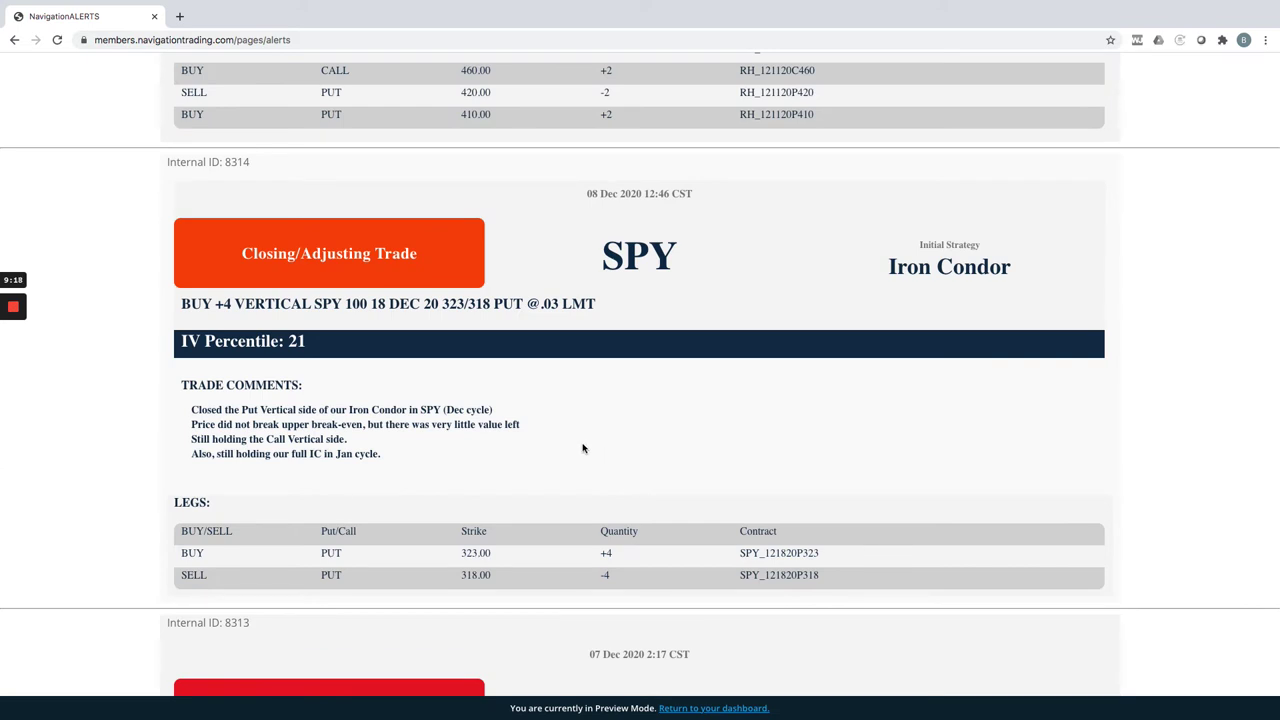
drag(445, 410, 495, 412)
drag(241, 410, 298, 410)
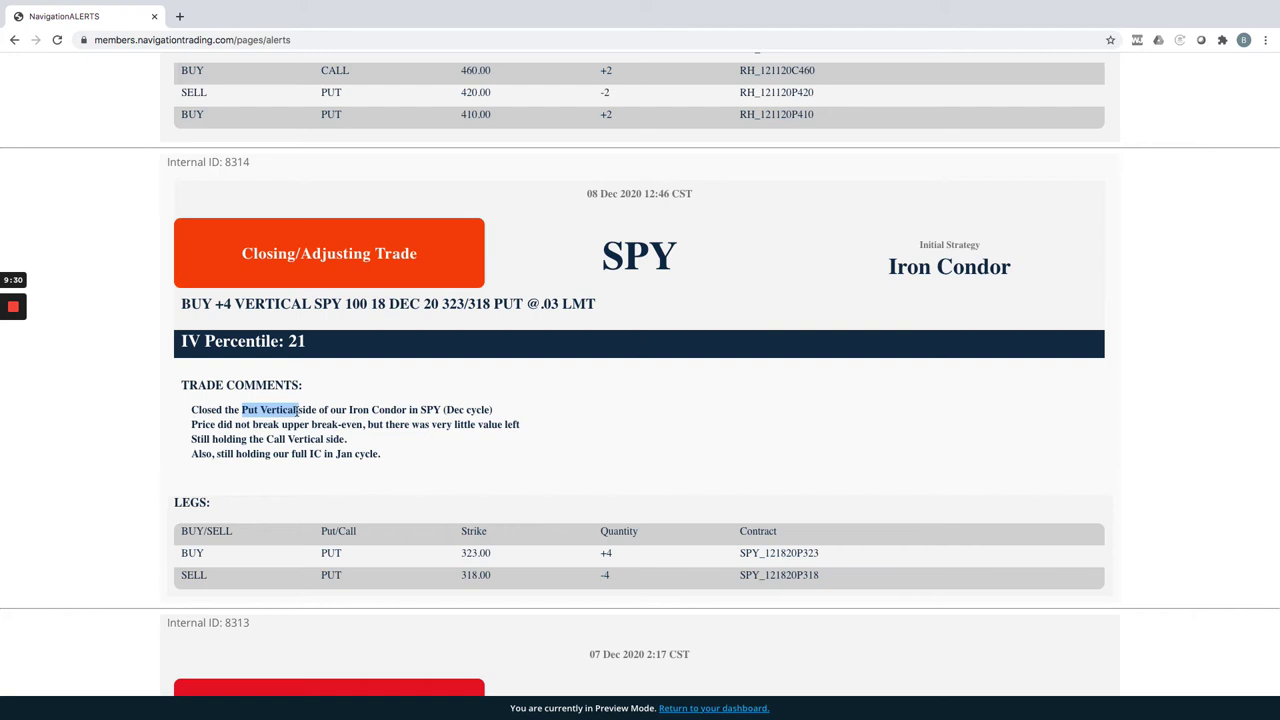
click(345, 425)
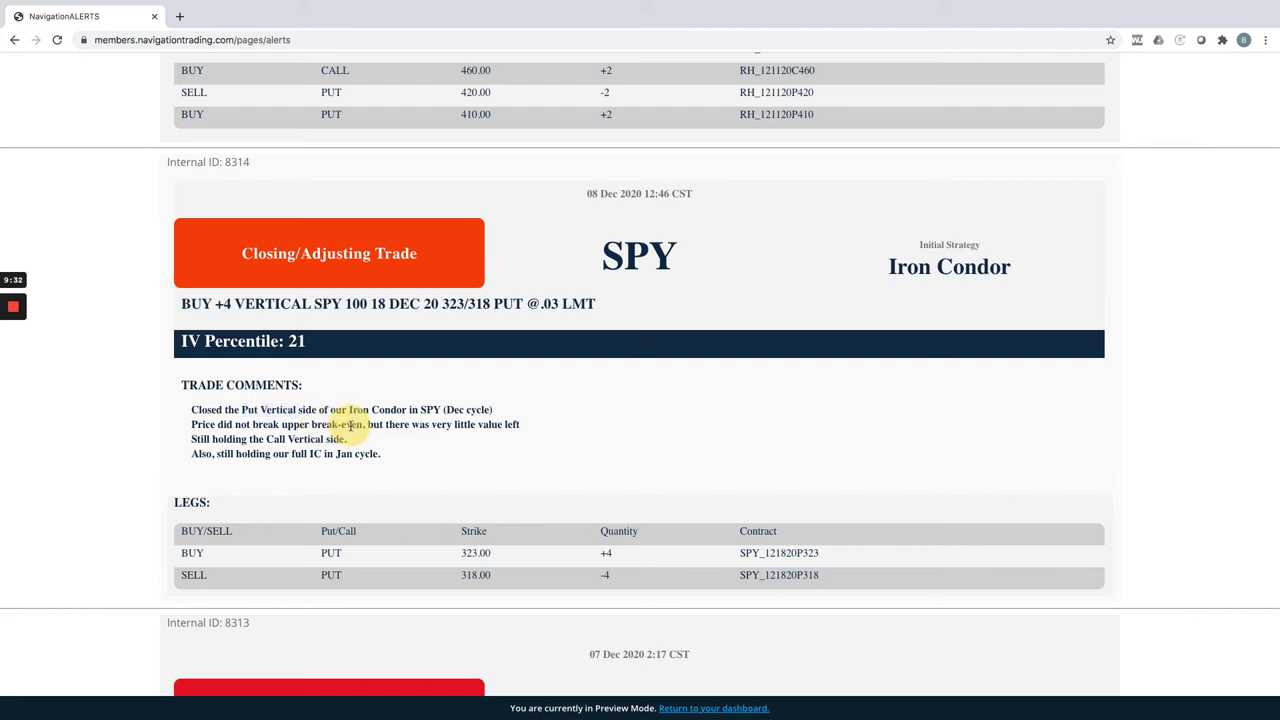
drag(448, 425, 521, 425)
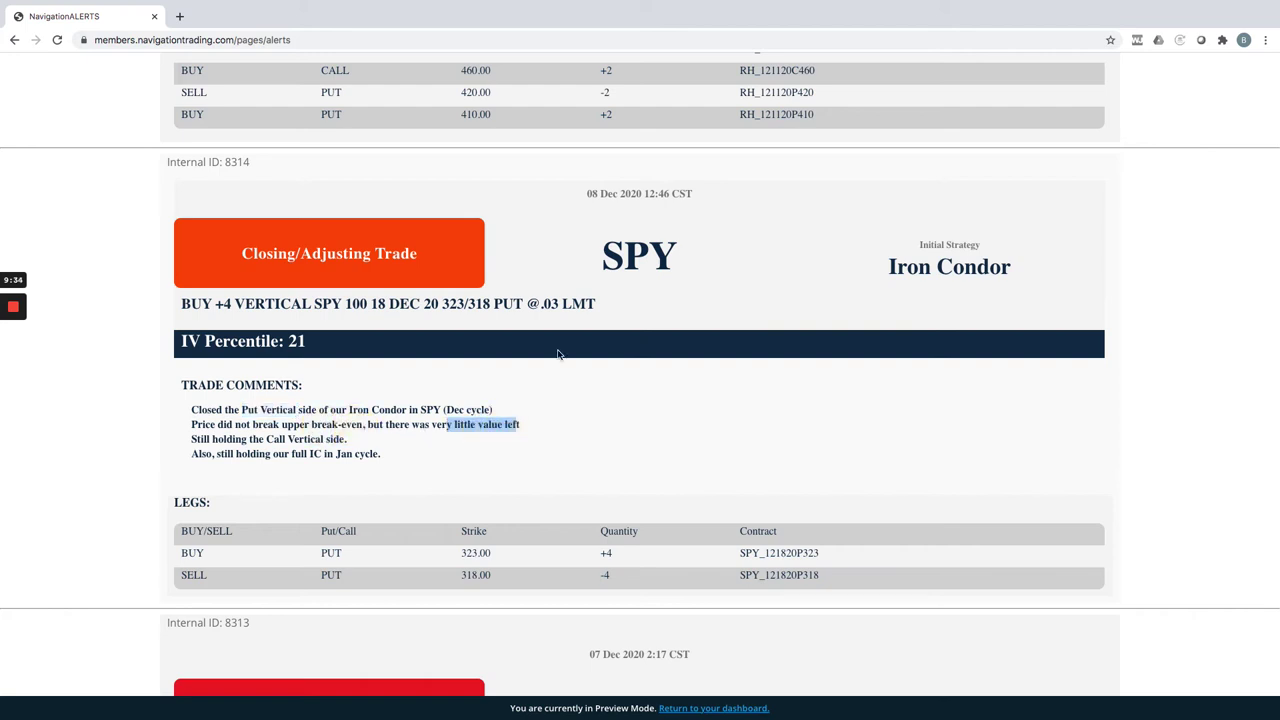
drag(556, 303, 541, 303)
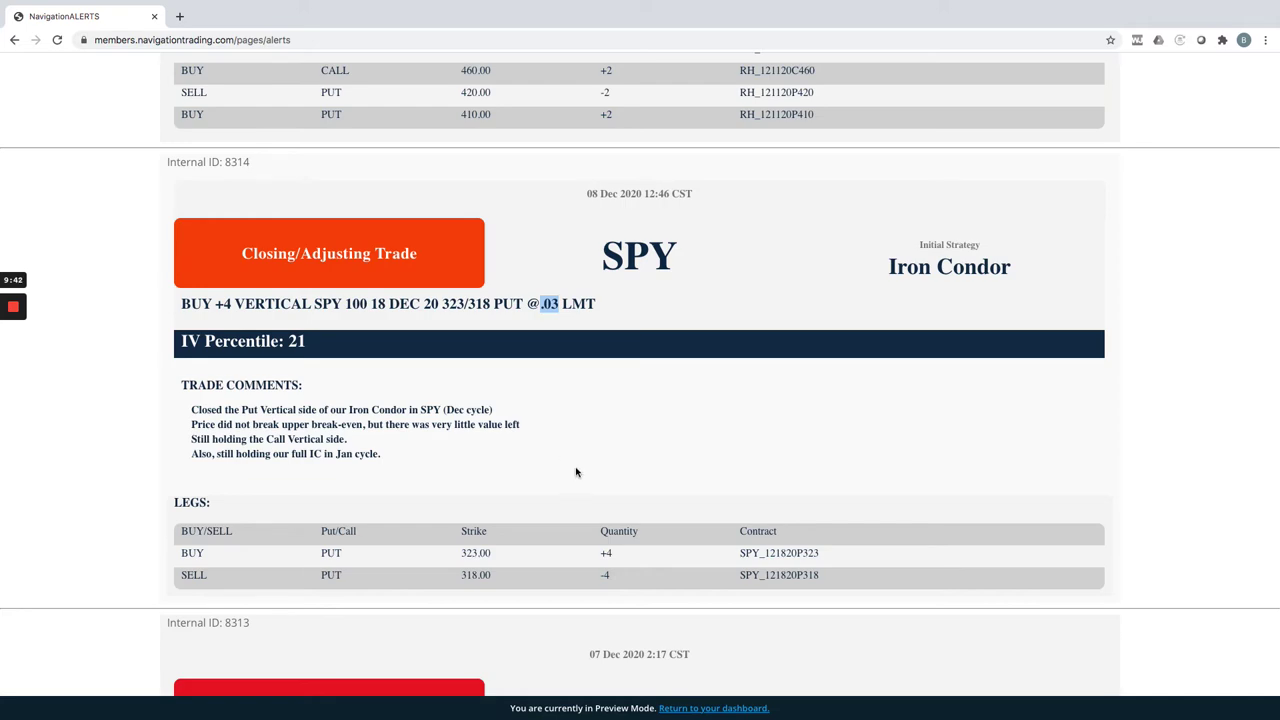
Step: In the 09 Dec SPY Iron Condor closing alert, highlight the call vertical and the 50% of max profit comment
scroll(576, 472, up, 5)
scroll(577, 471, up, 10)
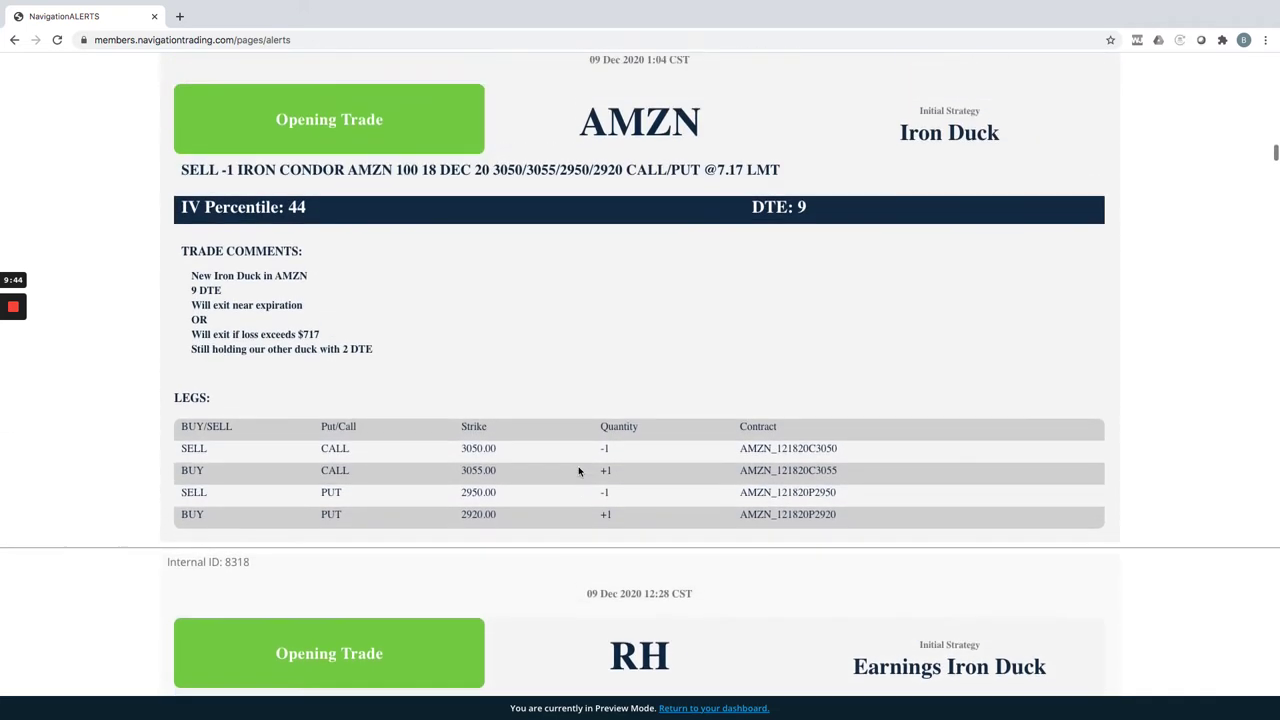
scroll(579, 471, up, 1)
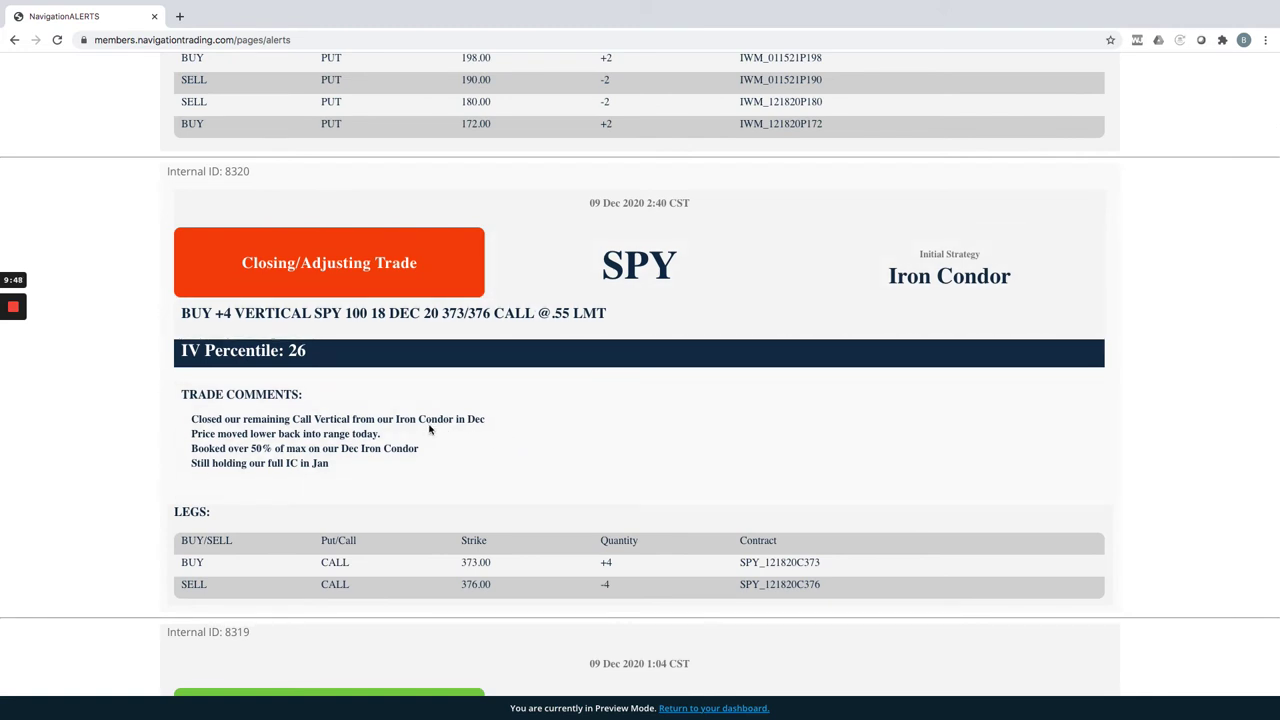
drag(293, 419, 367, 420)
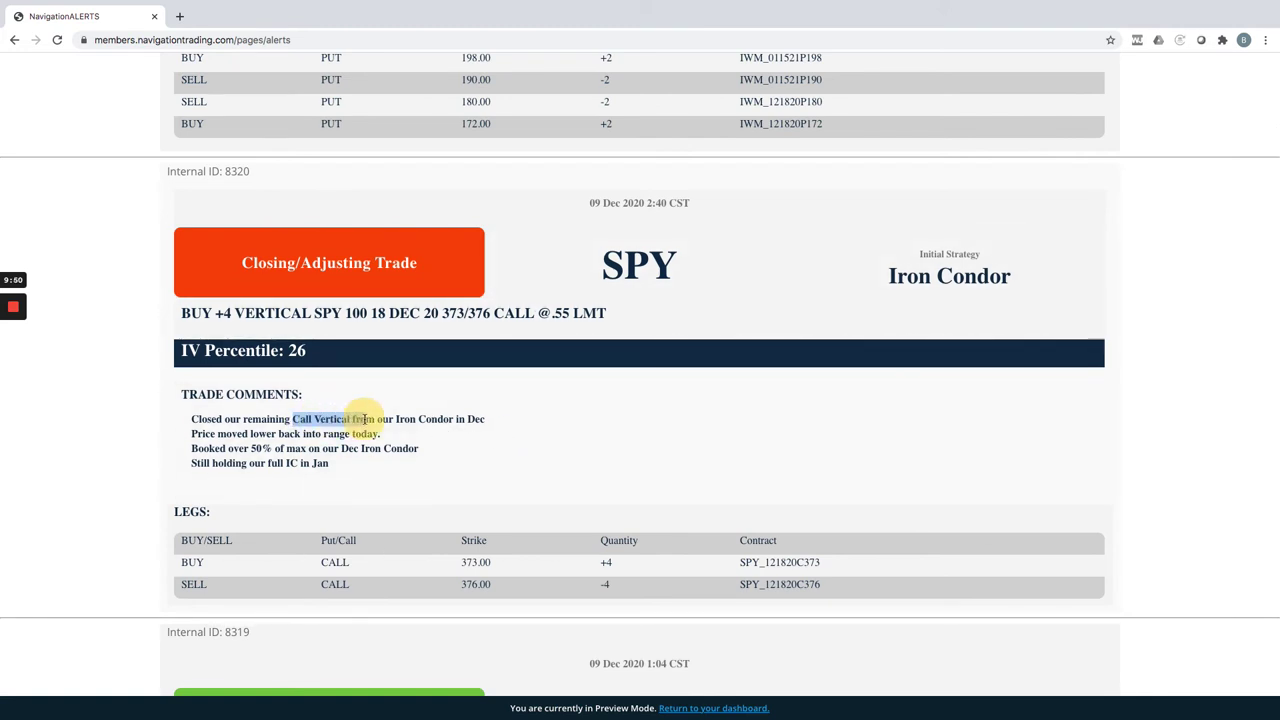
drag(252, 448, 421, 450)
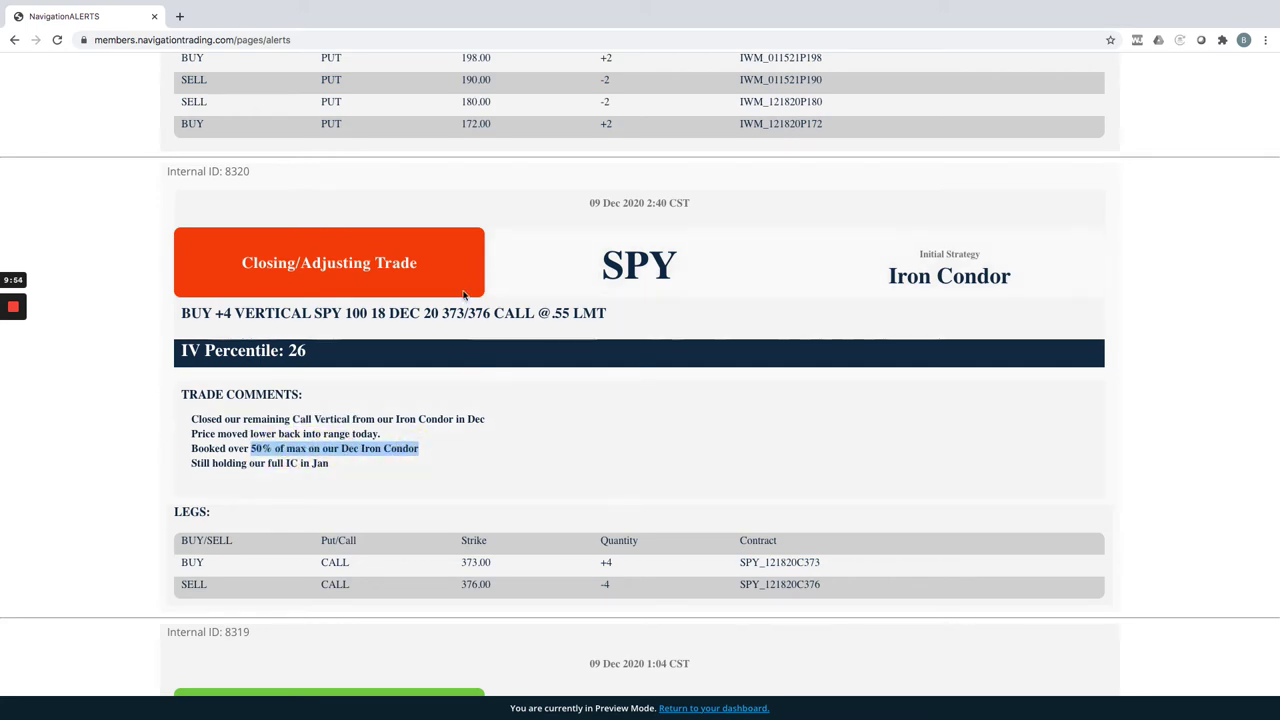
Step: Go back through the alerts to review the 09 Dec RH Earnings Iron Duck opening trade
scroll(581, 495, down, 1)
scroll(581, 495, down, 10)
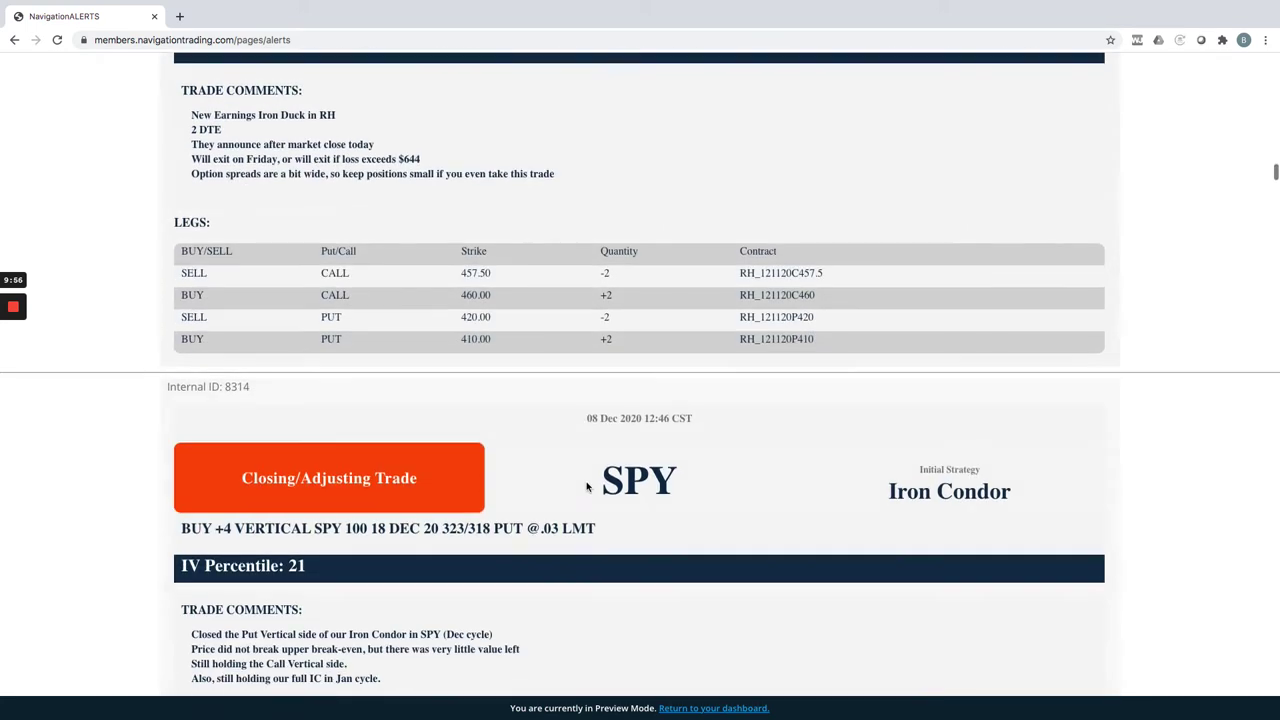
scroll(587, 486, up, 3)
scroll(587, 486, up, 5)
scroll(589, 486, down, 2)
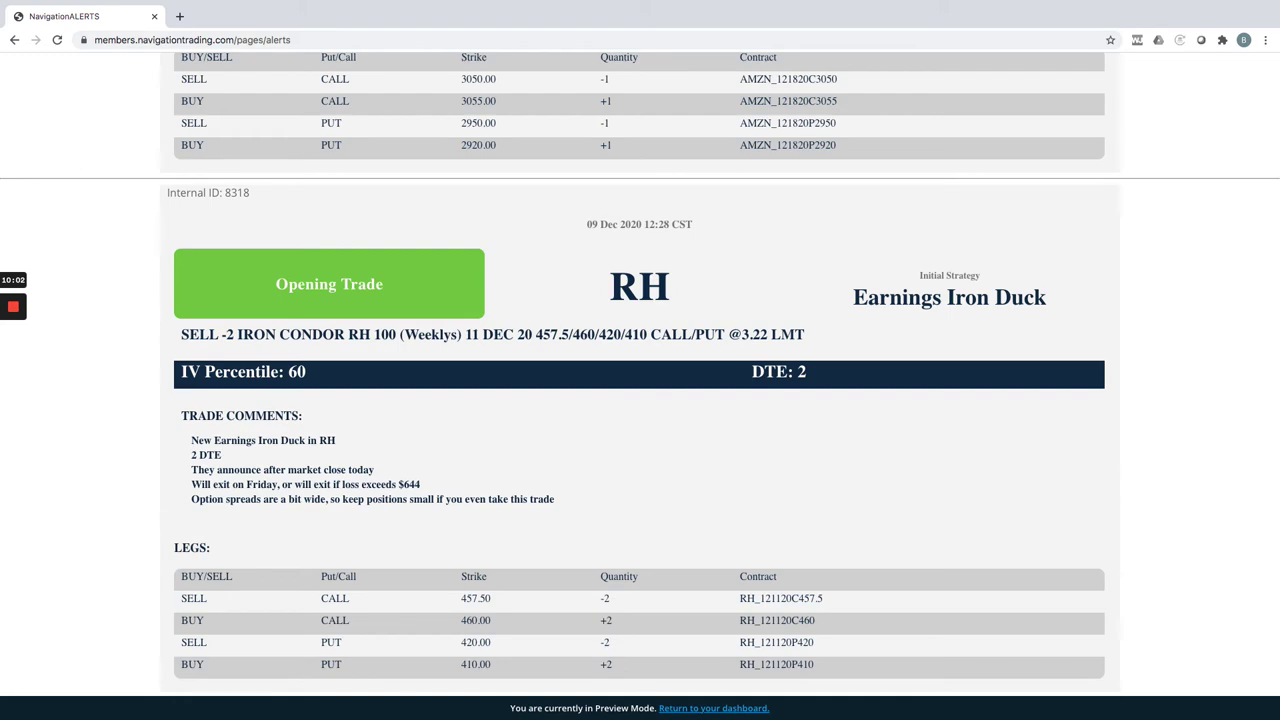
Step: Switch to thinkorswim, chart RH, and sketch its price drop from the 12/9 candle to the latest candle
key(ctrl+Left)
click(395, 38)
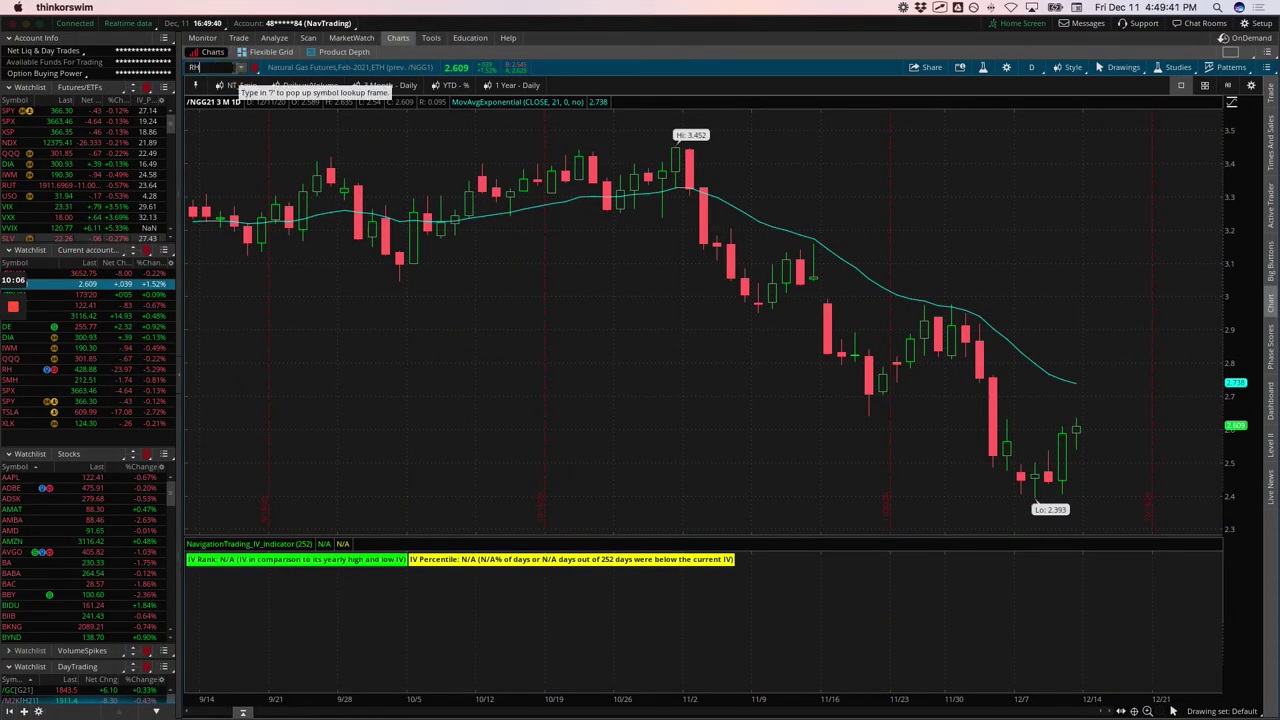
key(Return)
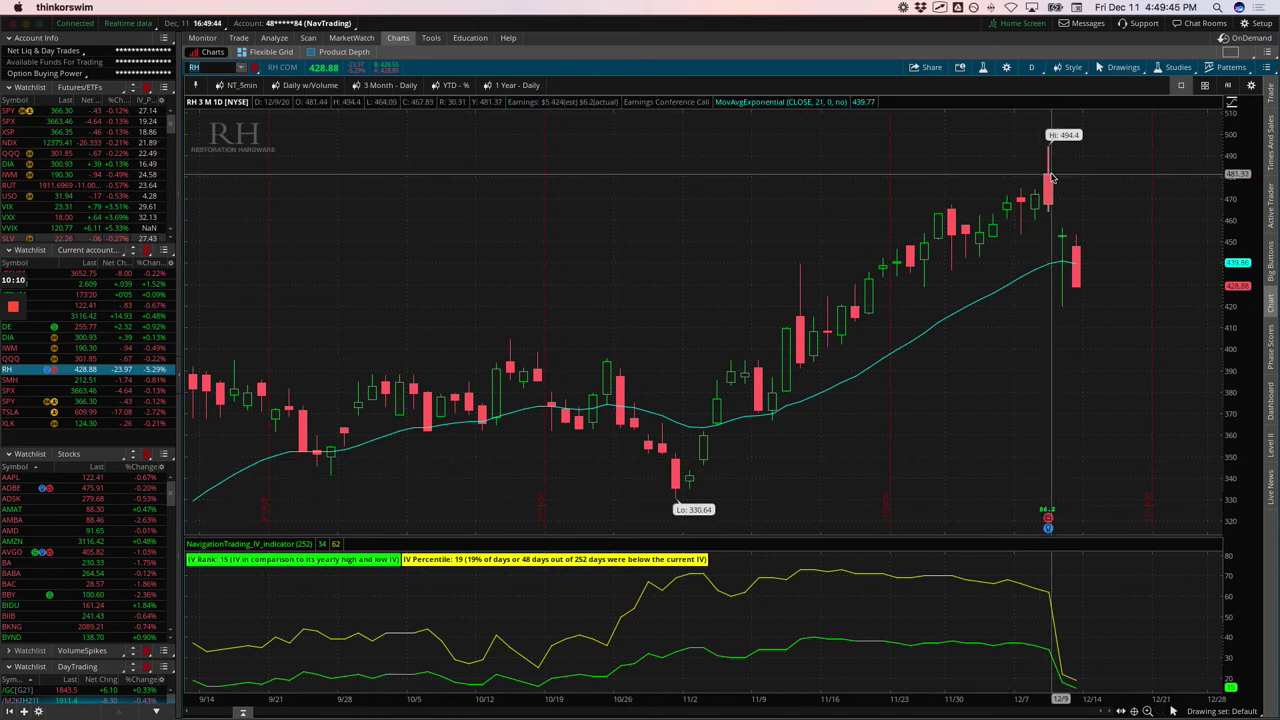
mouse_move(1053, 177)
mouse_down()
mouse_move(1058, 250)
mouse_move(1074, 270)
mouse_up()
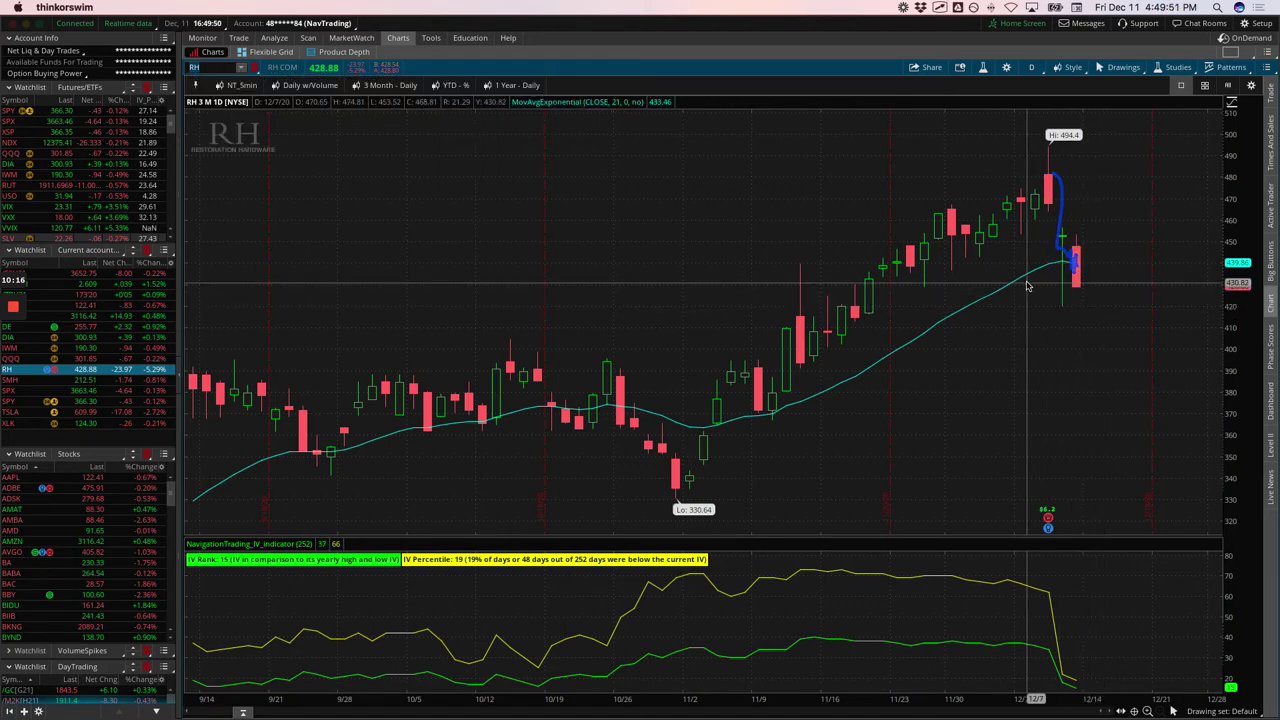
Step: Display the RH position's risk profile and shift the price range to show more of the payoff above 460
click(276, 38)
click(276, 38)
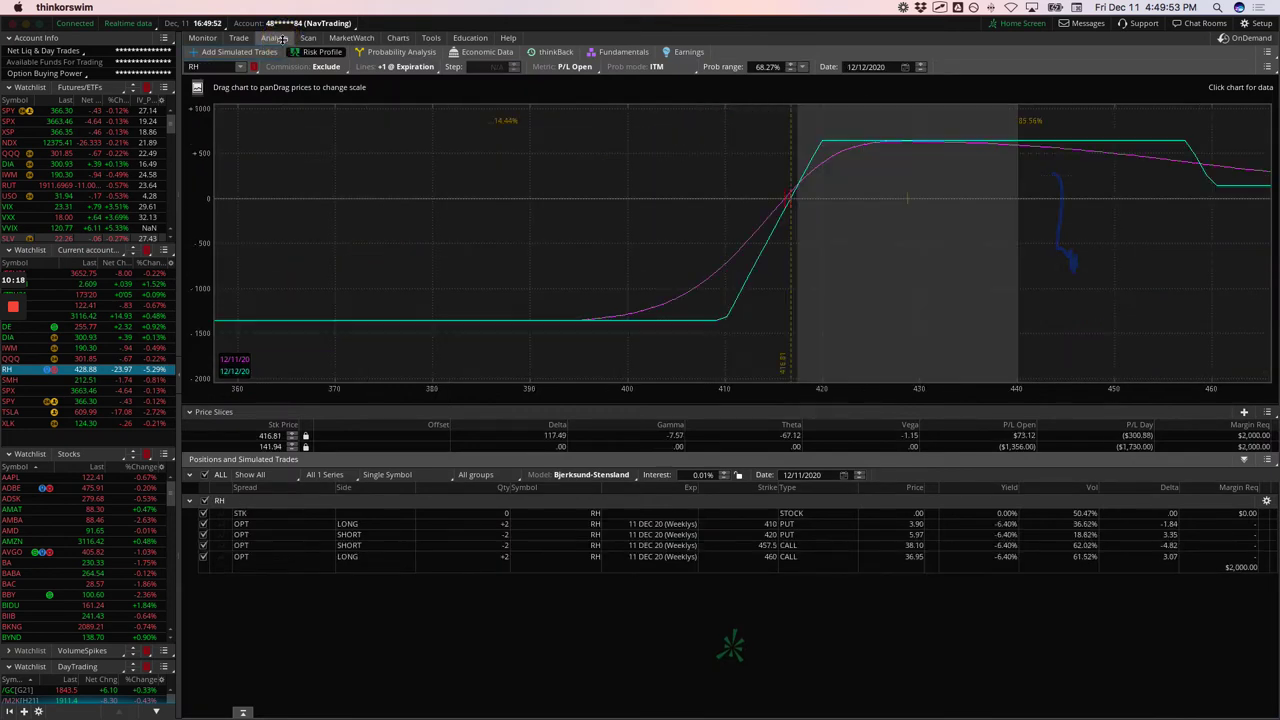
drag(929, 320, 720, 300)
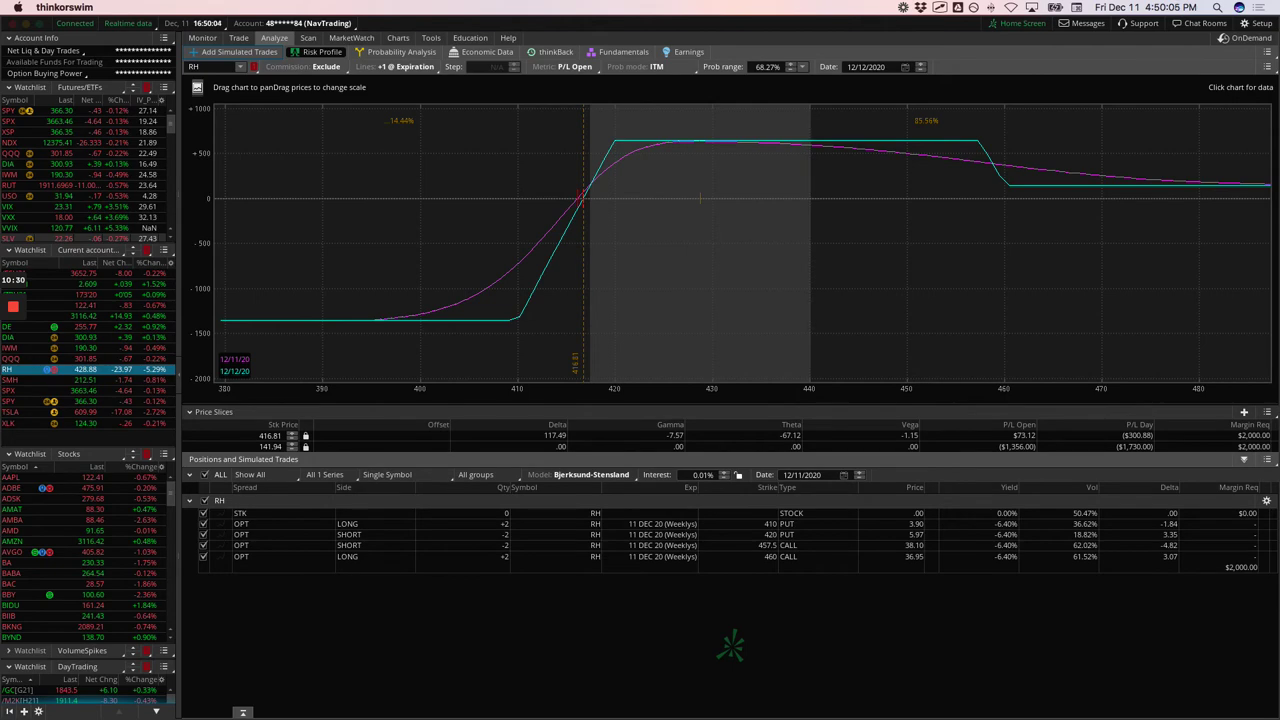
Step: Switch to the trade alerts page and highlight the AMZN symbol in the 09 Dec Iron Duck opening trade
click(310, 680)
scroll(855, 606, up, 3)
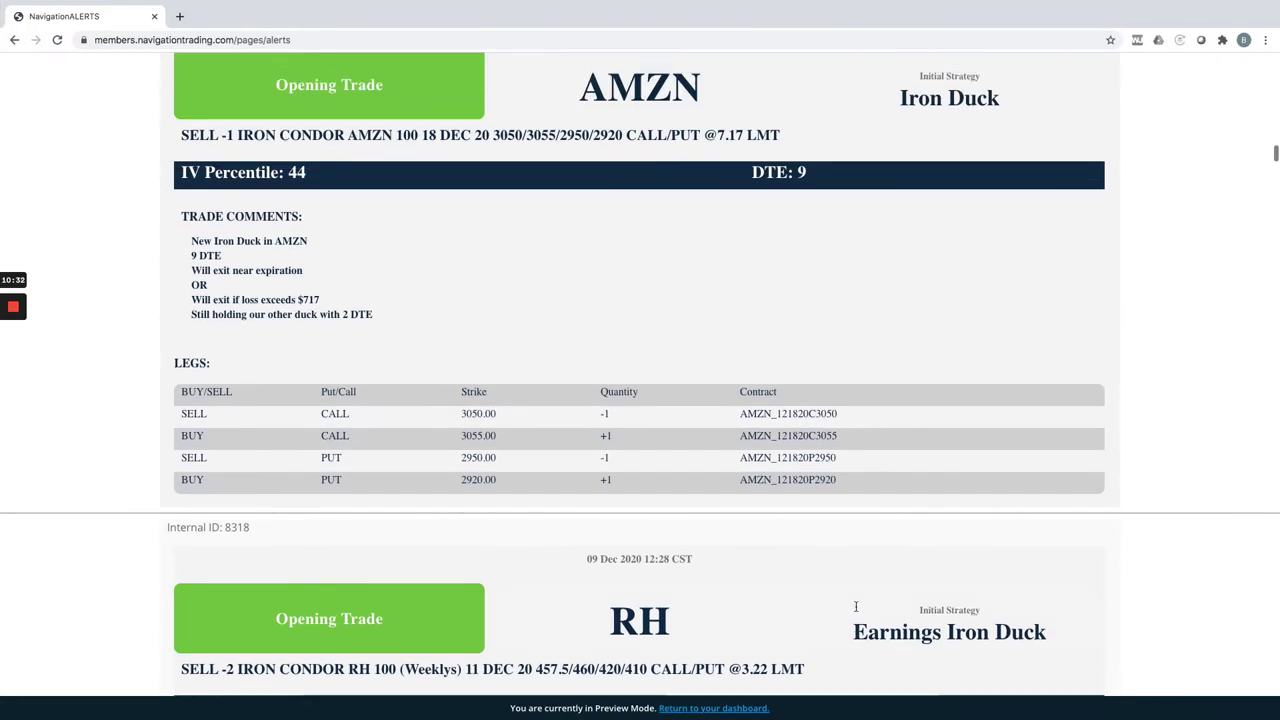
scroll(855, 606, up, 1)
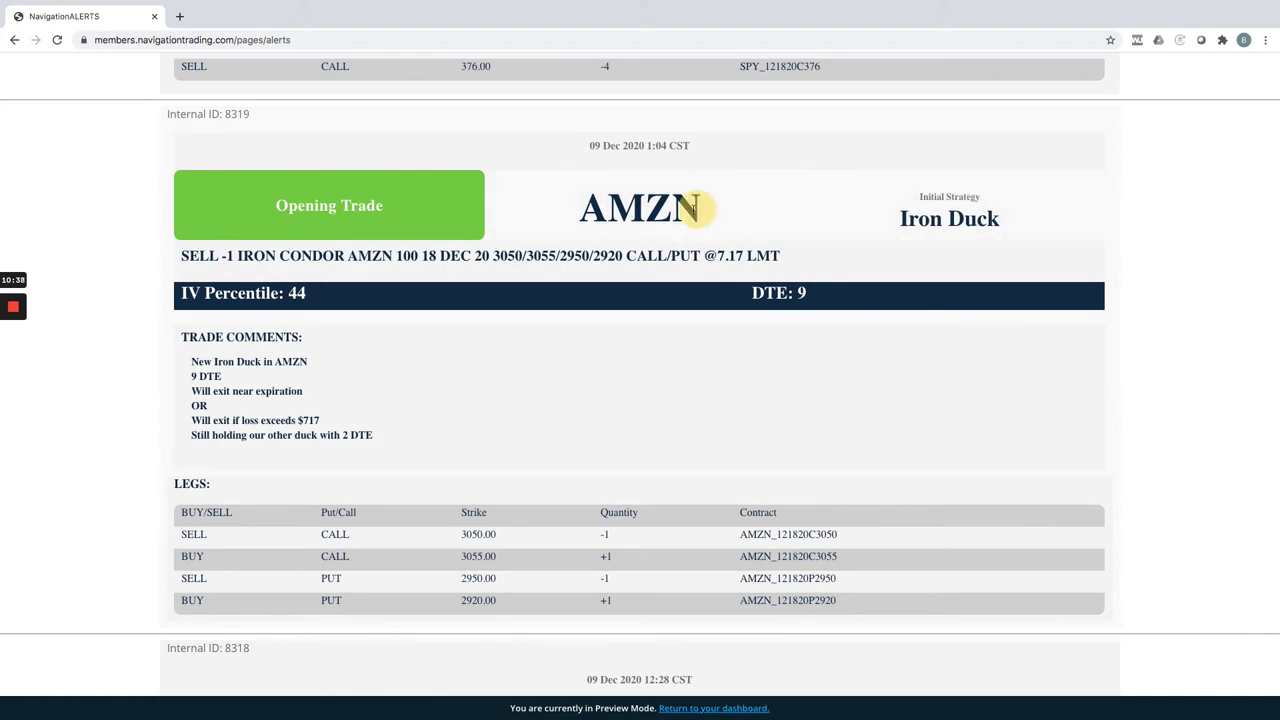
drag(697, 208, 588, 210)
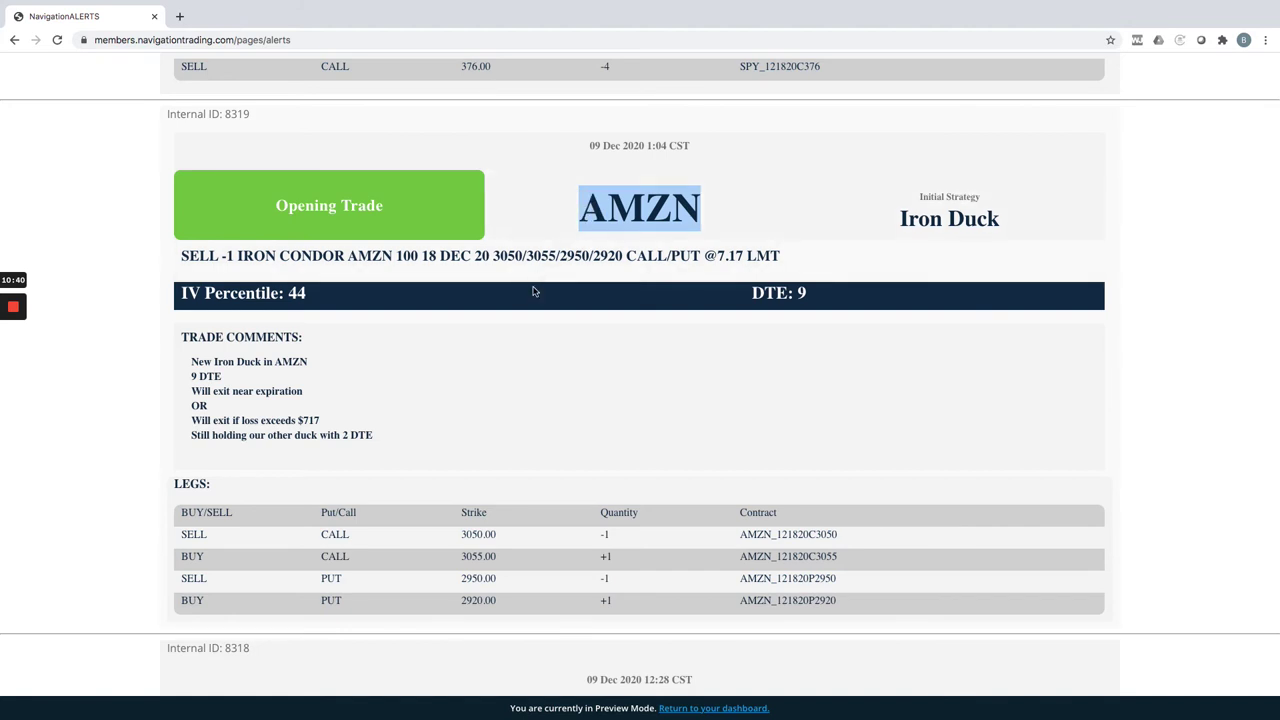
Step: Highlight the 9 DTE line in the AMZN trade comments, and switch to thinkorswim to display the AMZN position's risk profile
drag(224, 378, 190, 377)
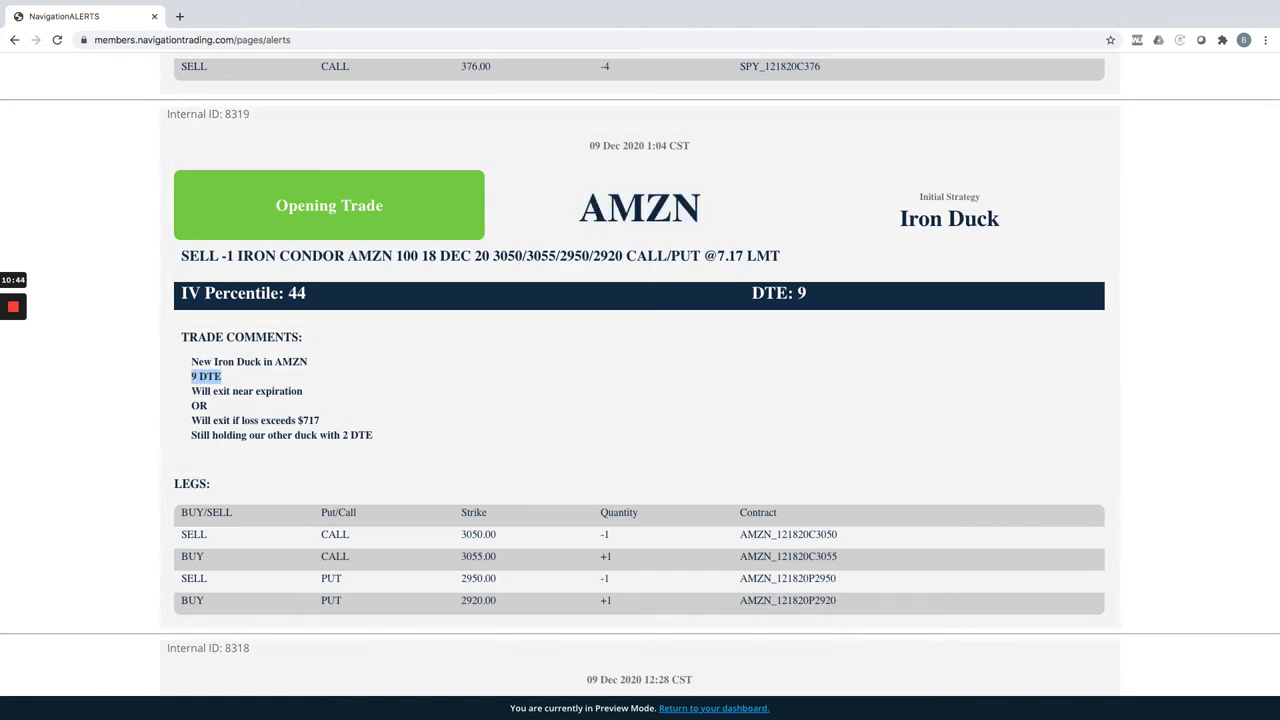
key(super+Tab)
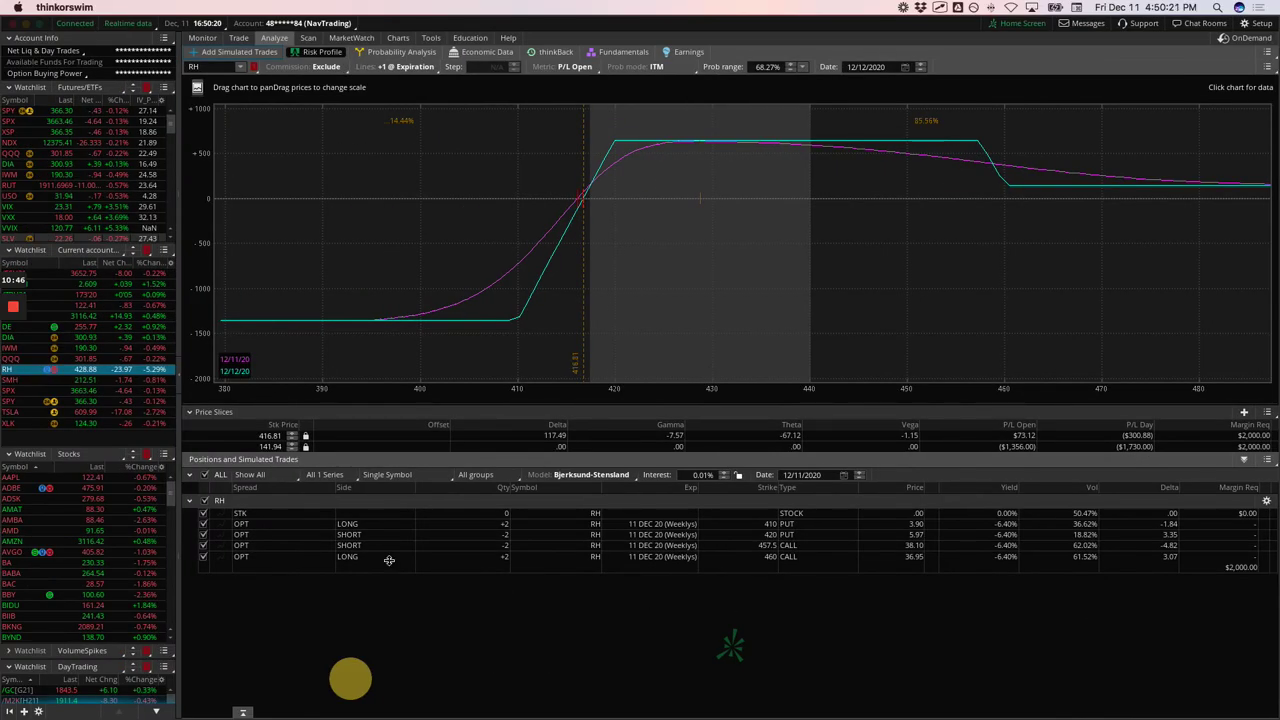
click(145, 311)
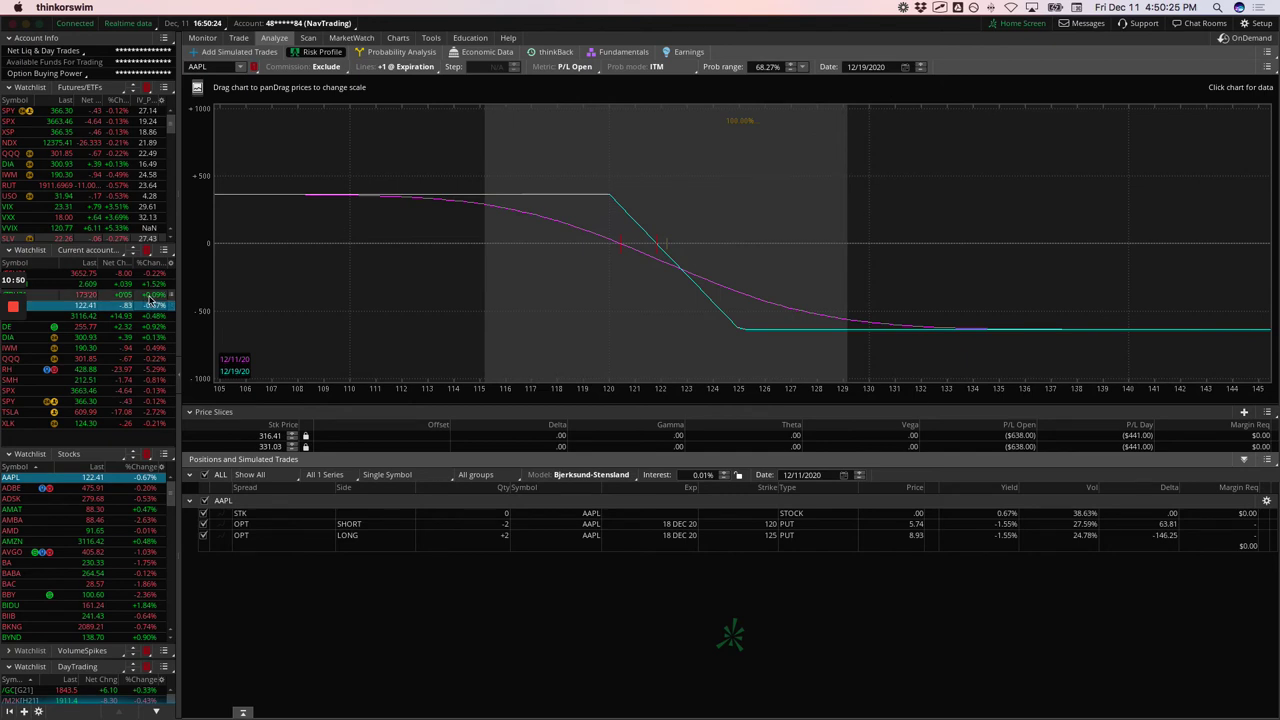
click(148, 316)
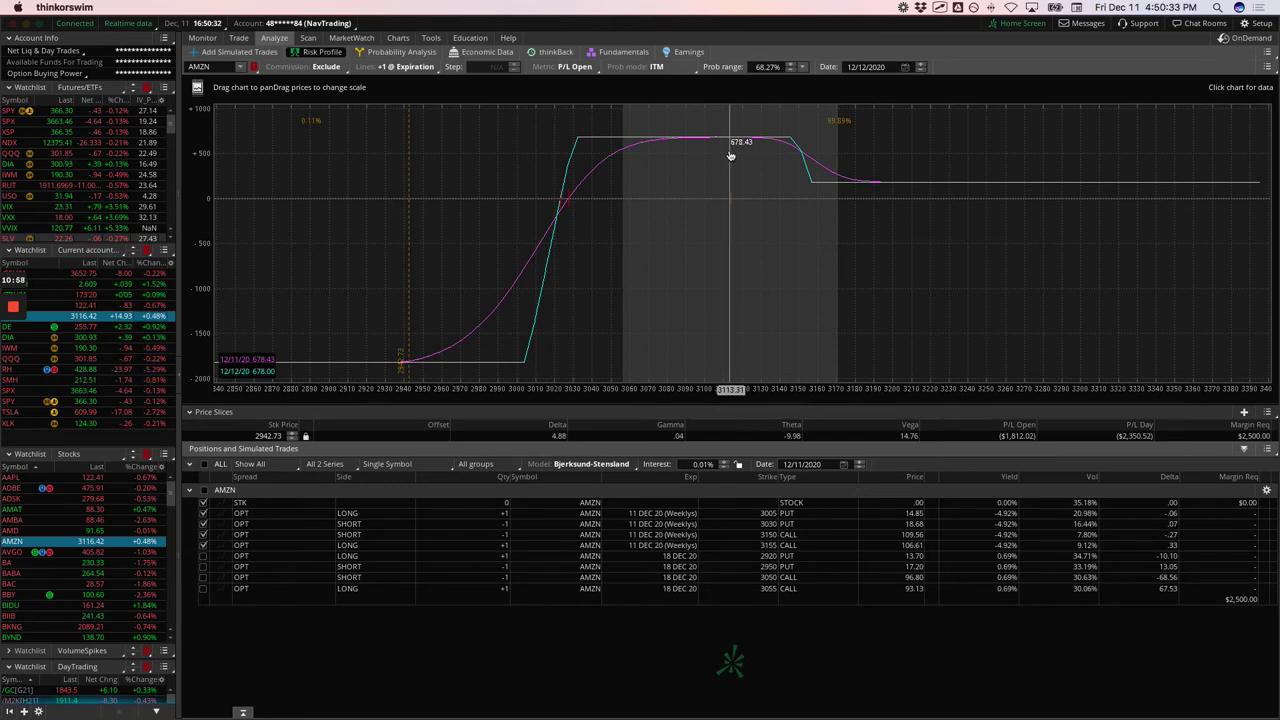
Step: Plot AMZN's four 18 DEC 20 option legs instead of the 11 DEC 20 legs, and sketch arrows toward lower and higher prices
click(203, 513)
click(203, 524)
click(203, 536)
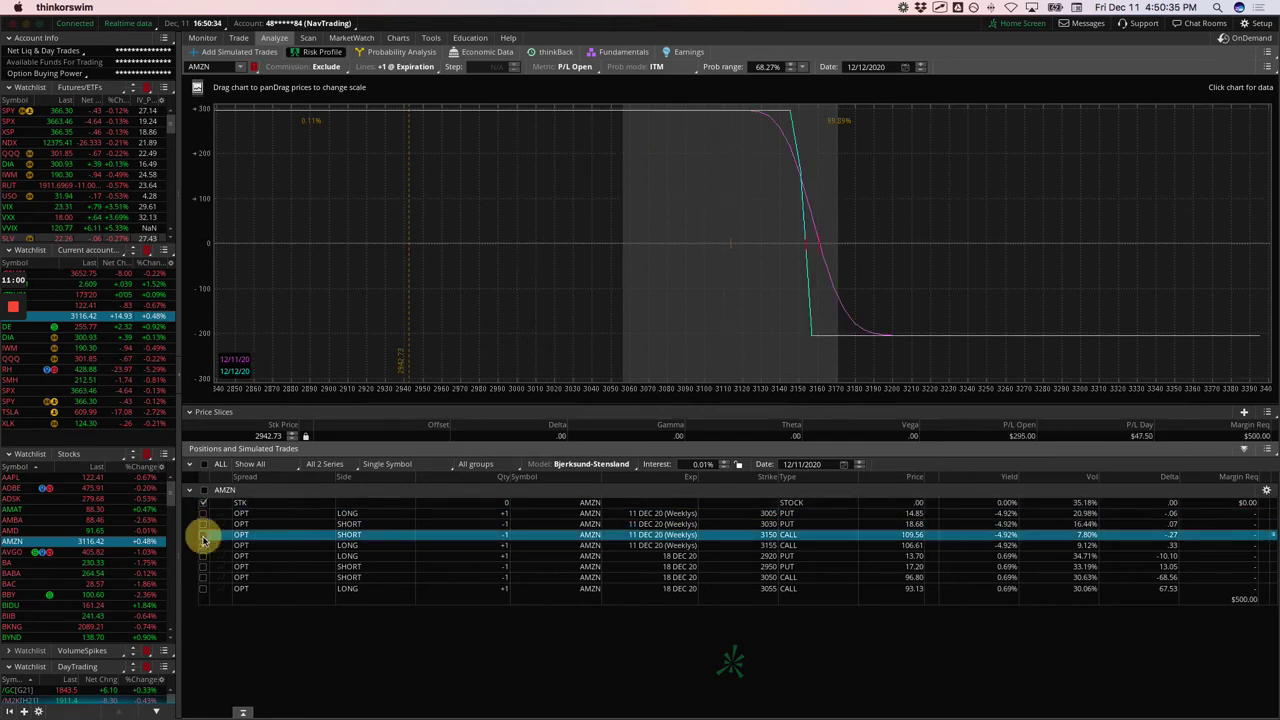
click(203, 535)
click(203, 545)
click(203, 556)
click(203, 567)
click(203, 577)
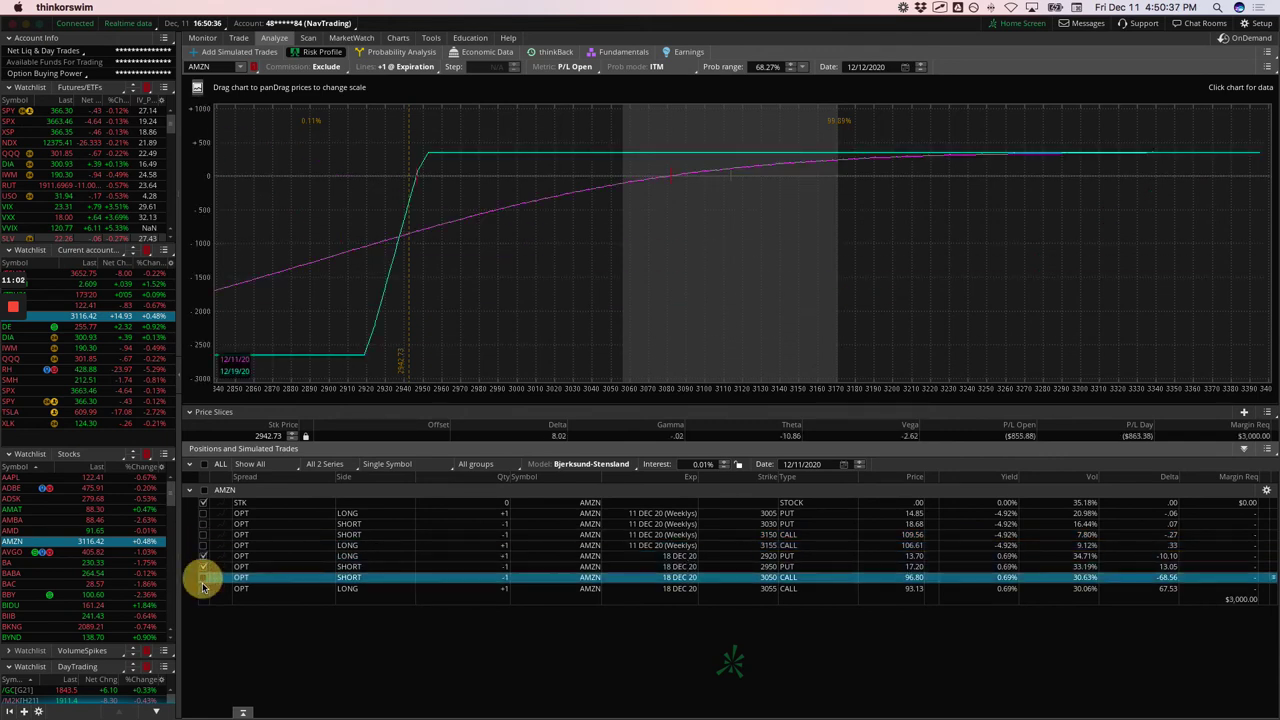
click(203, 588)
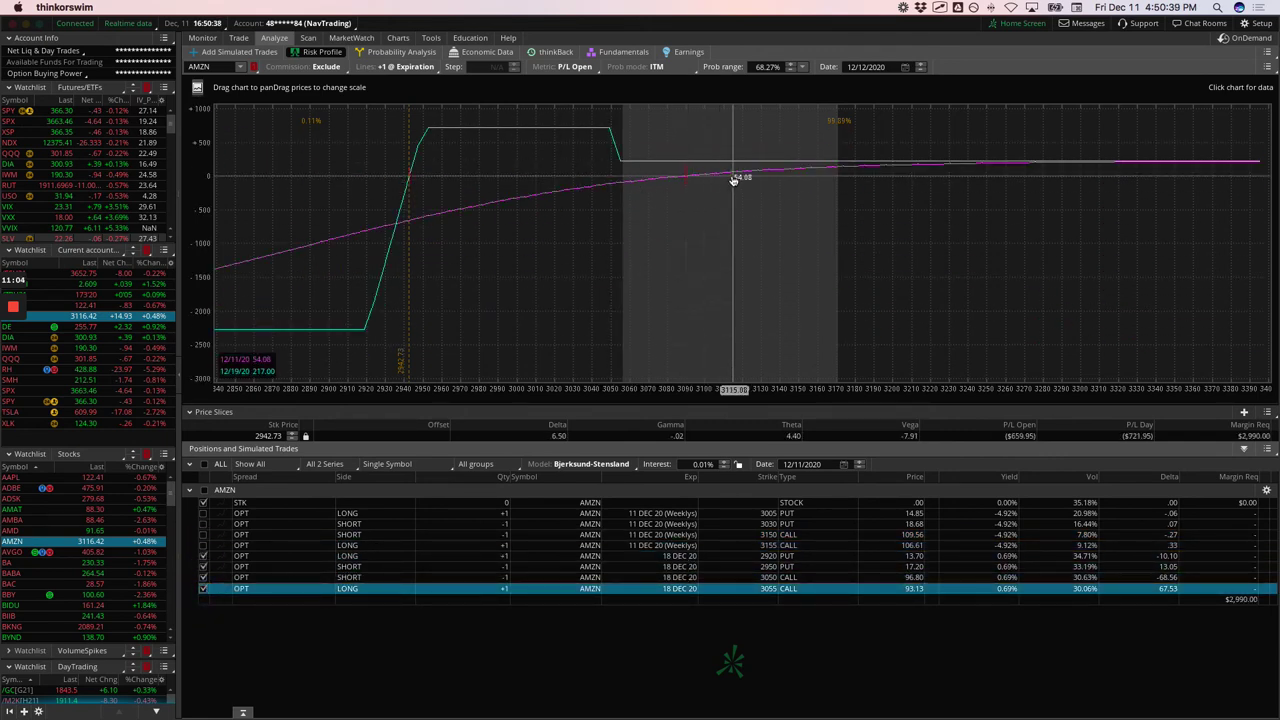
mouse_move(734, 190)
mouse_down()
mouse_move(607, 218)
mouse_move(535, 194)
mouse_move(540, 175)
mouse_up()
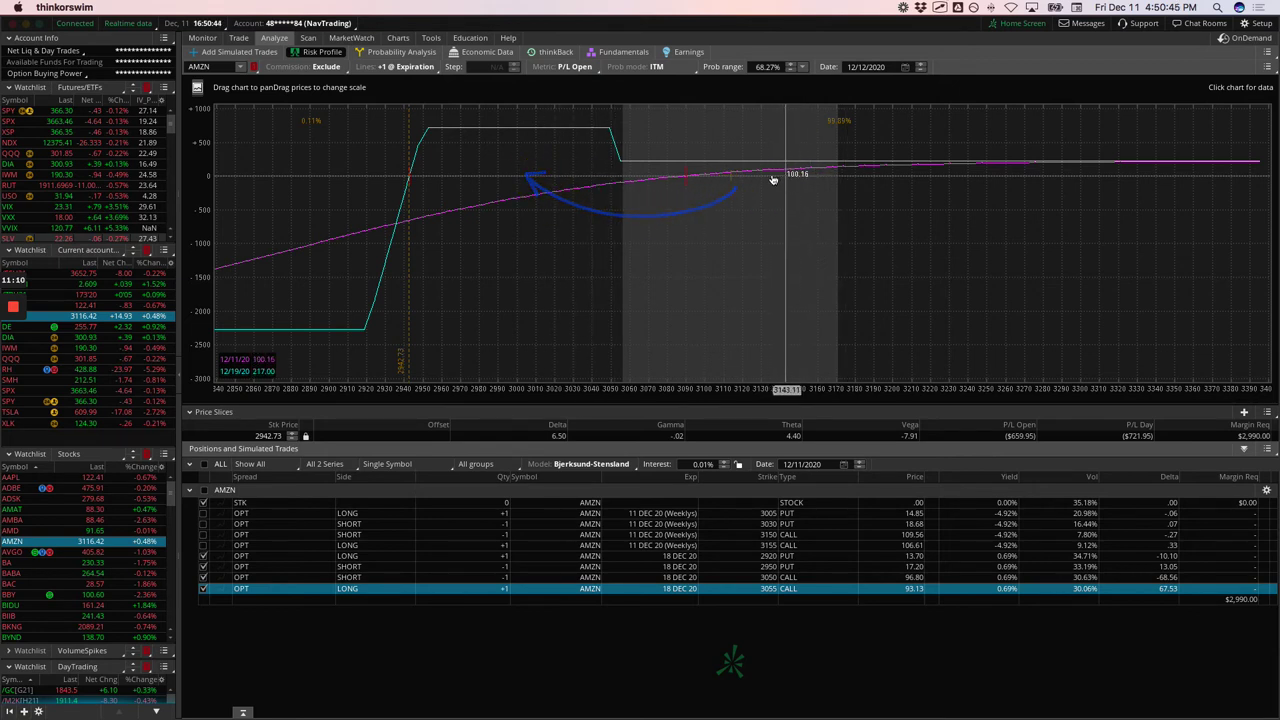
mouse_move(749, 188)
mouse_down()
mouse_move(883, 186)
mouse_move(884, 222)
mouse_up()
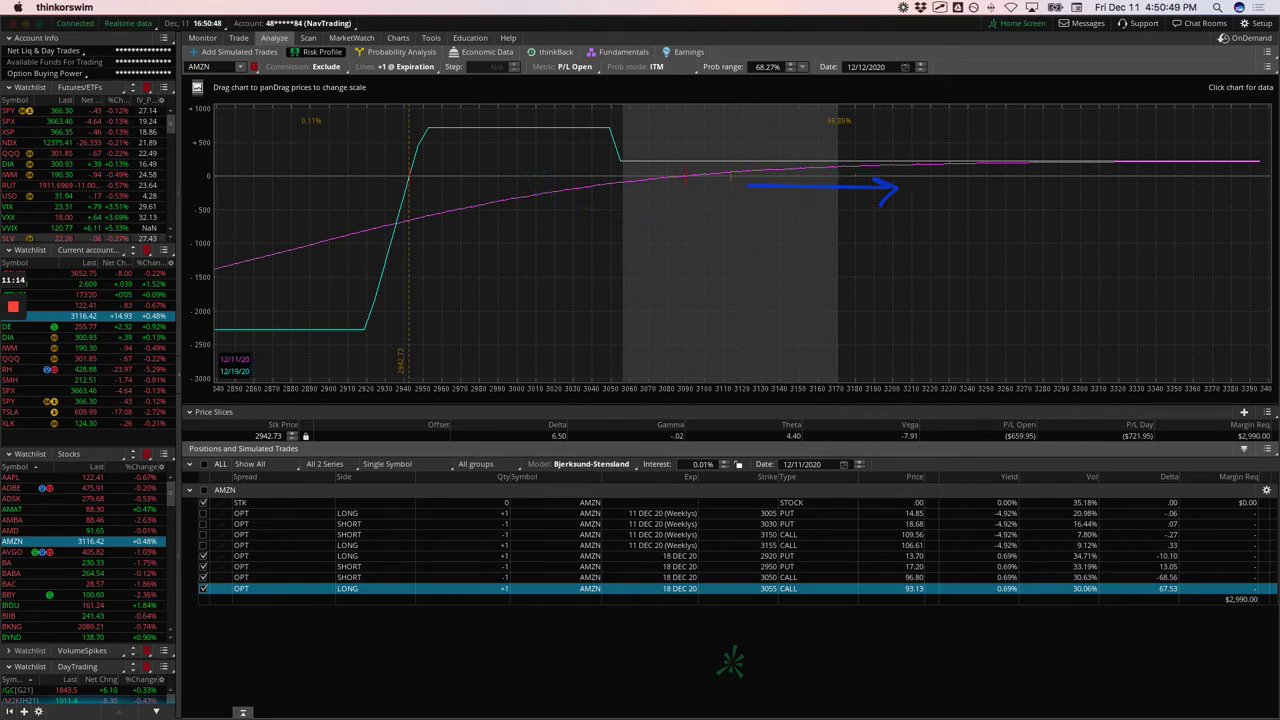
Step: Switch to the alerts page, circle the previous DTE of the 10 Dec IWM roll, and sketch a line linking it to the new DTE
key(super+Tab)
scroll(590, 450, up, 10)
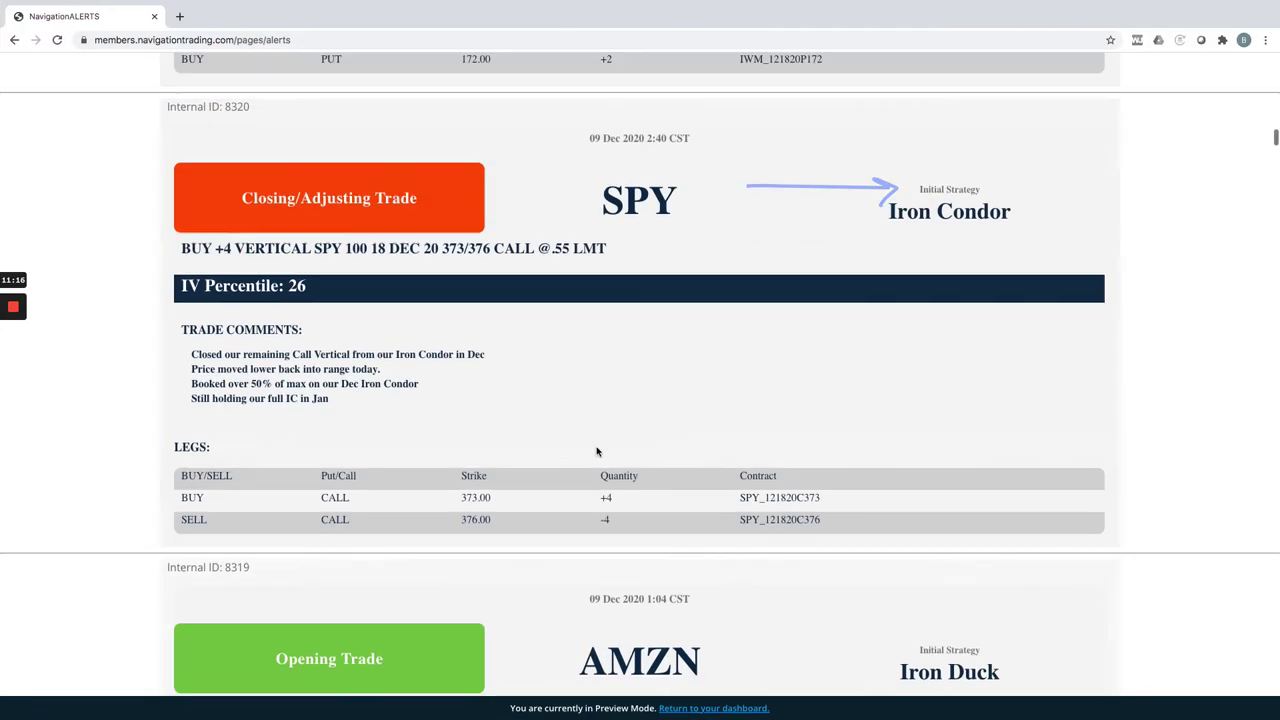
scroll(600, 452, up, 5)
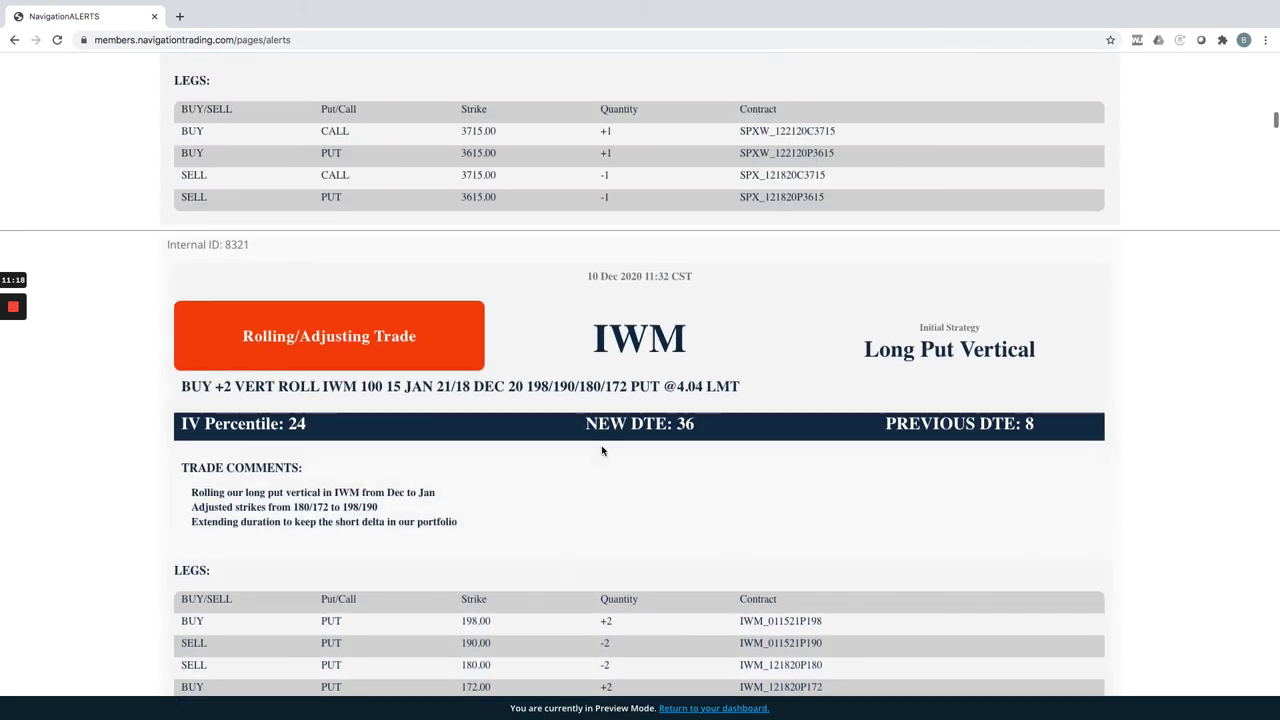
scroll(571, 415, down, 1)
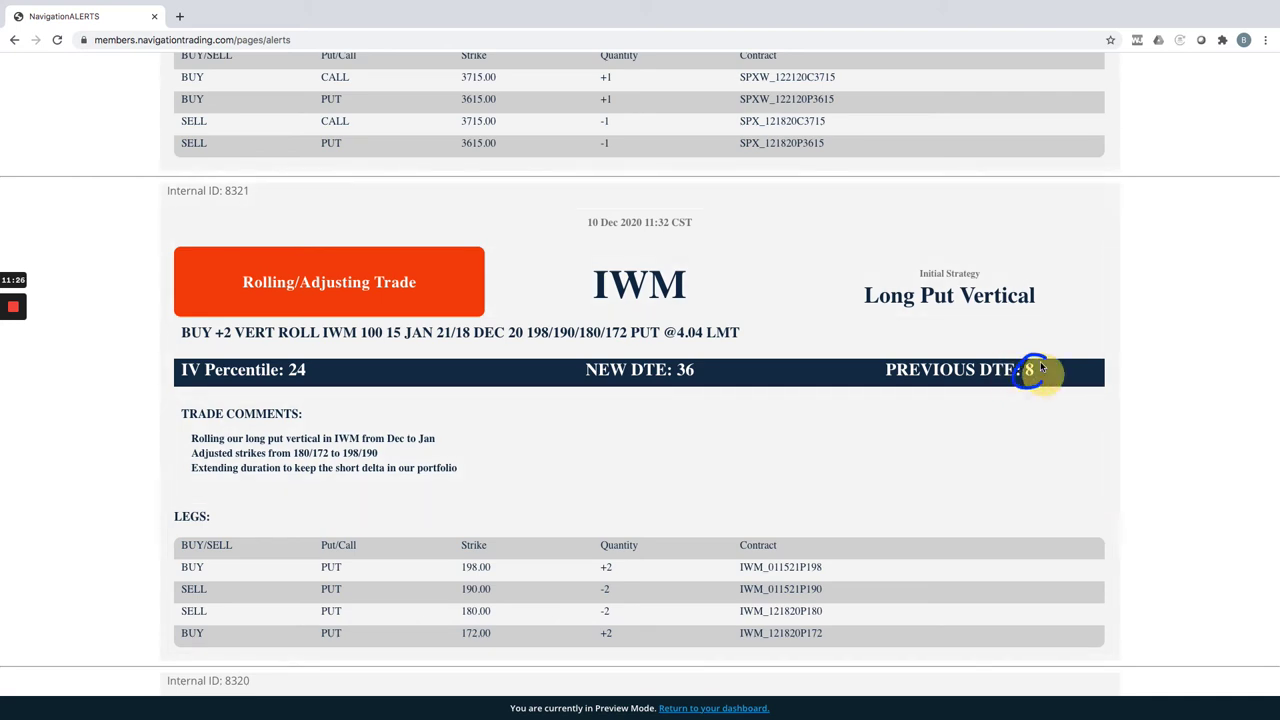
mouse_move(1040, 368)
mouse_down()
mouse_move(955, 445)
mouse_move(700, 390)
mouse_up()
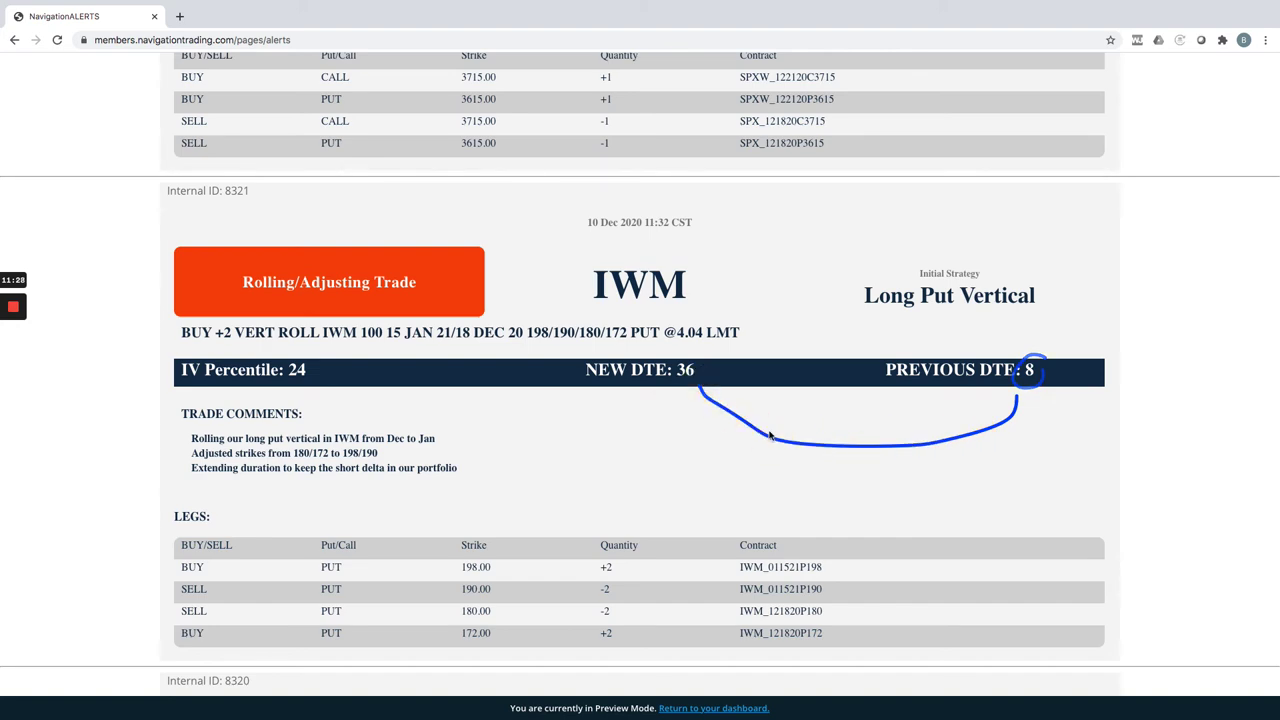
Step: Switch to thinkorswim, display the IWM position's risk profile, and sketch an arrow from the current price toward lower prices
key(ctrl+Left)
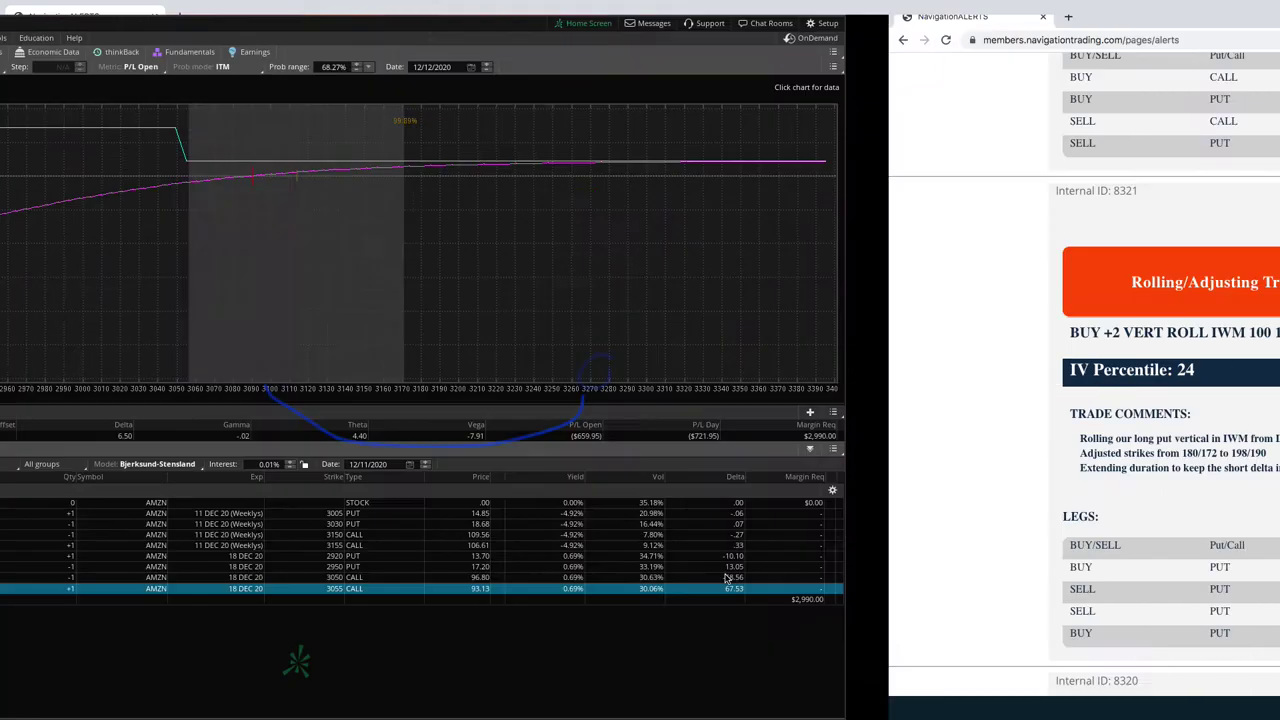
click(95, 347)
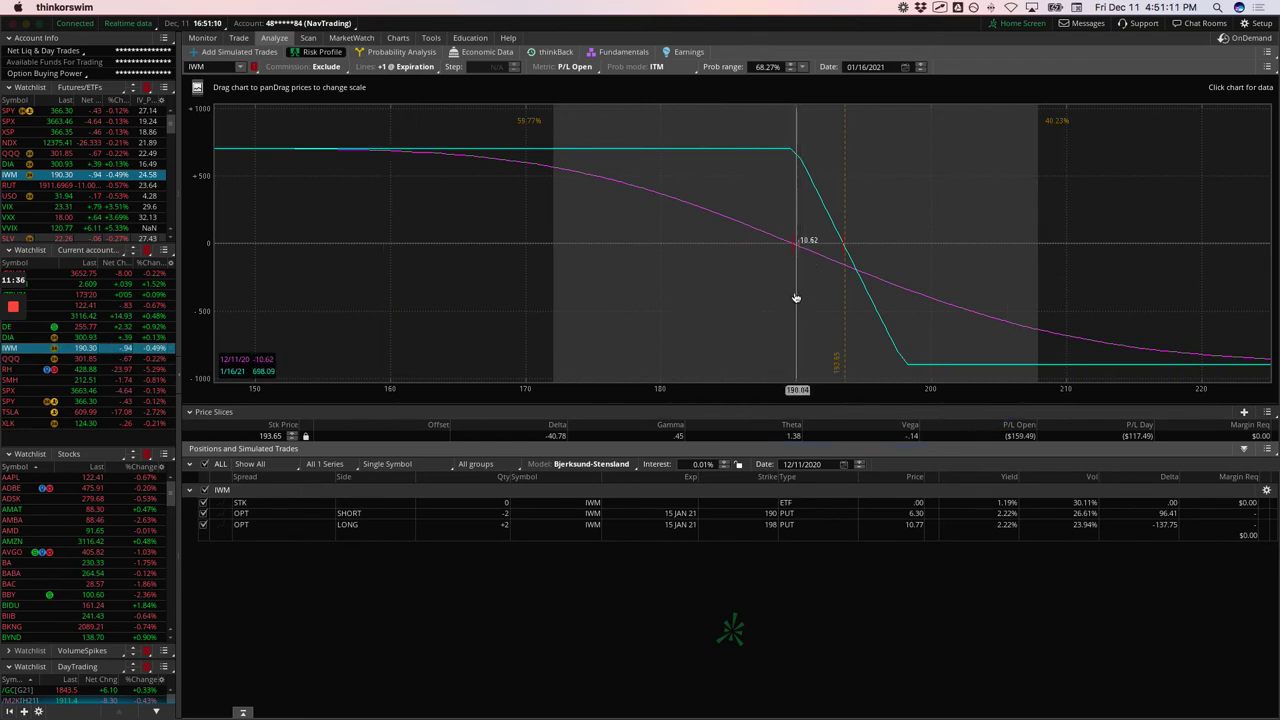
mouse_move(795, 267)
mouse_down()
mouse_move(634, 252)
mouse_move(634, 264)
mouse_move(658, 266)
mouse_up()
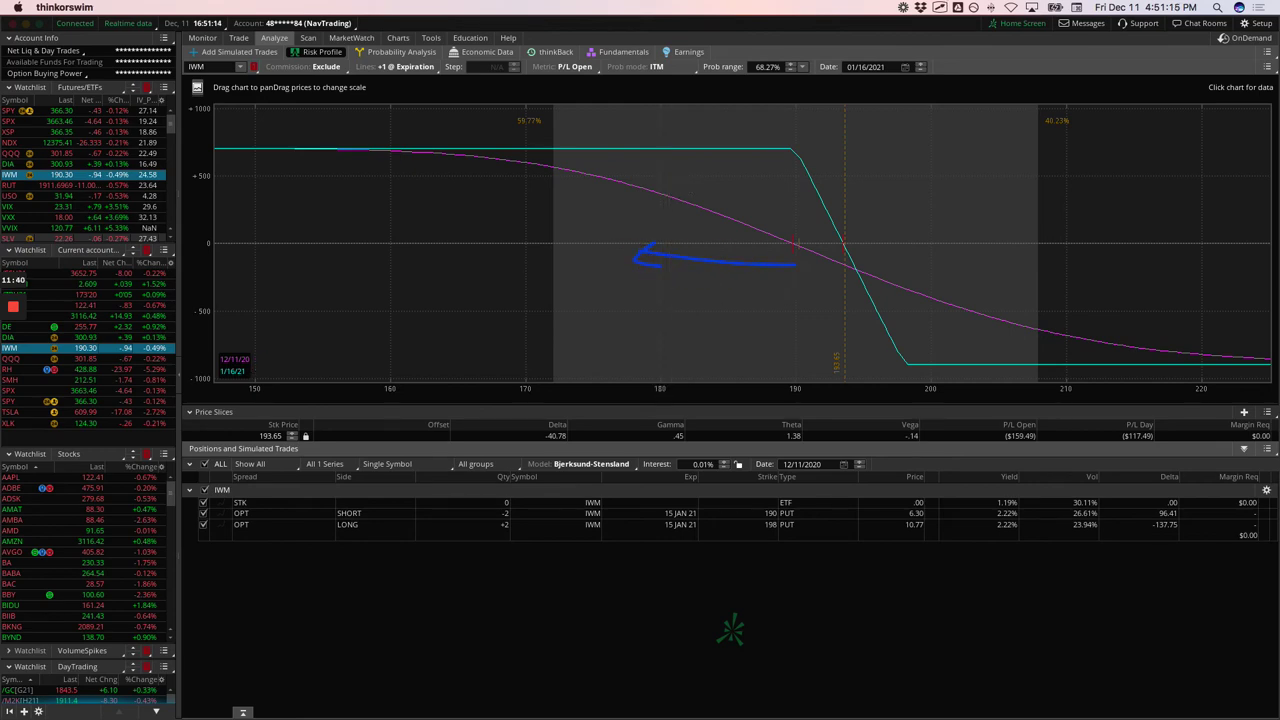
Step: Switch to the alerts page and circle the Weekly Double Calendar strategy of the 10 Dec SPX opening trade
key(super+Tab)
scroll(541, 520, up, 10)
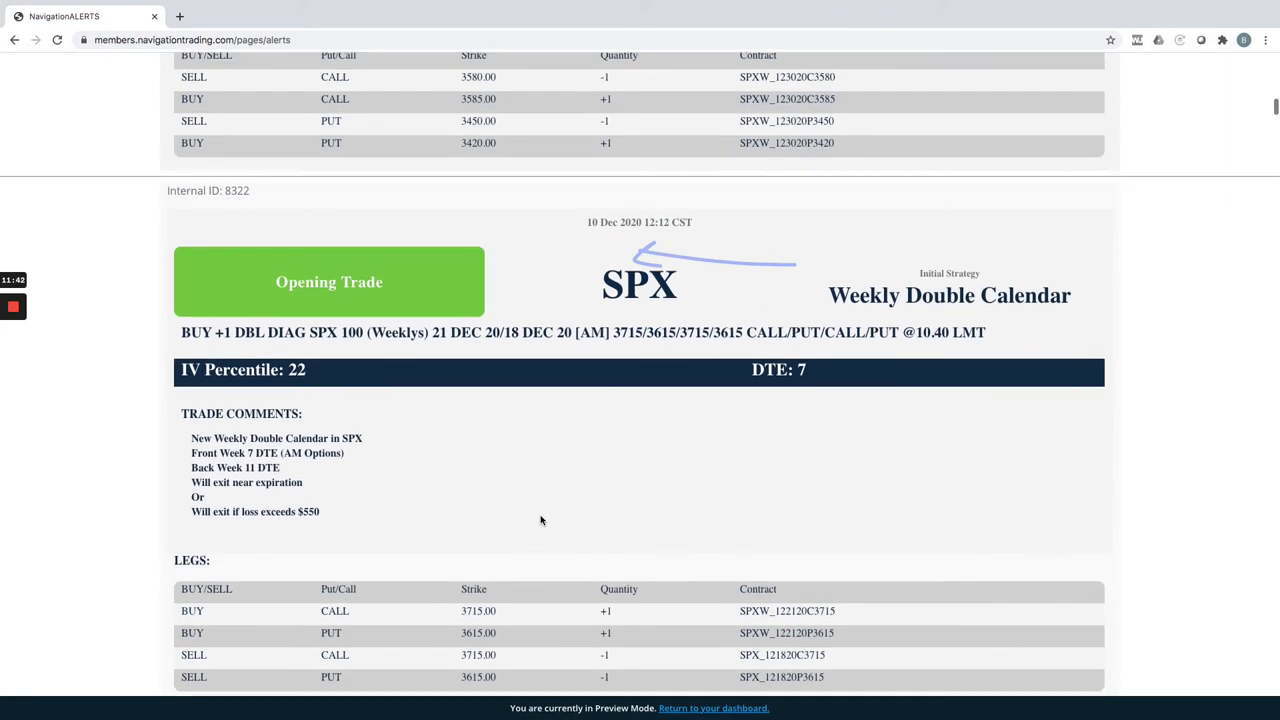
scroll(541, 520, down, 1)
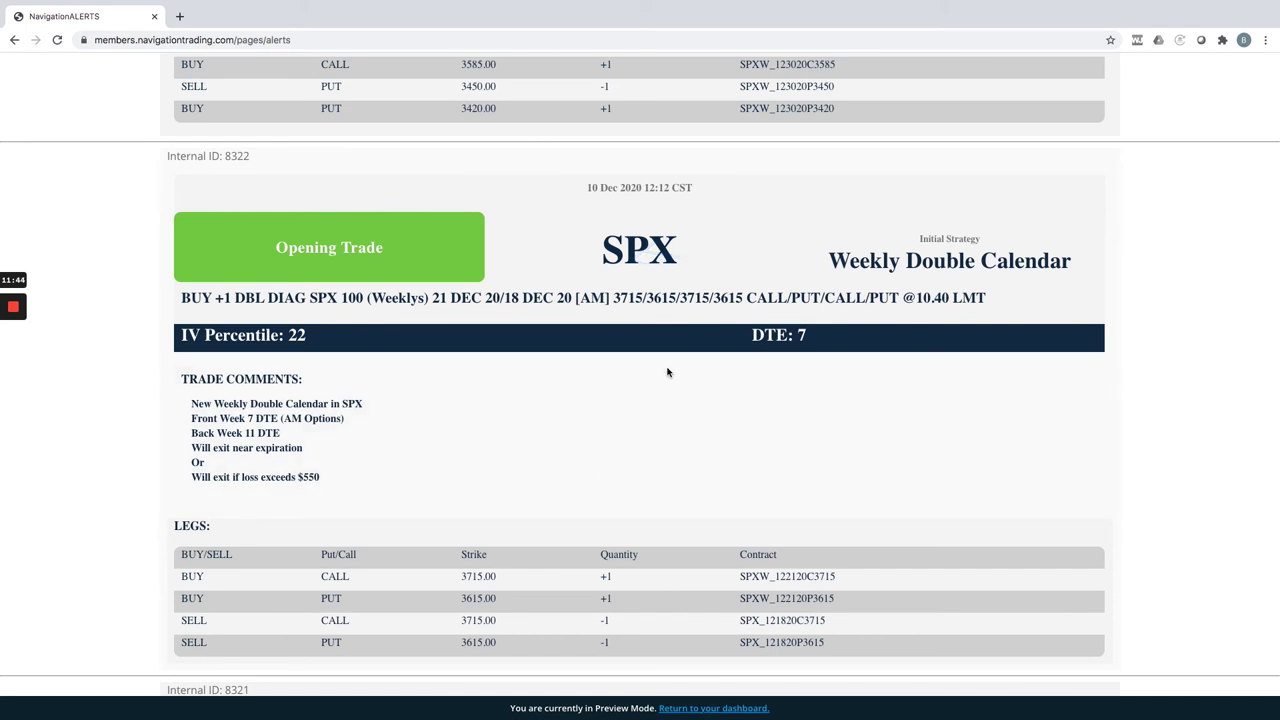
mouse_move(966, 240)
mouse_down()
mouse_move(806, 262)
mouse_move(971, 251)
mouse_up()
Step: Review the 11 Dec SPX Iron Duck opening trade alert
scroll(837, 448, up, 5)
scroll(837, 448, down, 1)
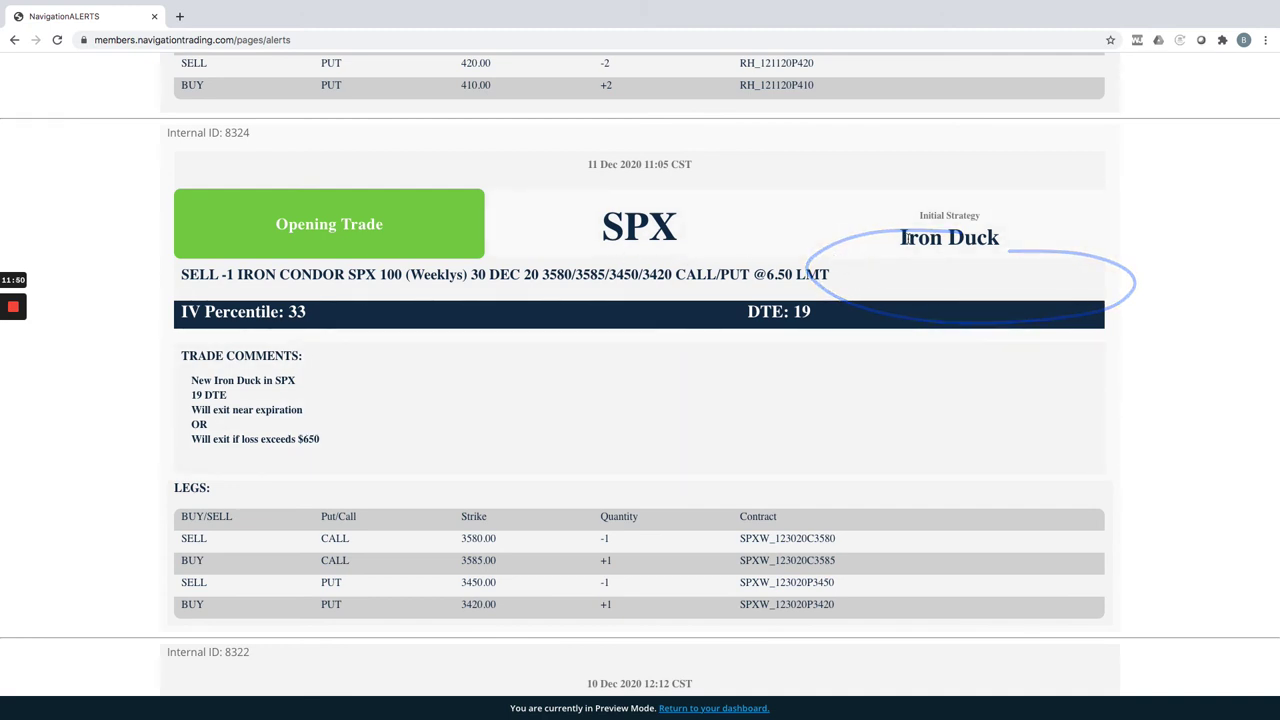
scroll(638, 358, up, 5)
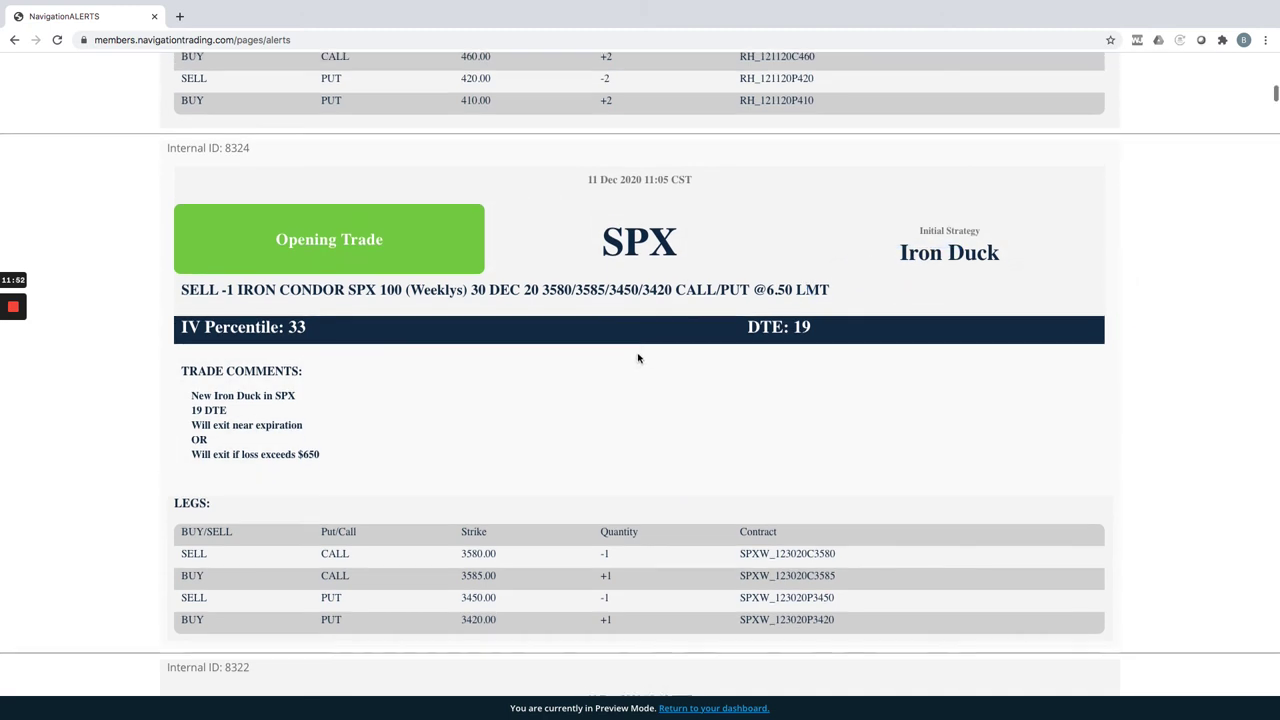
Step: Circle the RH alert's Expiration Trade label and underline its booked profit, and bring up the AMZN Iron Duck expiration alert
scroll(639, 358, up, 2)
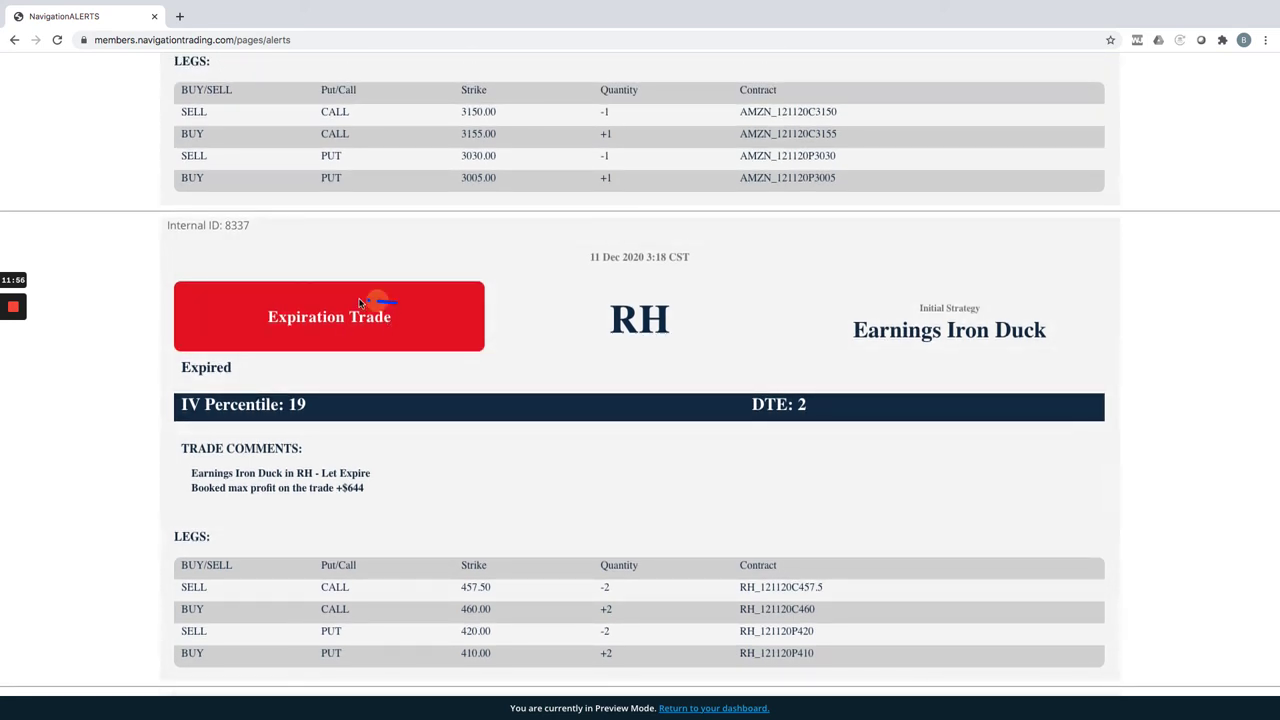
mouse_move(344, 295)
mouse_down()
mouse_move(423, 320)
mouse_move(398, 300)
mouse_up()
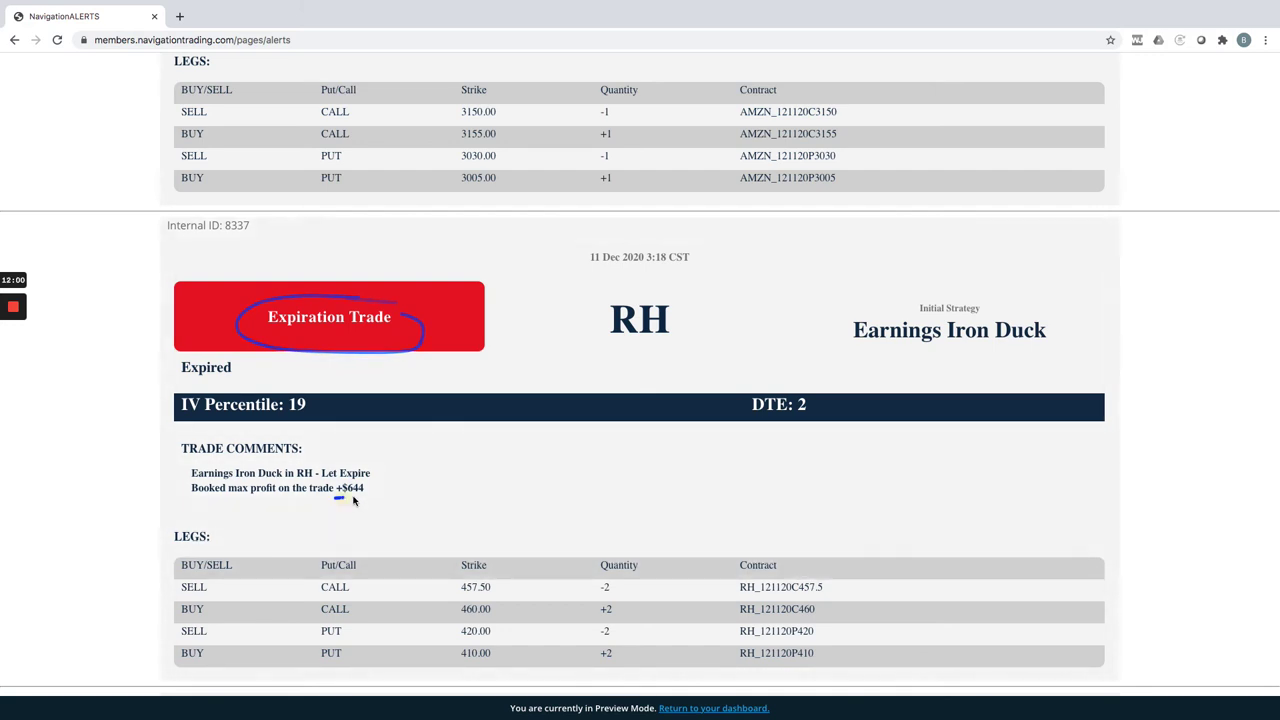
drag(352, 500, 366, 497)
scroll(659, 488, up, 4)
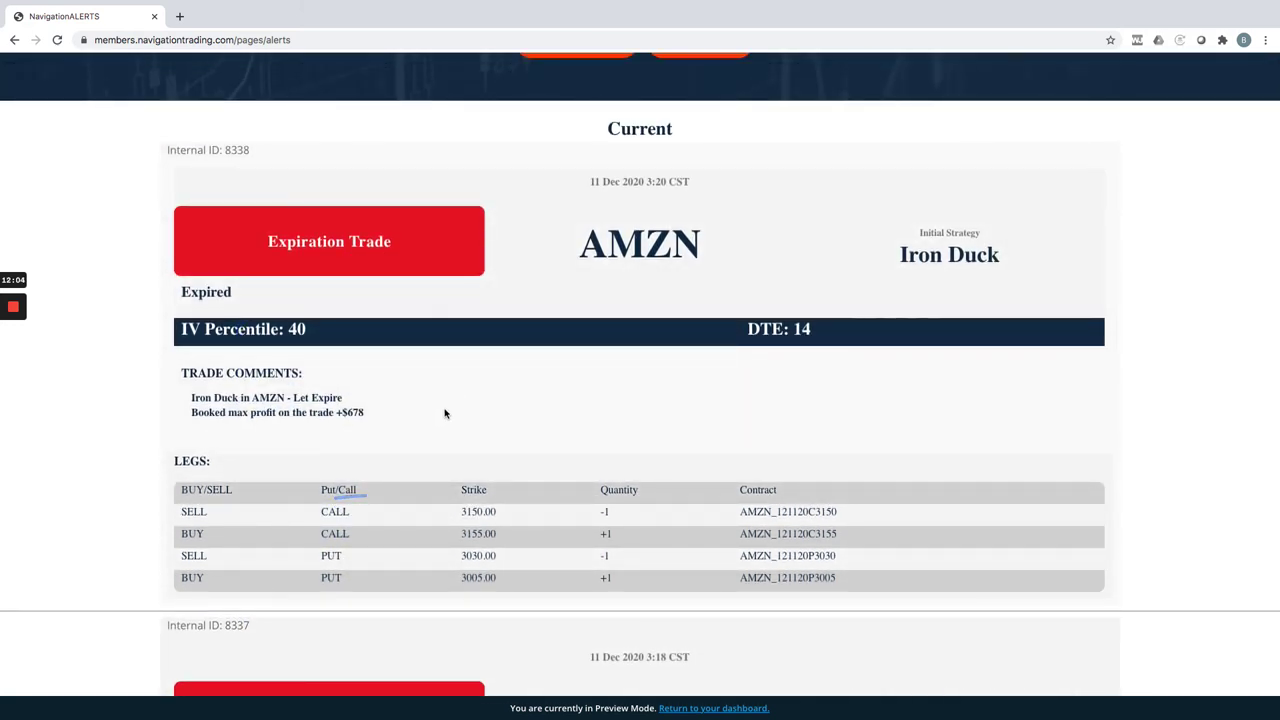
Step: Switch to thinkorswim, display the AAPL position's risk profile, and sketch a line from the current price toward lower prices
key(super+Tab)
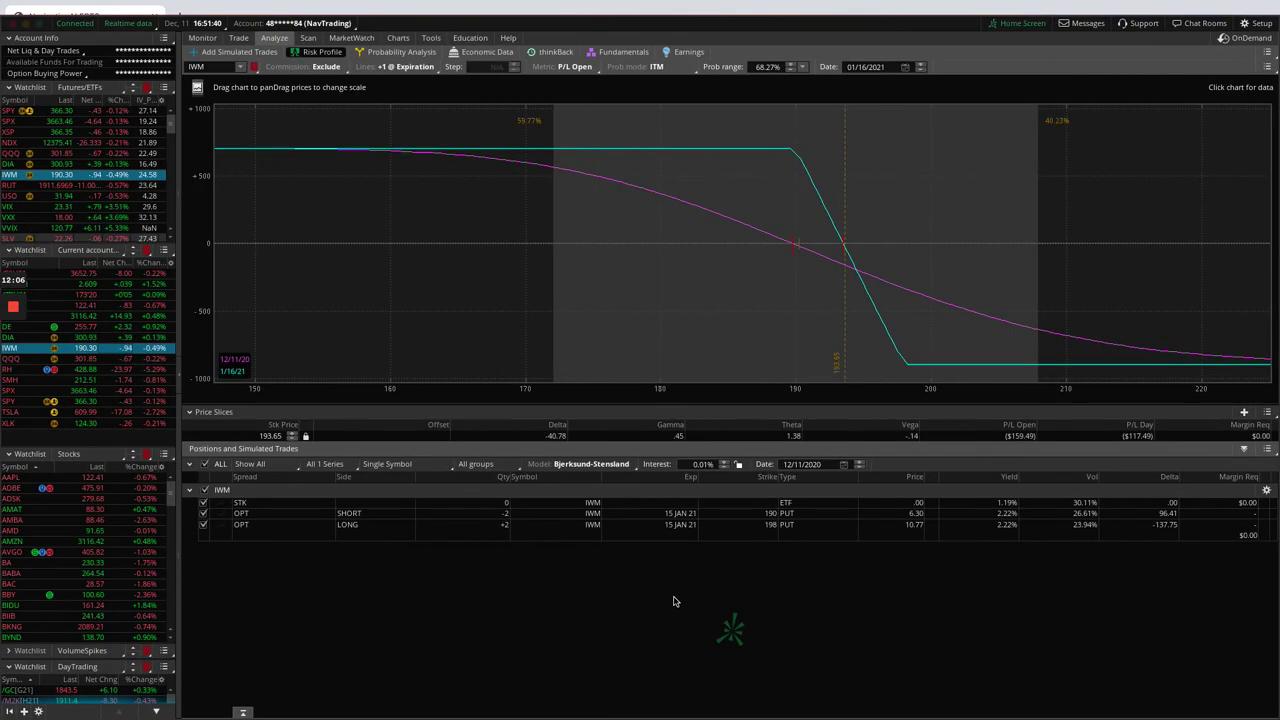
click(153, 306)
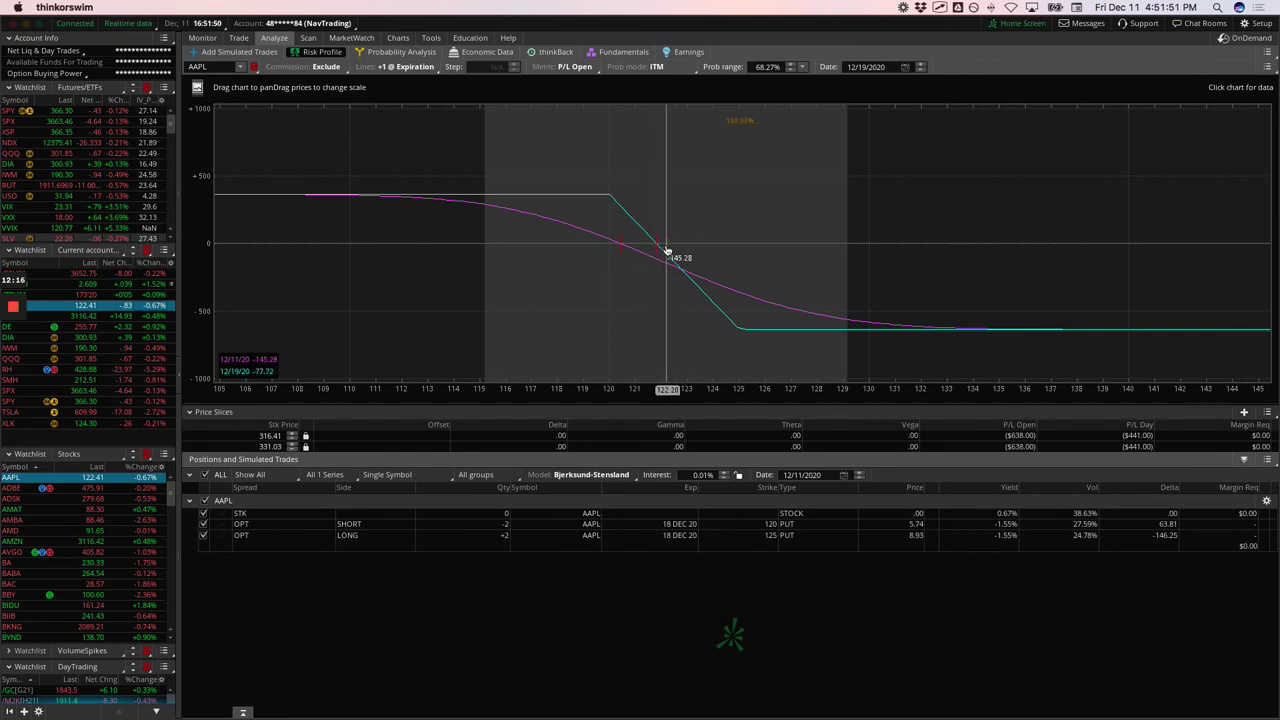
drag(663, 273, 588, 272)
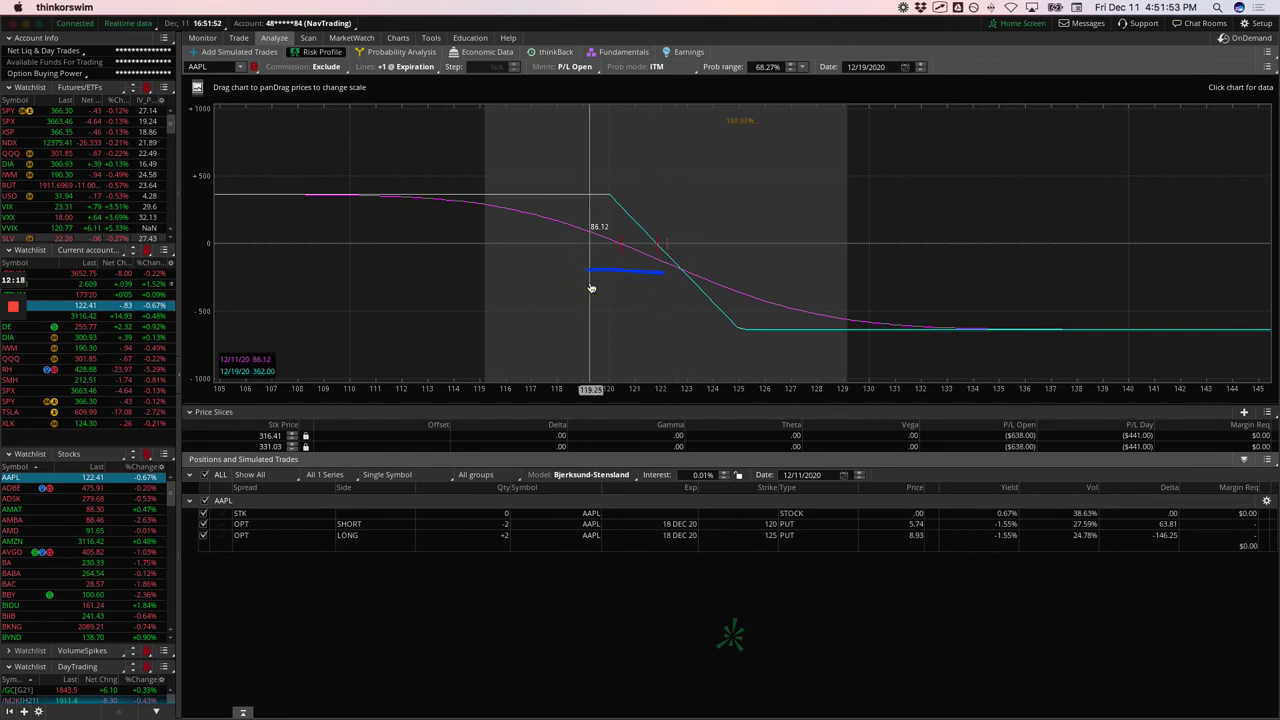
Step: View the AMZN and DE risk profiles, set DE's price slice to 255.78, and sketch an arrow toward lower prices
click(152, 317)
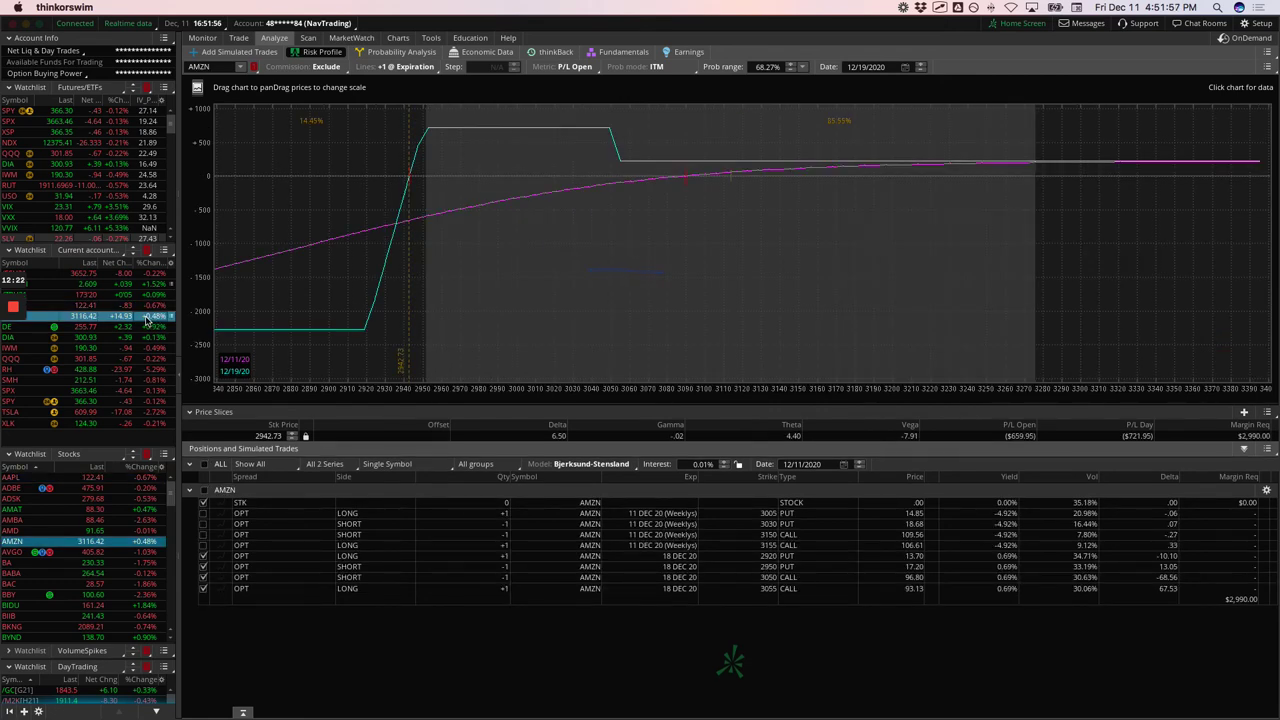
click(148, 327)
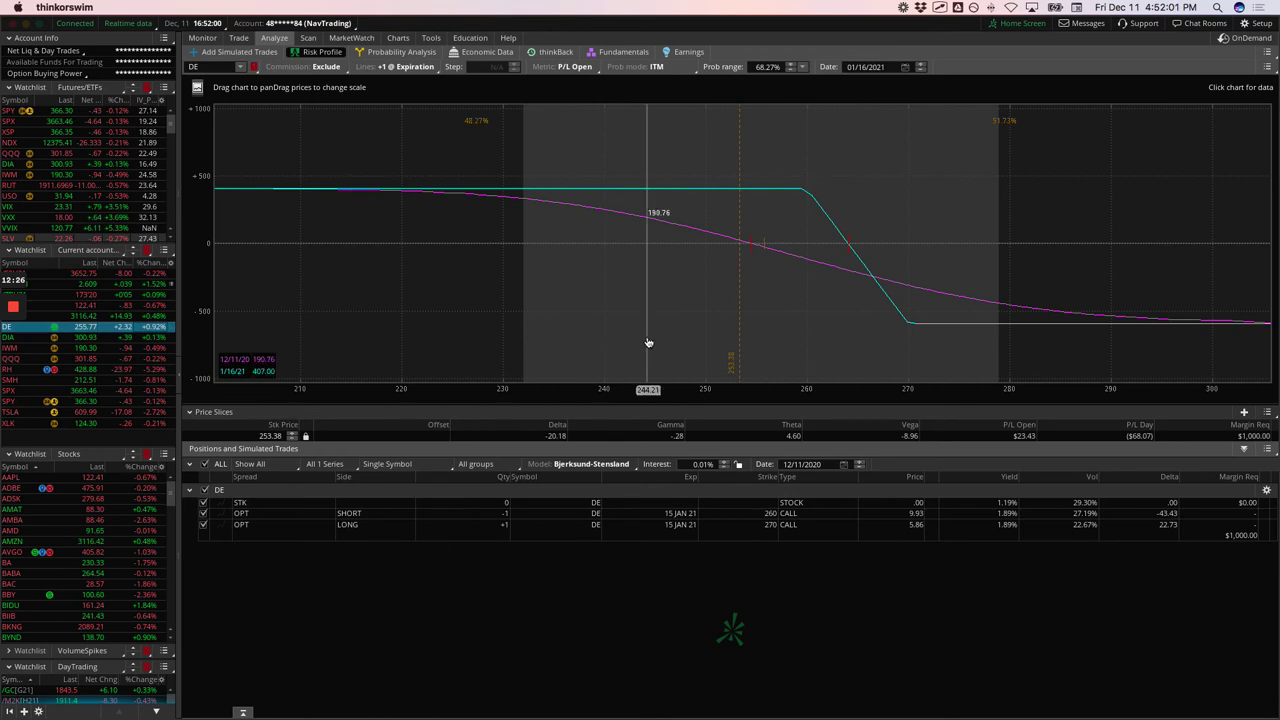
click(765, 258)
click(764, 252)
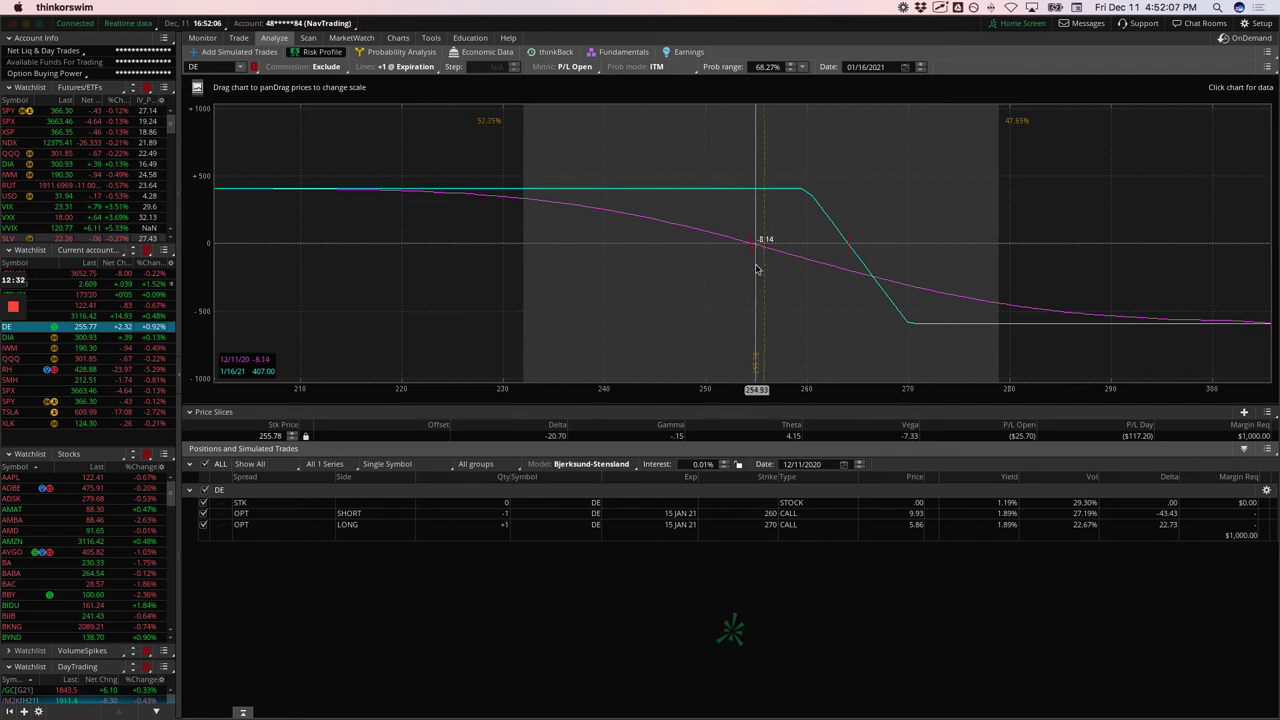
drag(752, 264, 636, 260)
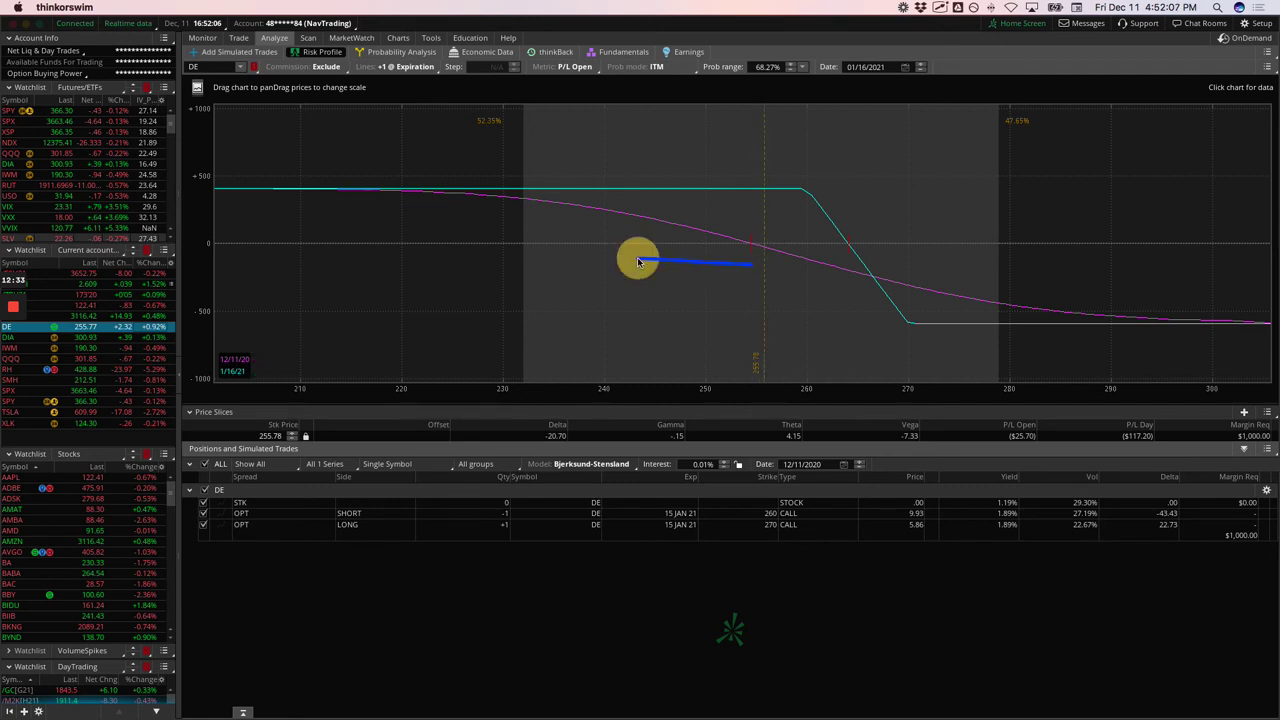
Step: View the DIA risk profile, open DIA's option chain, and sketch a curve from the 18 DEC 20 to the 15 JAN 21 expiration
click(148, 338)
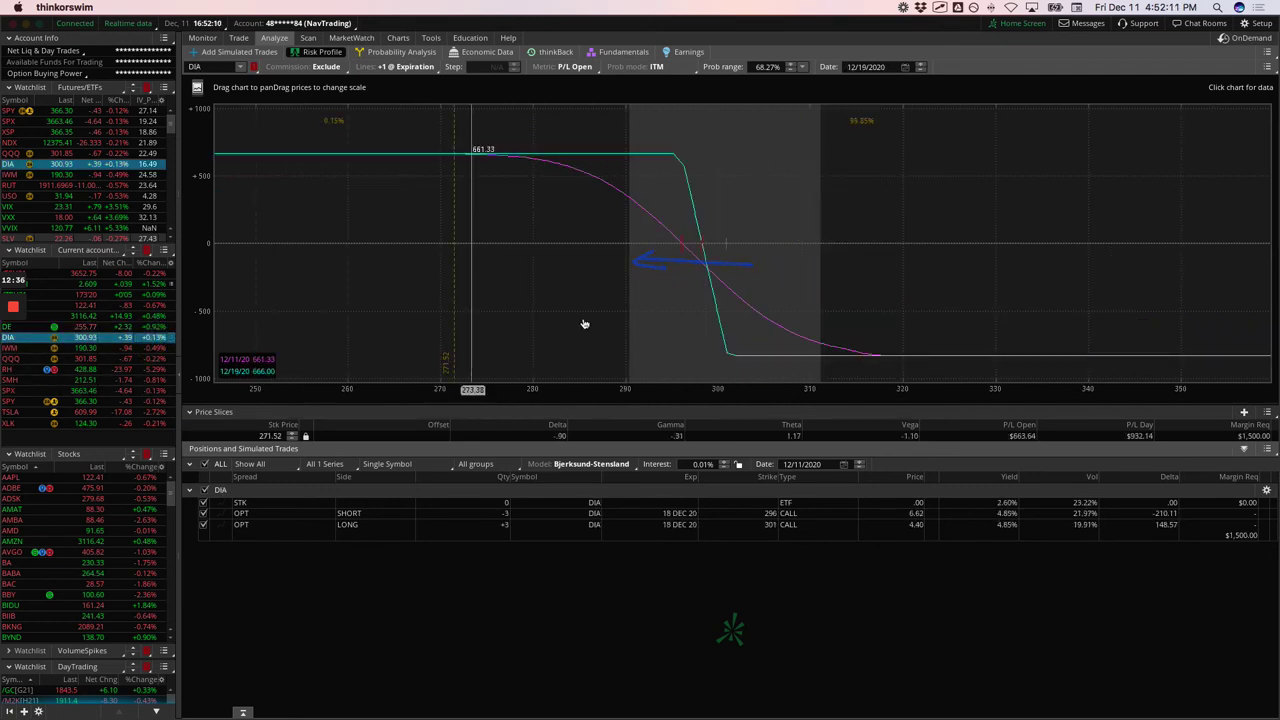
click(557, 309)
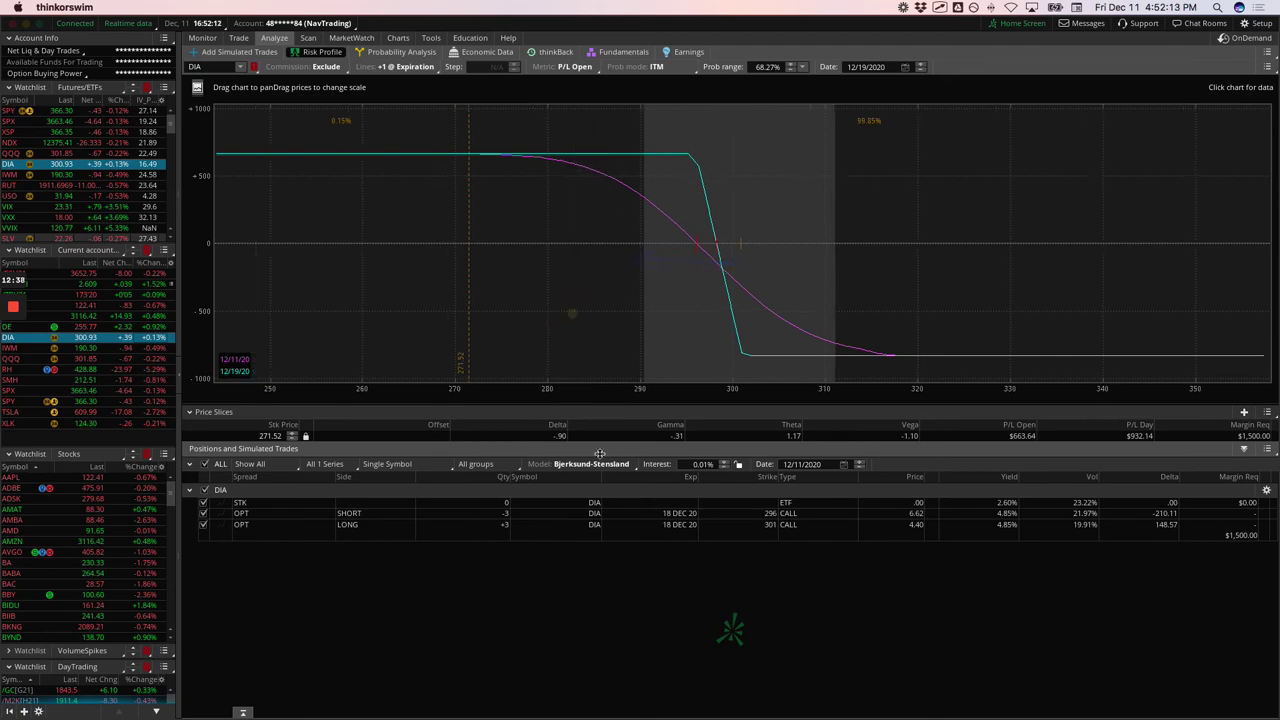
click(238, 37)
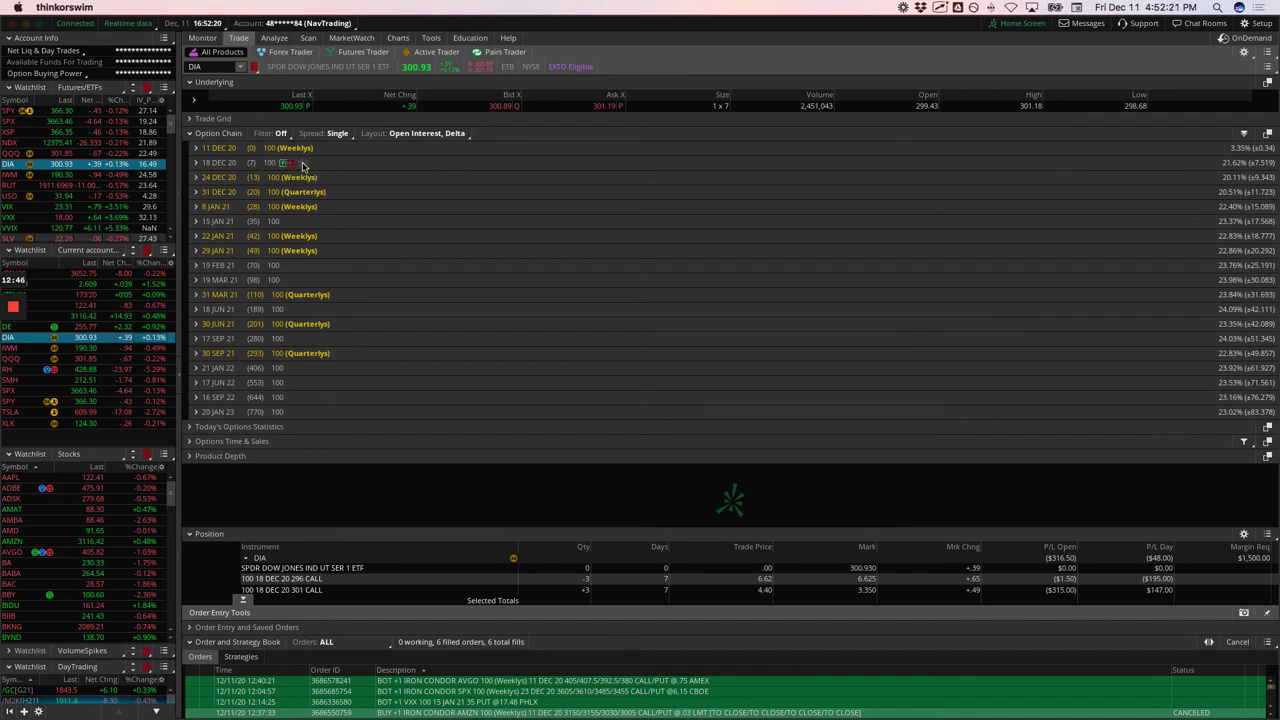
mouse_move(303, 165)
mouse_down()
mouse_move(369, 171)
mouse_move(371, 219)
mouse_move(320, 225)
mouse_up()
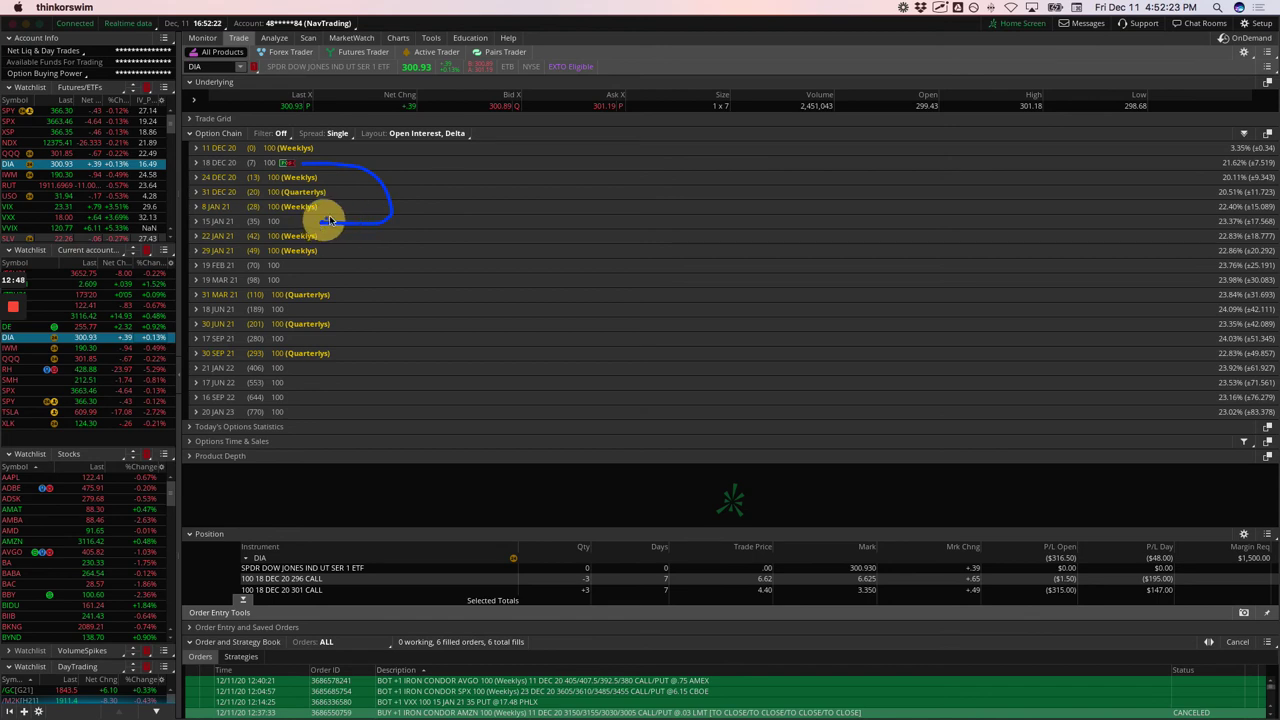
Step: Sketch a curve from 18 DEC 20 to 15 JAN 21 on QQQ's option chain, and set its risk profile's price slice to 301.74
click(155, 358)
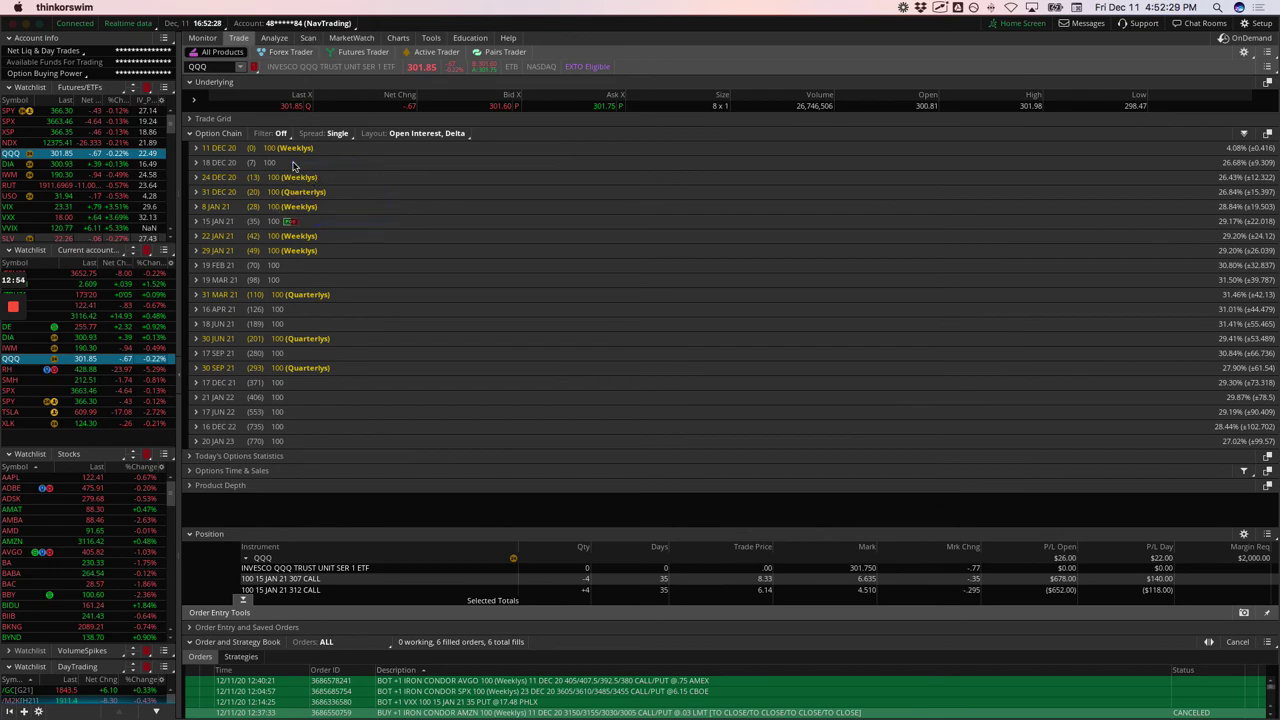
mouse_move(293, 165)
mouse_down()
mouse_move(349, 177)
mouse_move(315, 225)
mouse_up()
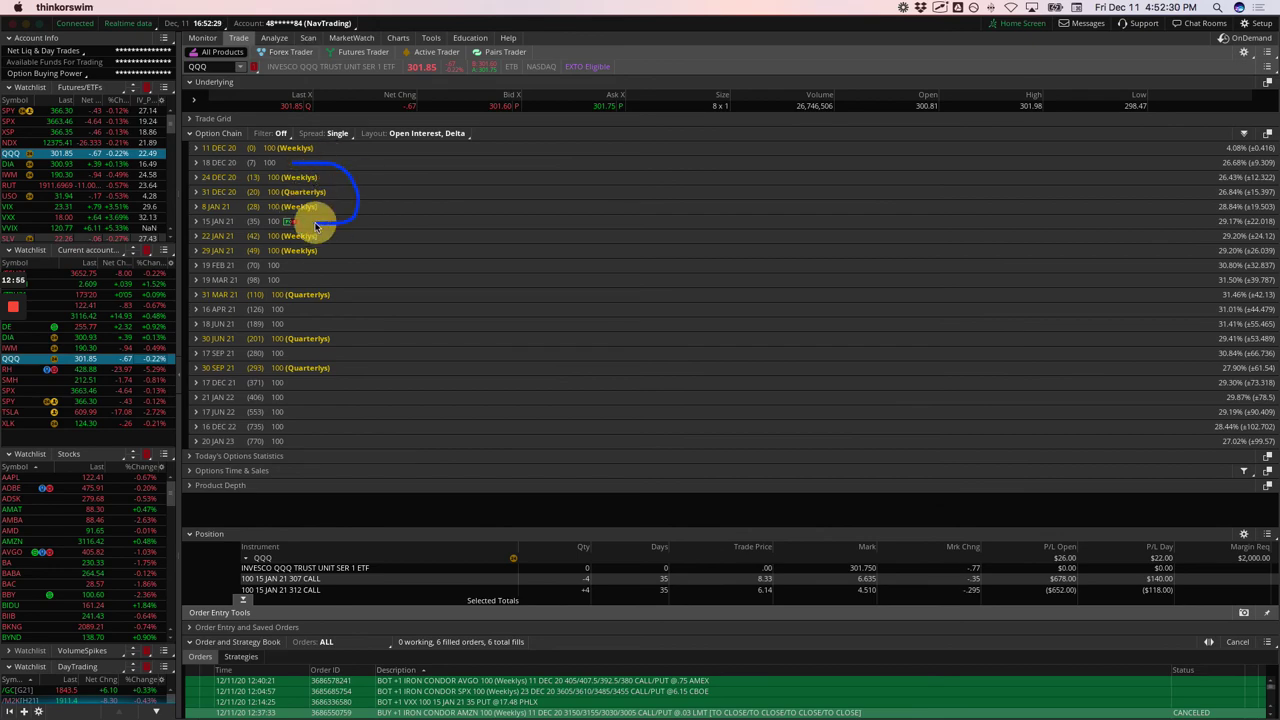
click(276, 37)
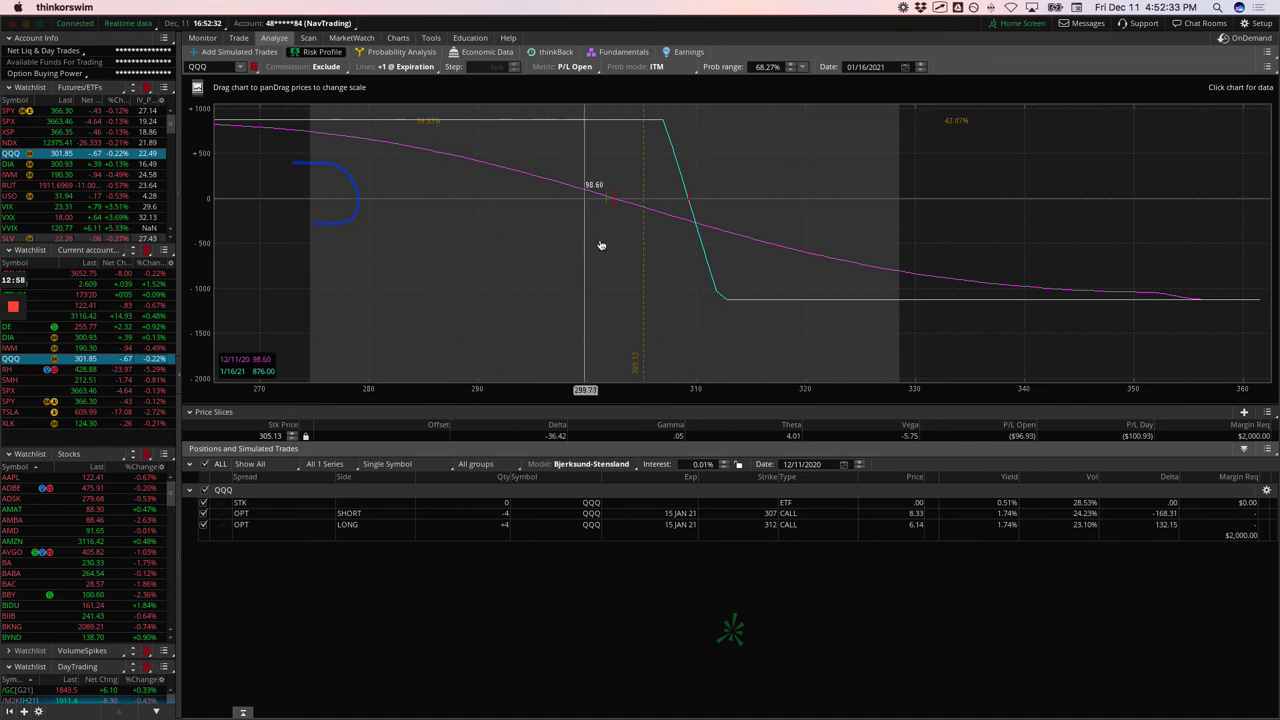
click(607, 218)
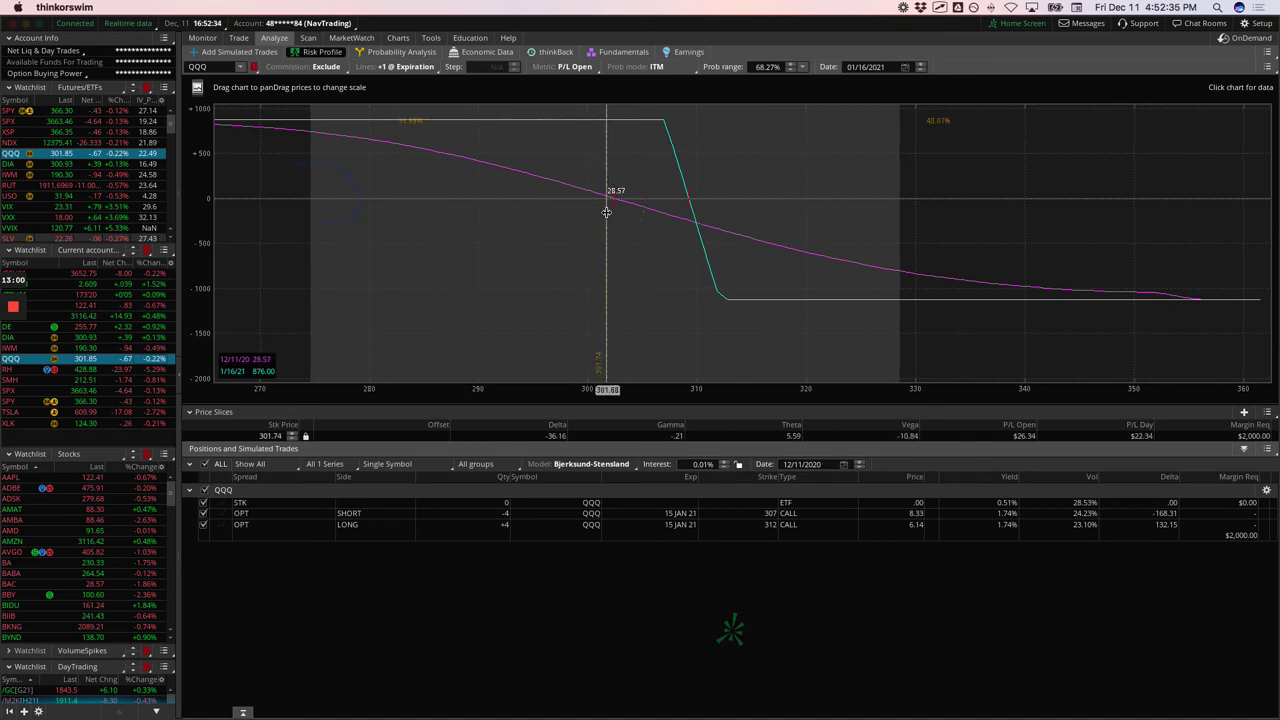
Step: Display the SMH position's risk profile and exclude the short 15 JAN 21 180 call so that only the 192 put is plotted
click(128, 382)
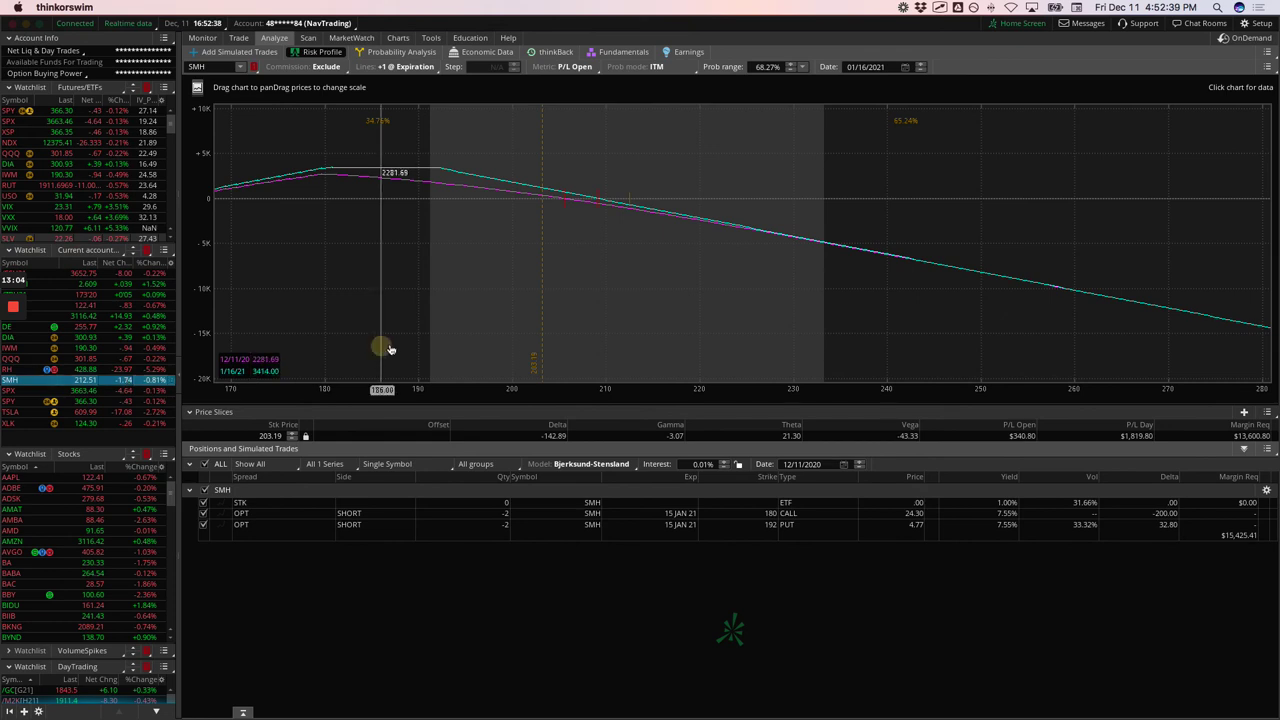
click(680, 310)
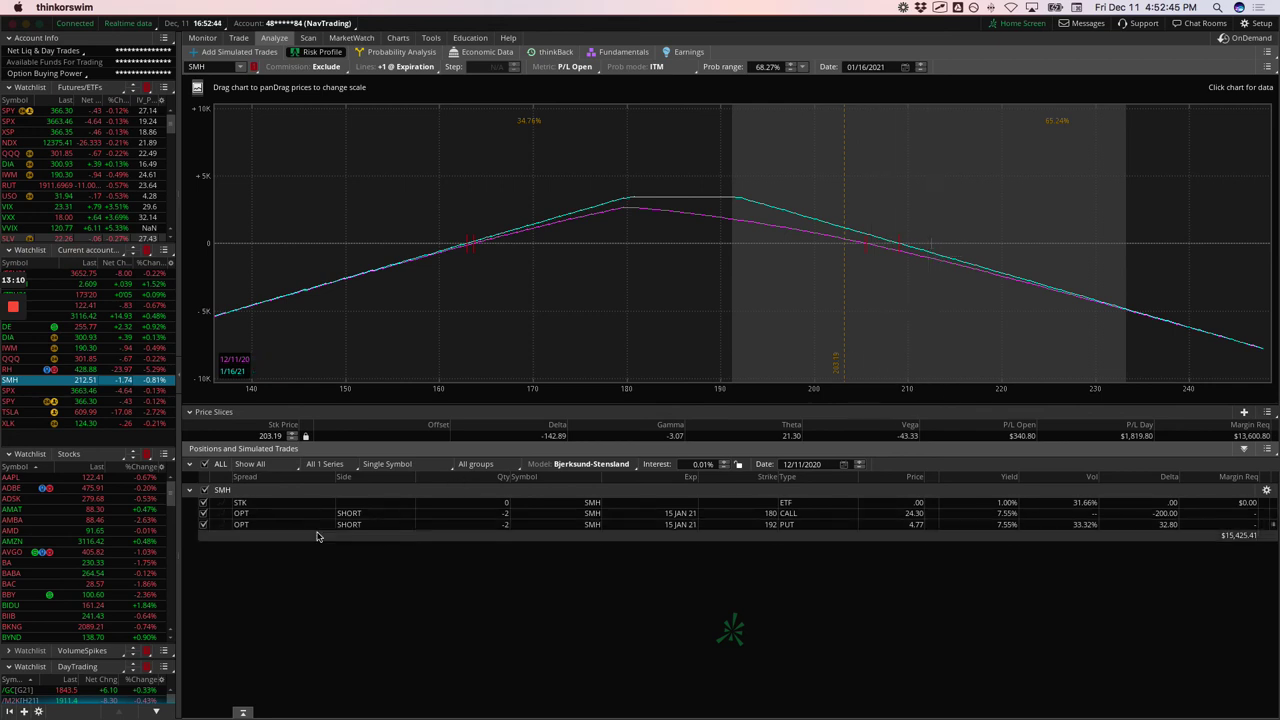
click(203, 513)
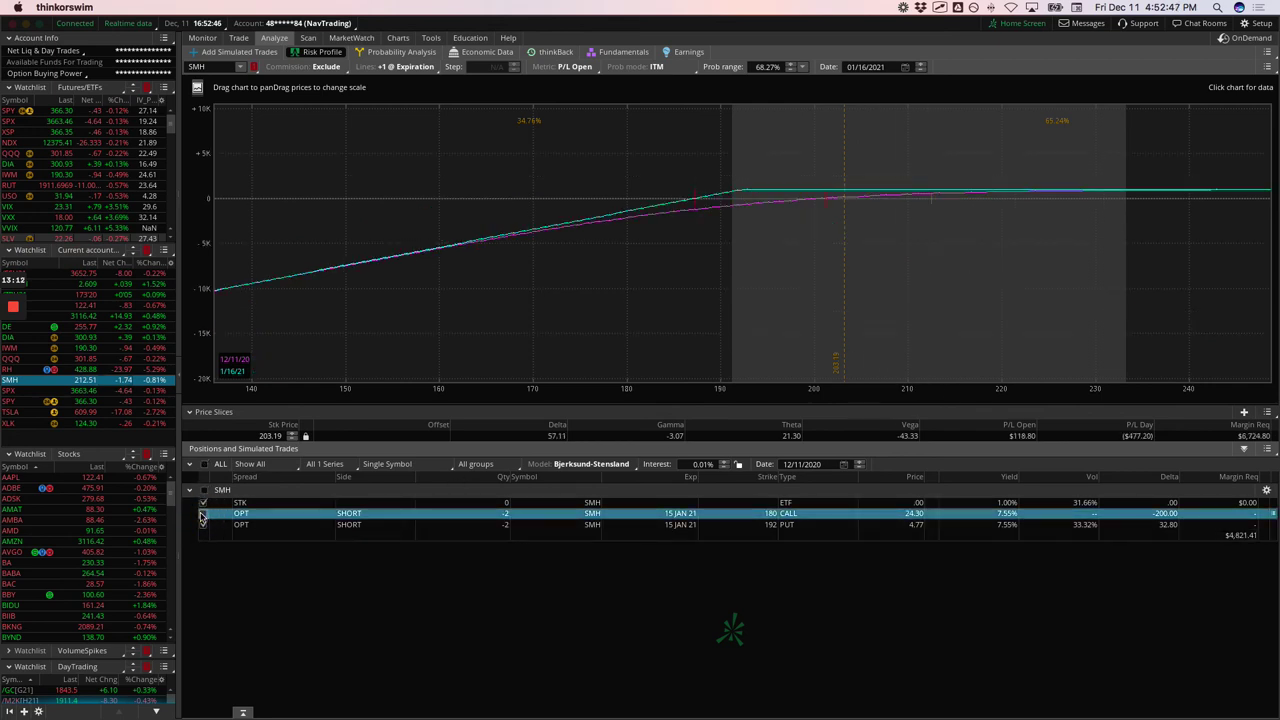
drag(929, 402, 1137, 374)
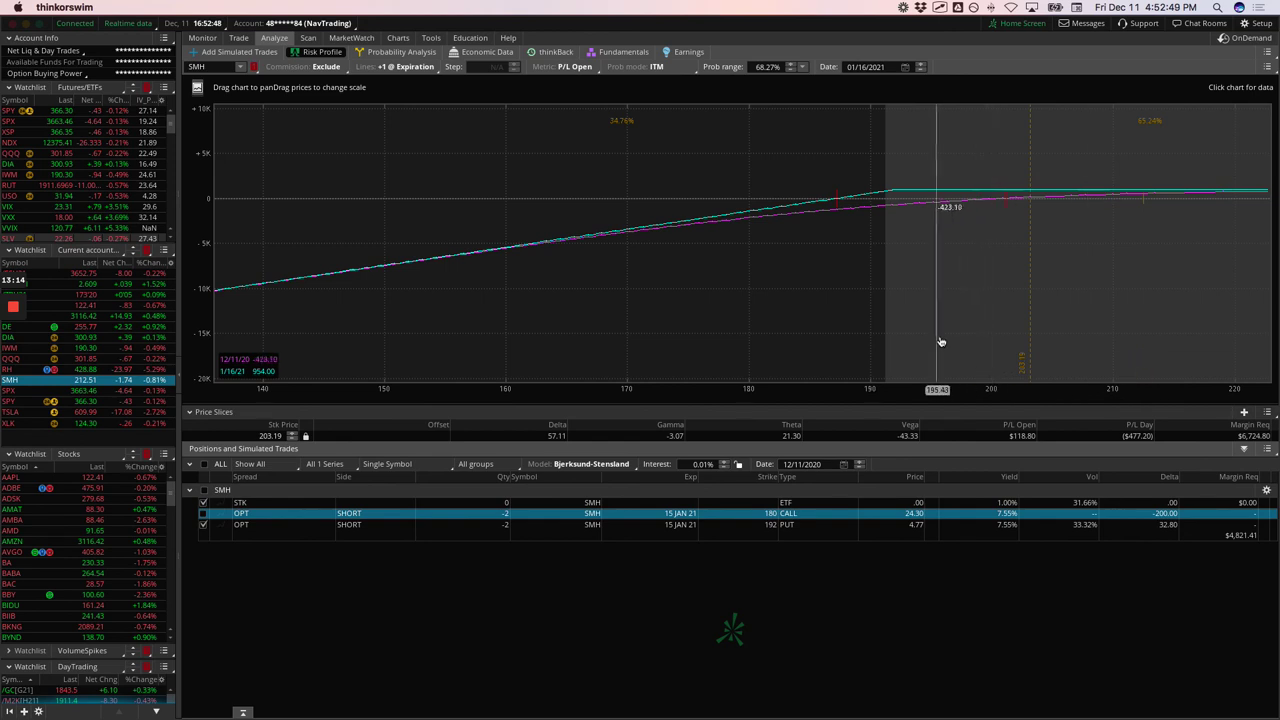
drag(943, 343, 461, 342)
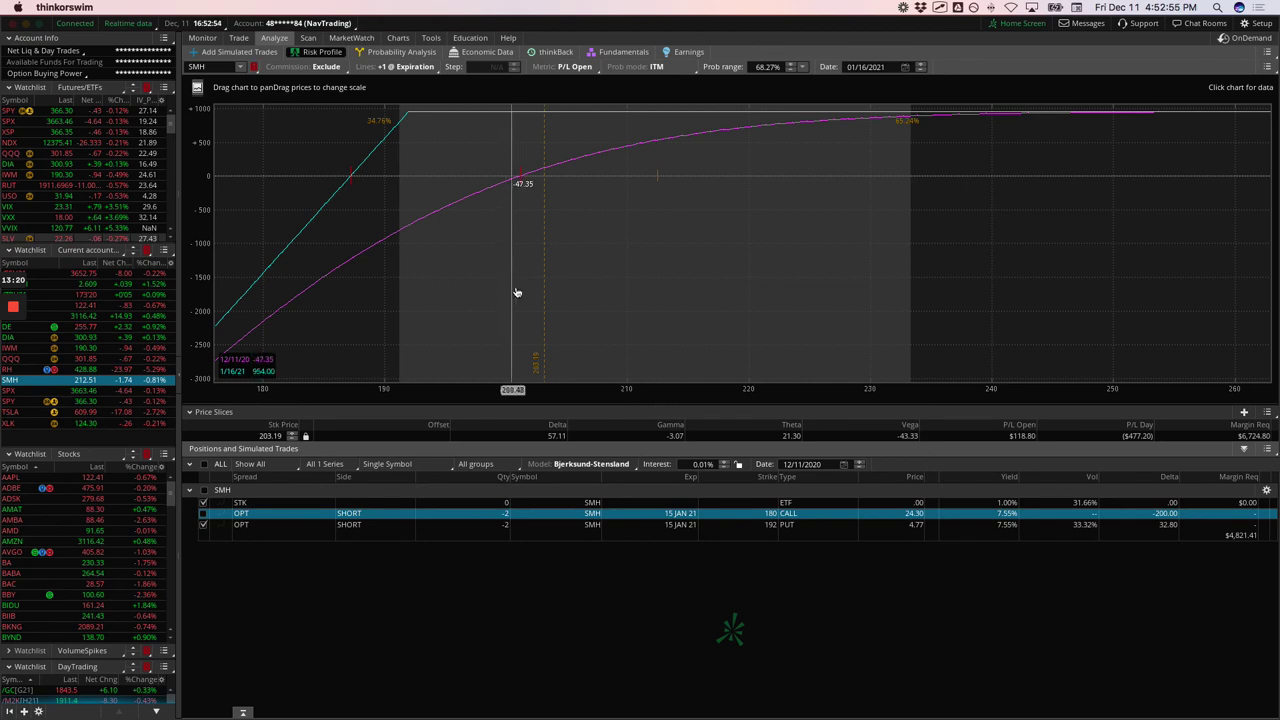
Step: Display the SMH daily chart and sketch a downward arrow from the 221.79 high past the moving average
click(398, 37)
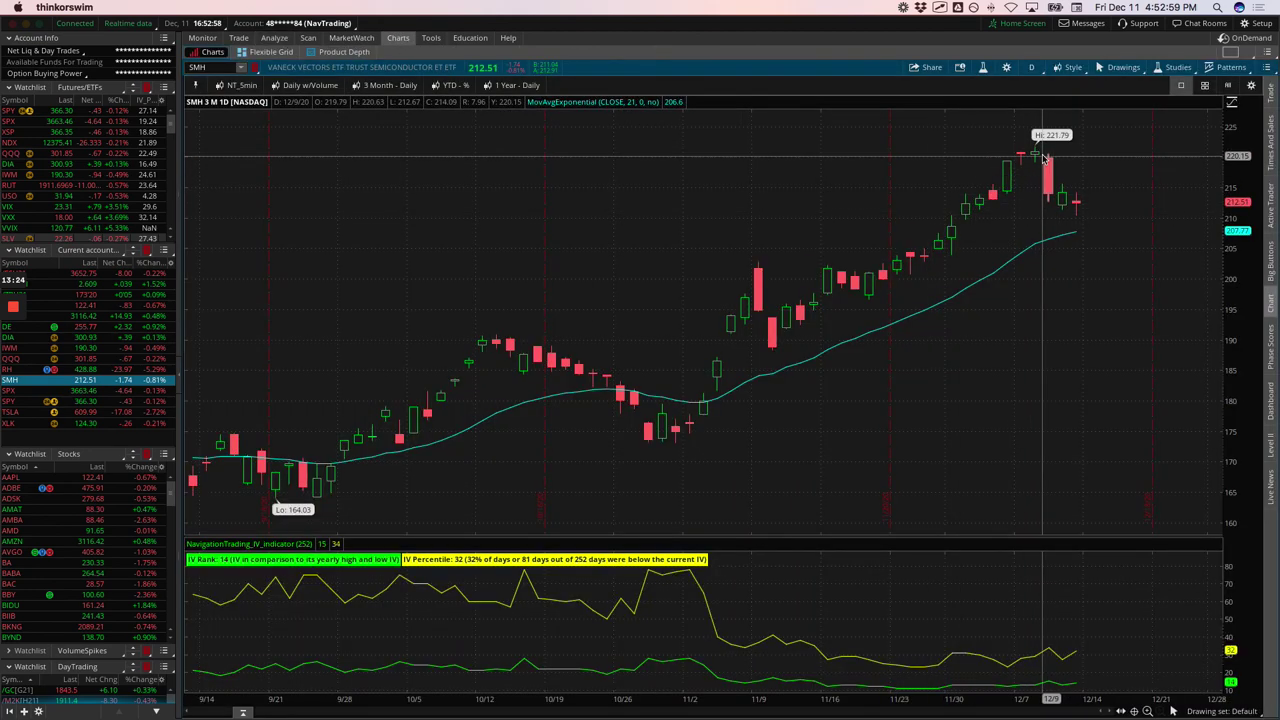
mouse_move(1037, 153)
mouse_down()
mouse_move(1075, 195)
mouse_move(1091, 243)
mouse_up()
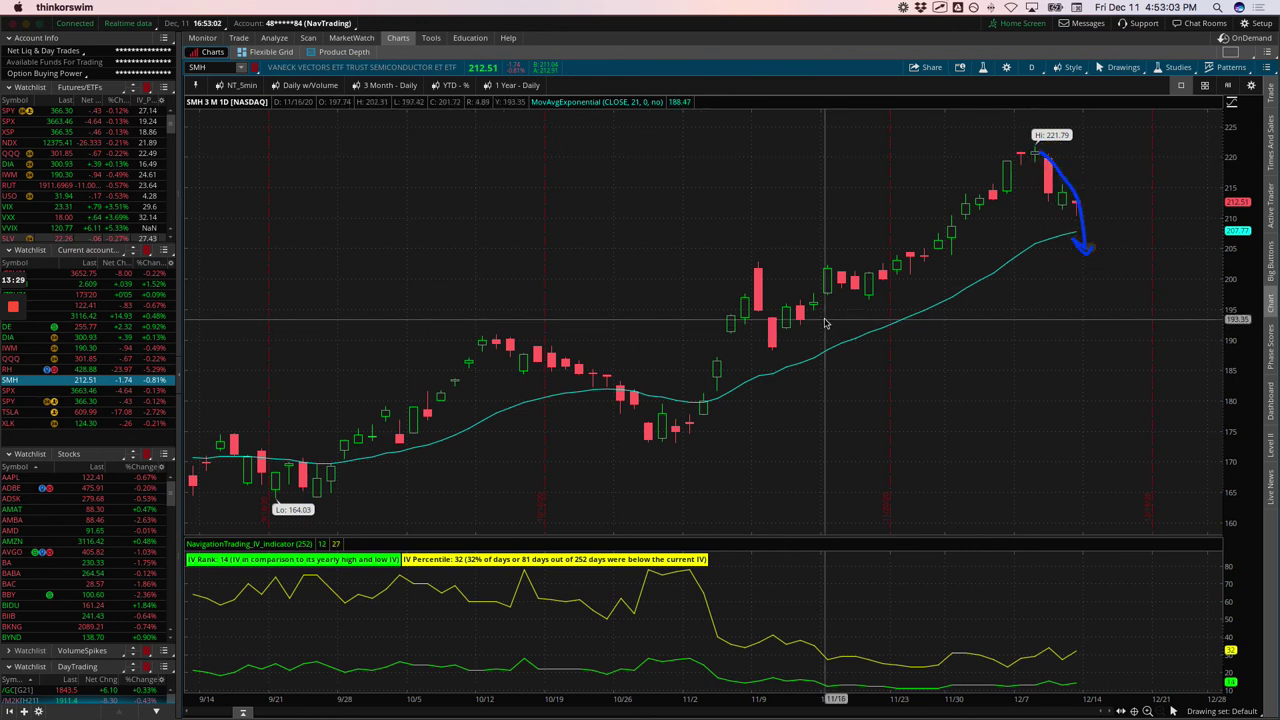
Step: Display the TSLA daily chart, trace the rally from mid-November up to the 620 line, and sketch a zigzag around that line
click(130, 411)
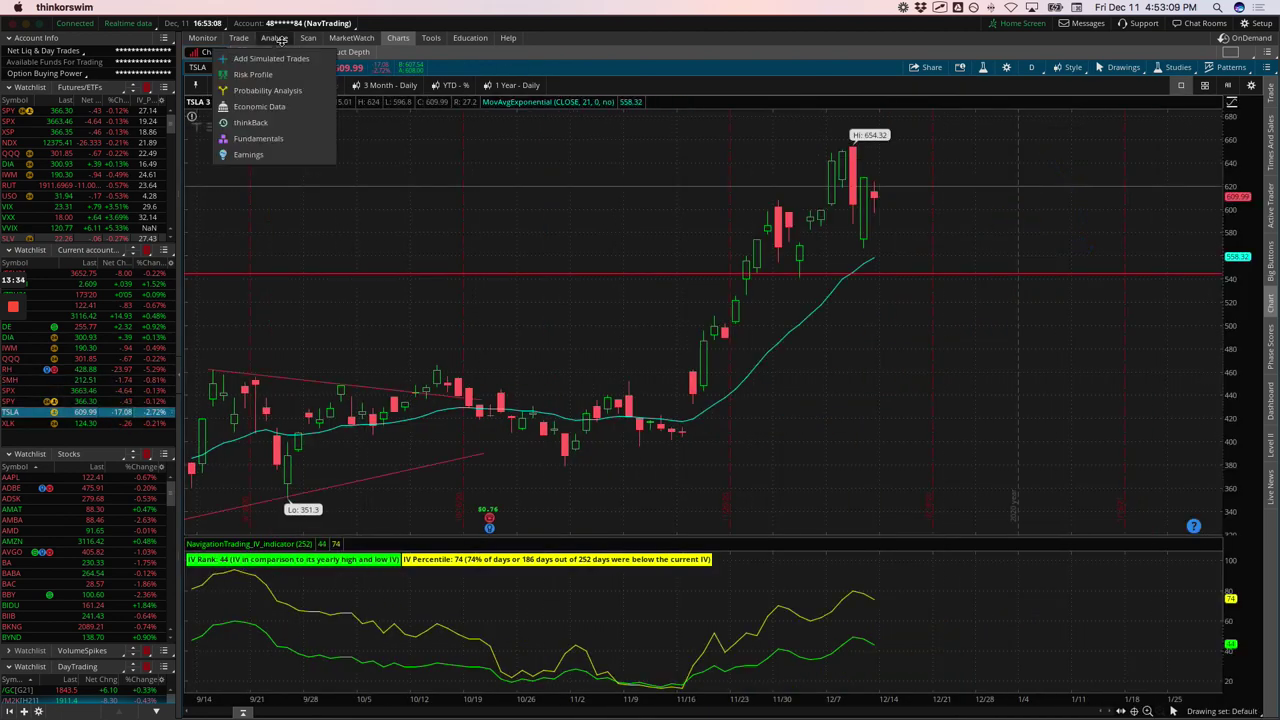
mouse_move(706, 406)
mouse_down()
mouse_move(740, 373)
mouse_move(839, 180)
mouse_up()
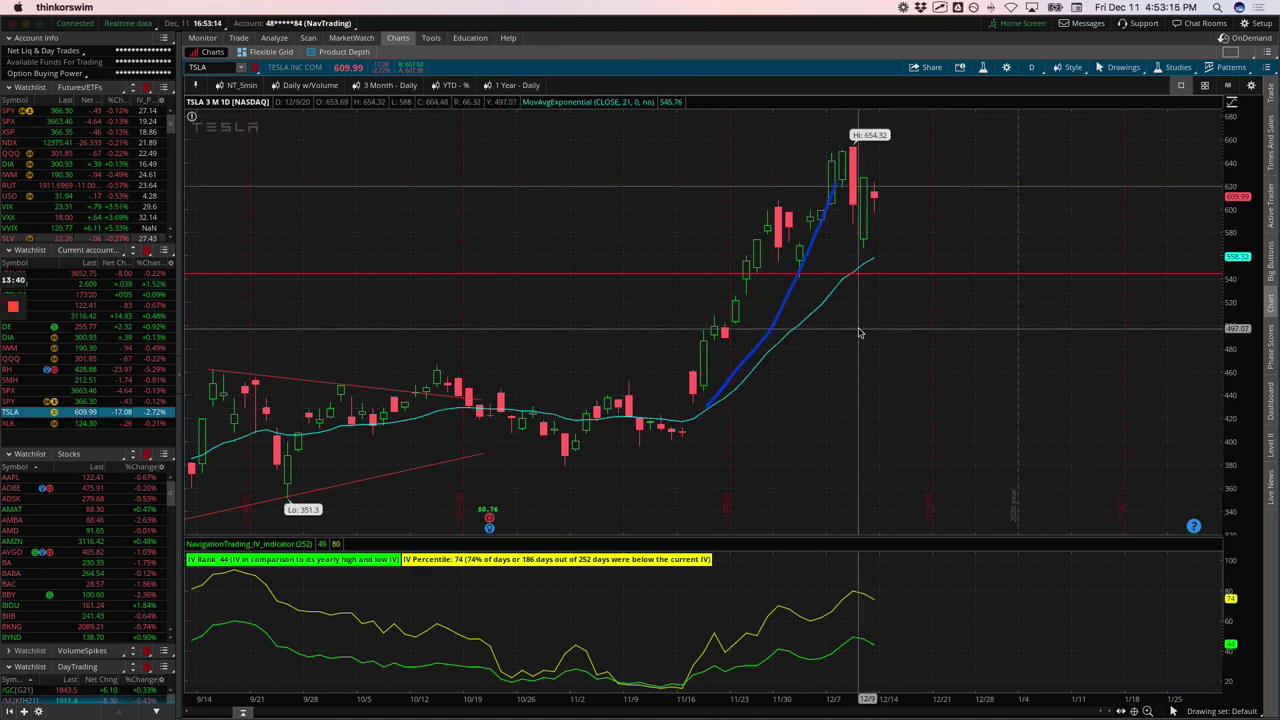
click(834, 193)
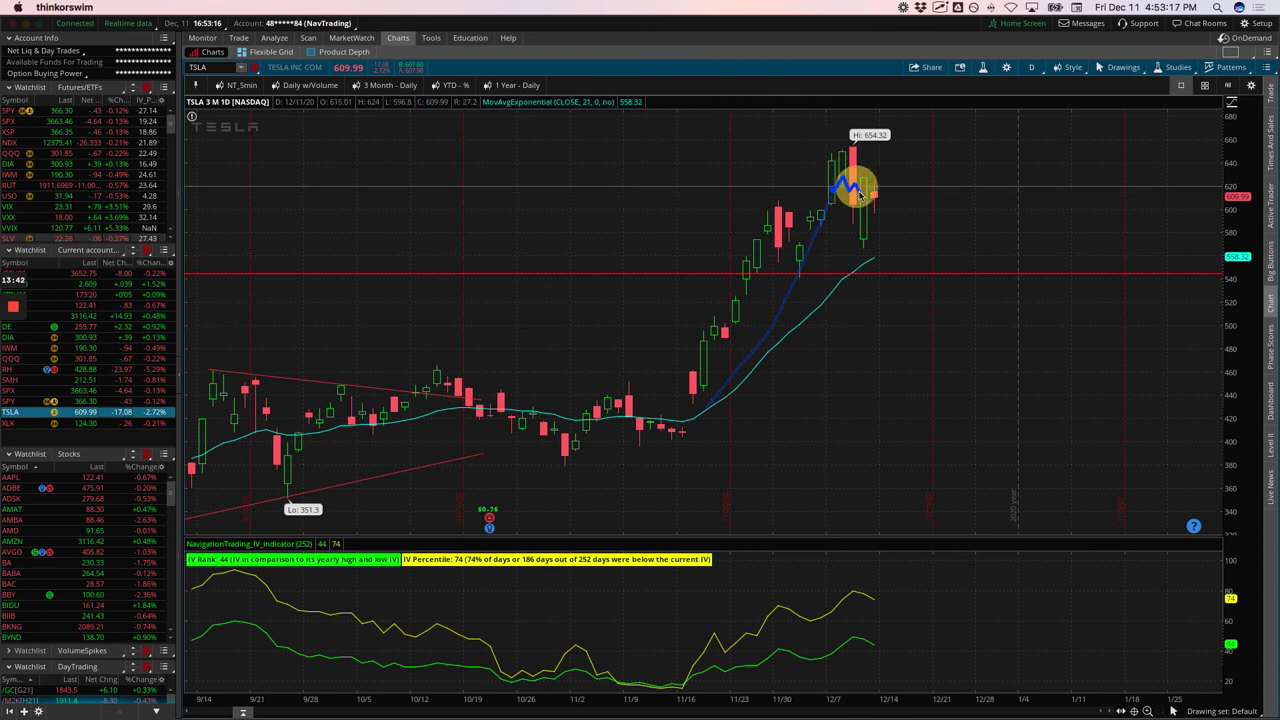
drag(866, 186, 858, 188)
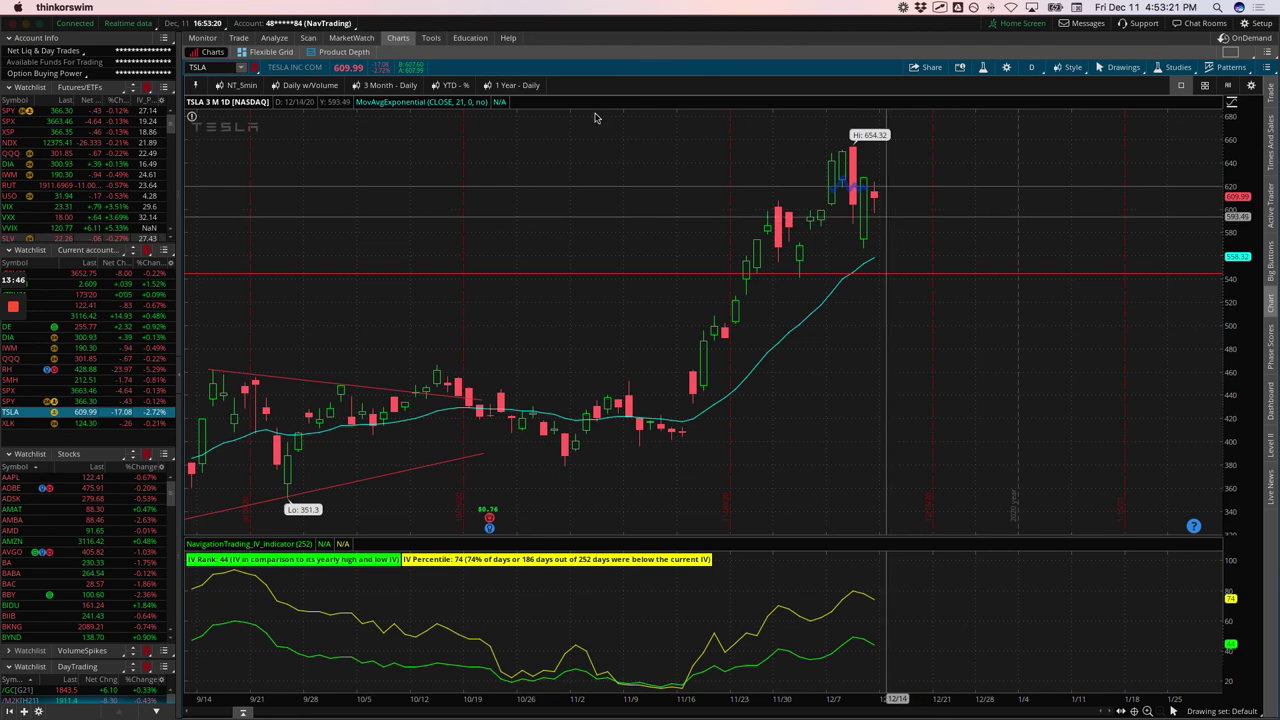
Step: Display the TSLA position's risk profile and sketch one arrow from the current price down toward the 535 strike and another toward higher prices
click(276, 39)
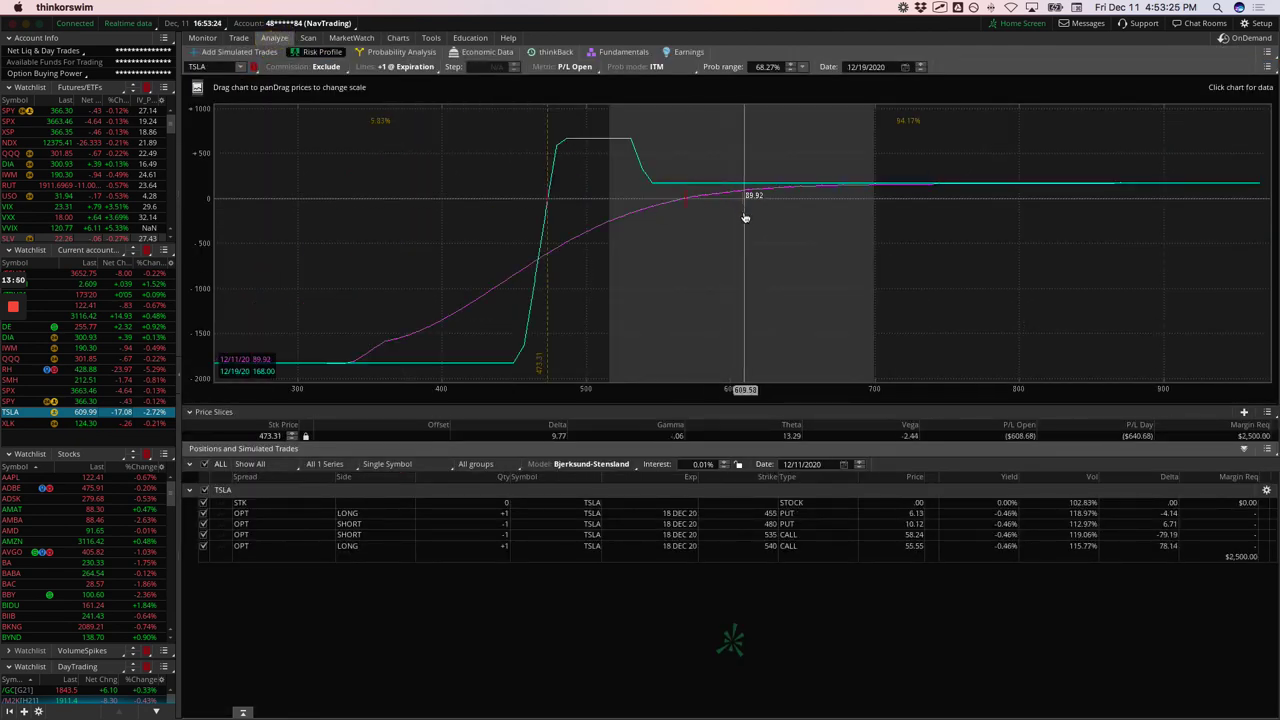
drag(737, 388, 923, 329)
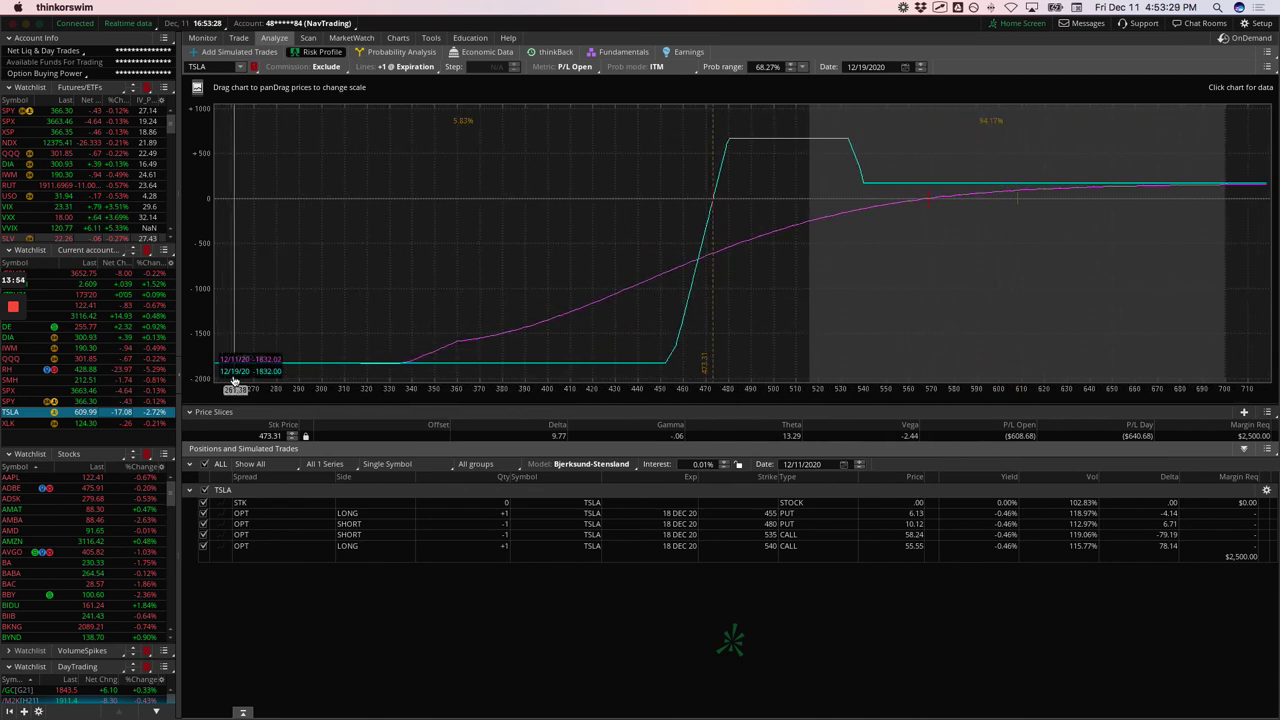
drag(790, 306, 580, 291)
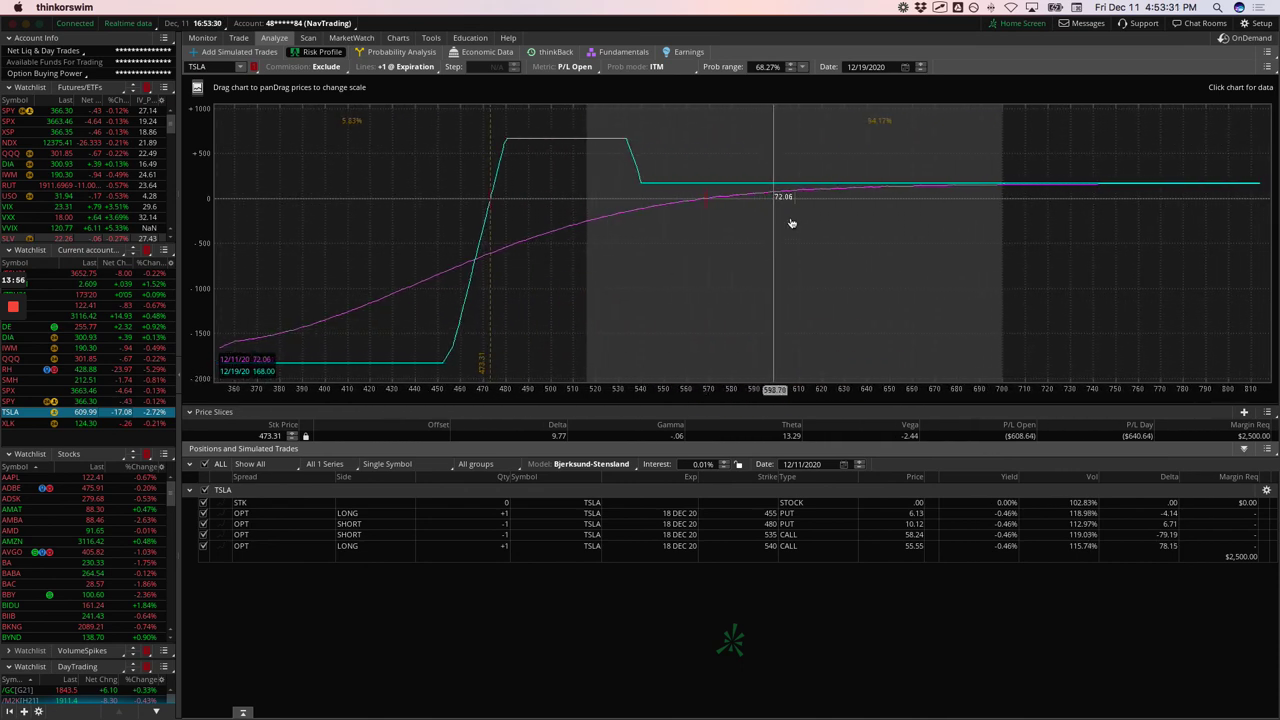
mouse_move(794, 209)
mouse_down()
mouse_move(630, 208)
mouse_move(632, 188)
mouse_up()
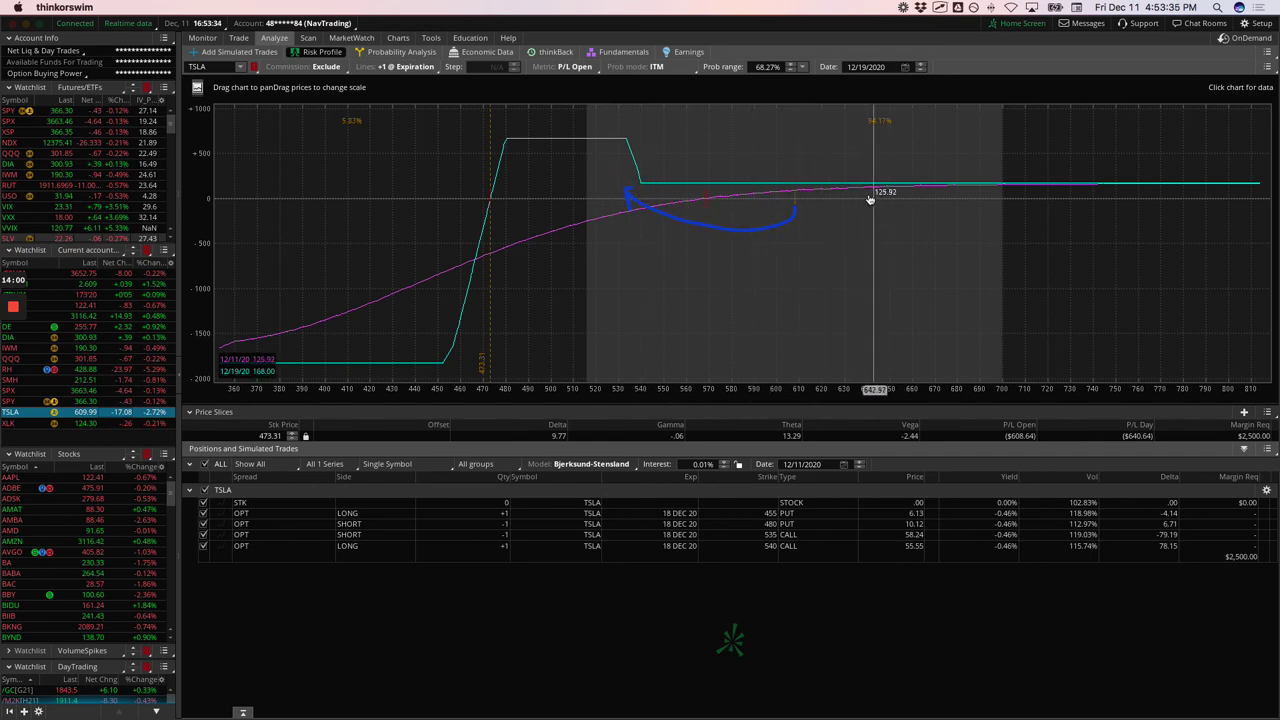
mouse_move(837, 229)
mouse_down()
mouse_move(920, 218)
mouse_move(938, 236)
mouse_up()
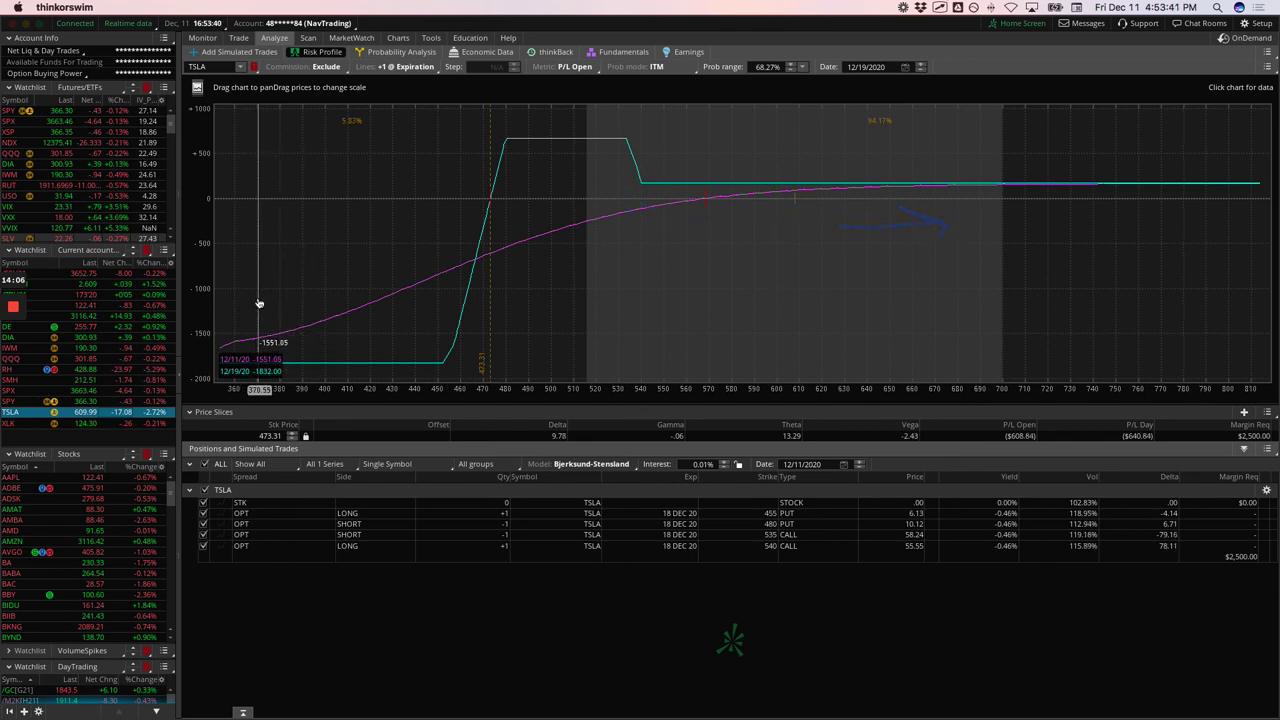
Step: Display the XLK position's risk profile
click(150, 424)
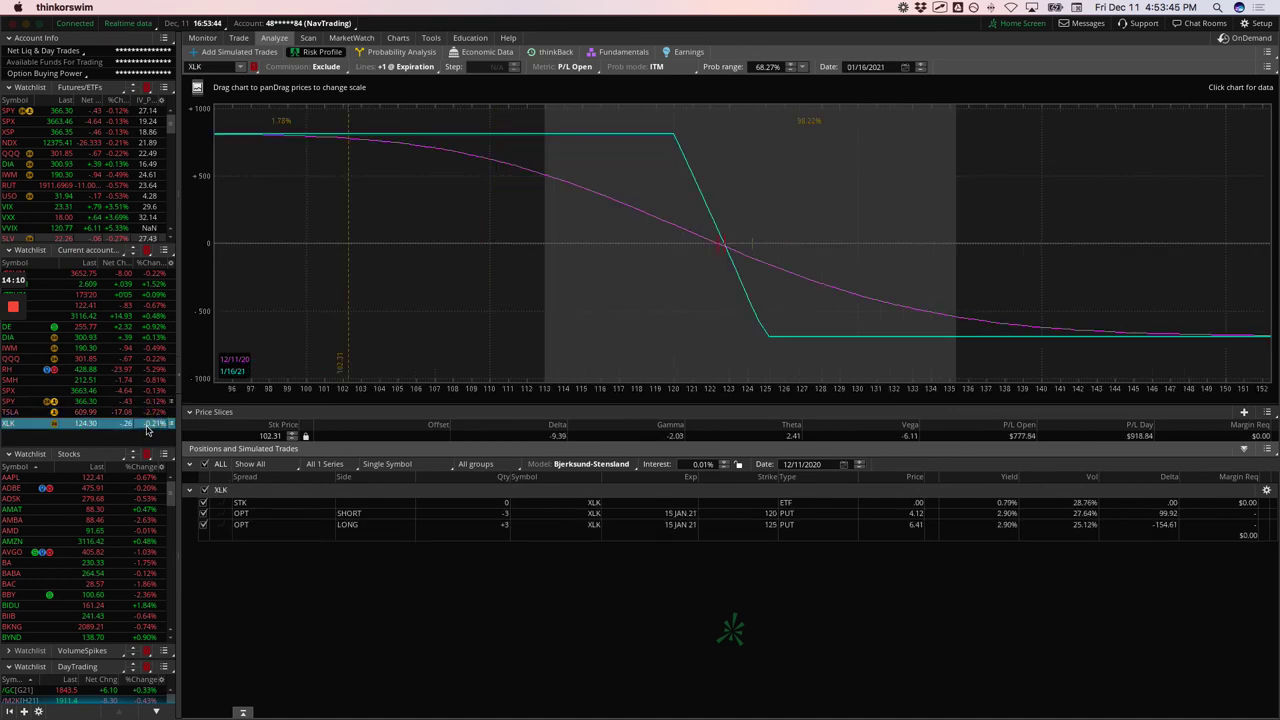